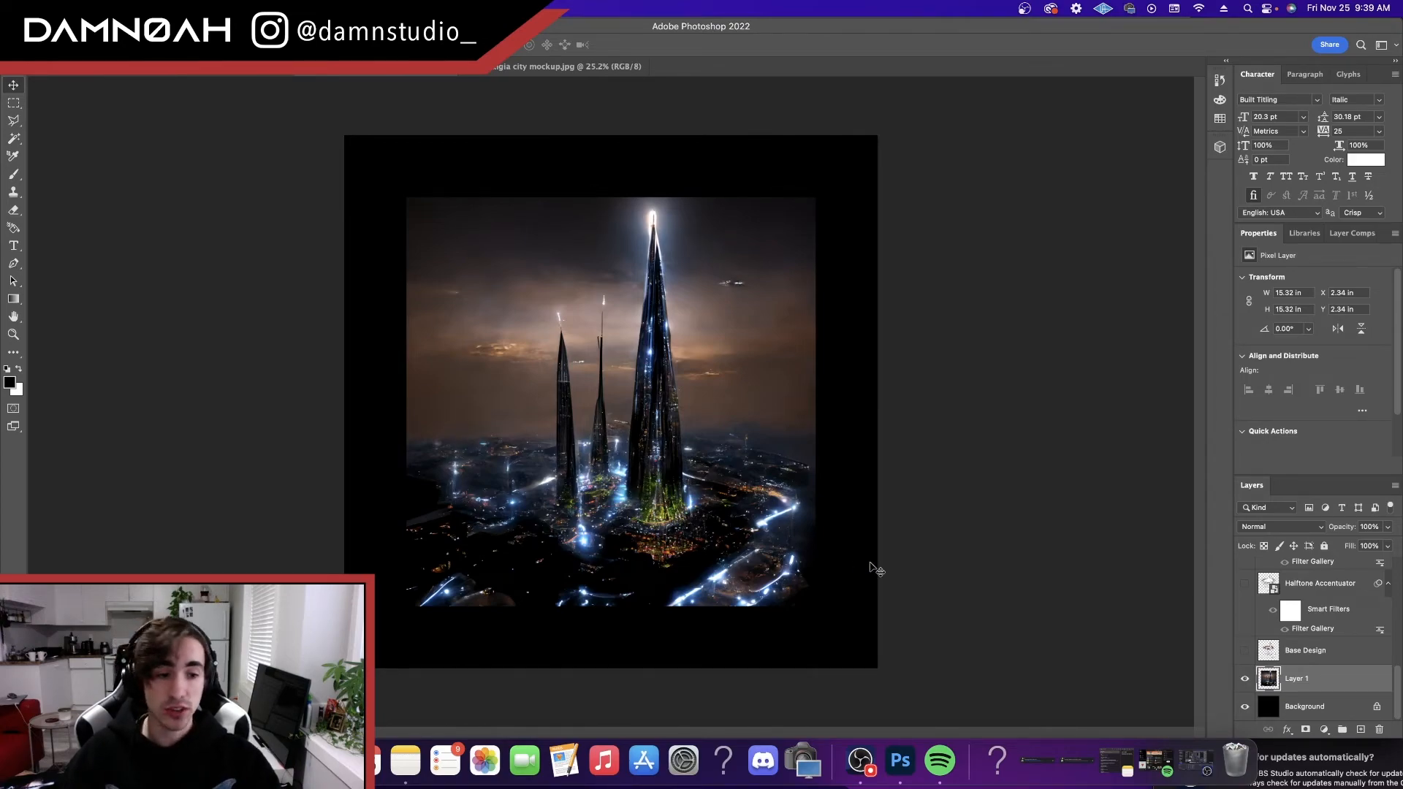
- Preview the Base Design layer in place of Layer 1 and restore Layer 1's visibility
click(1245, 680)
click(1245, 650)
click(1245, 651)
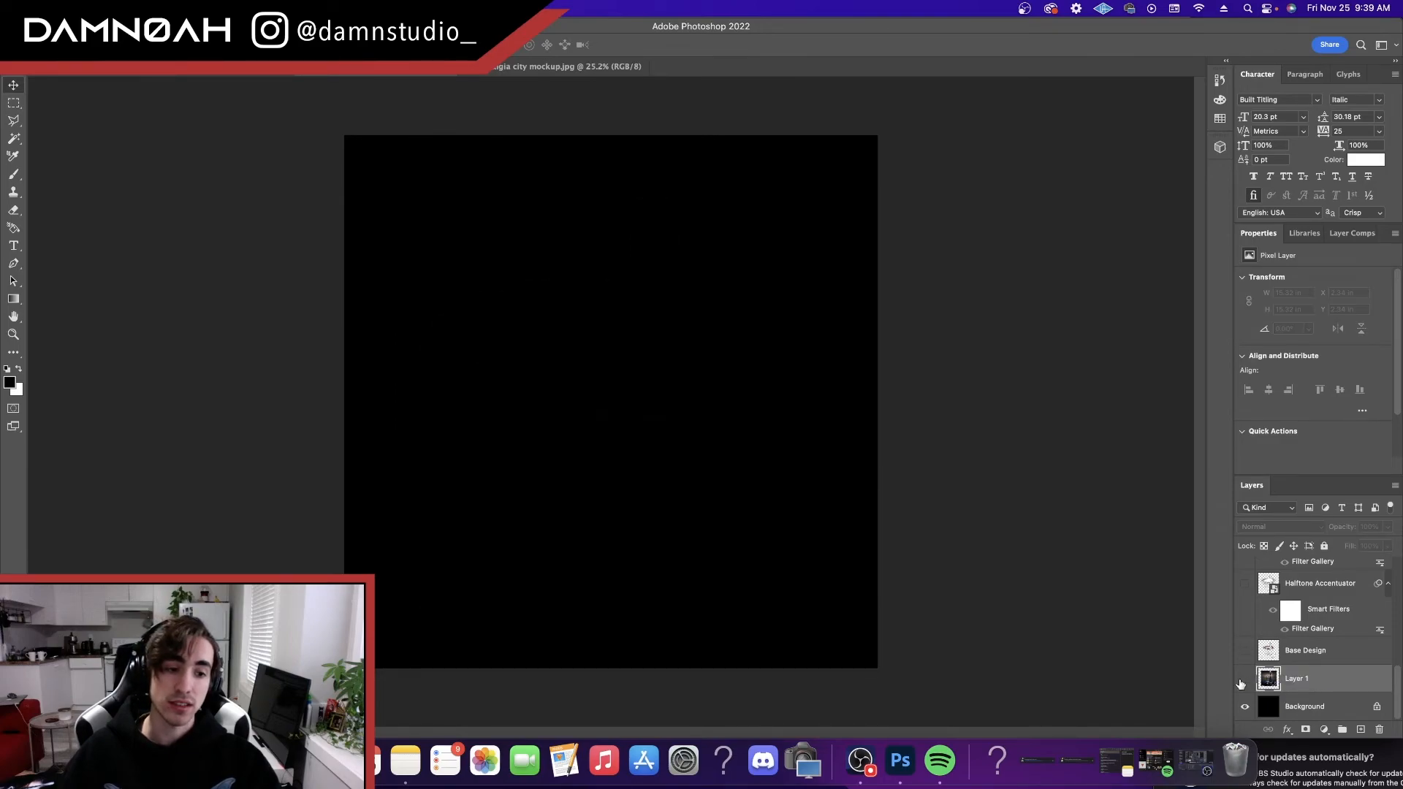
click(1244, 679)
- Convert Layer 1 to a smart object and open it in the Filter Gallery
right_click(1331, 676)
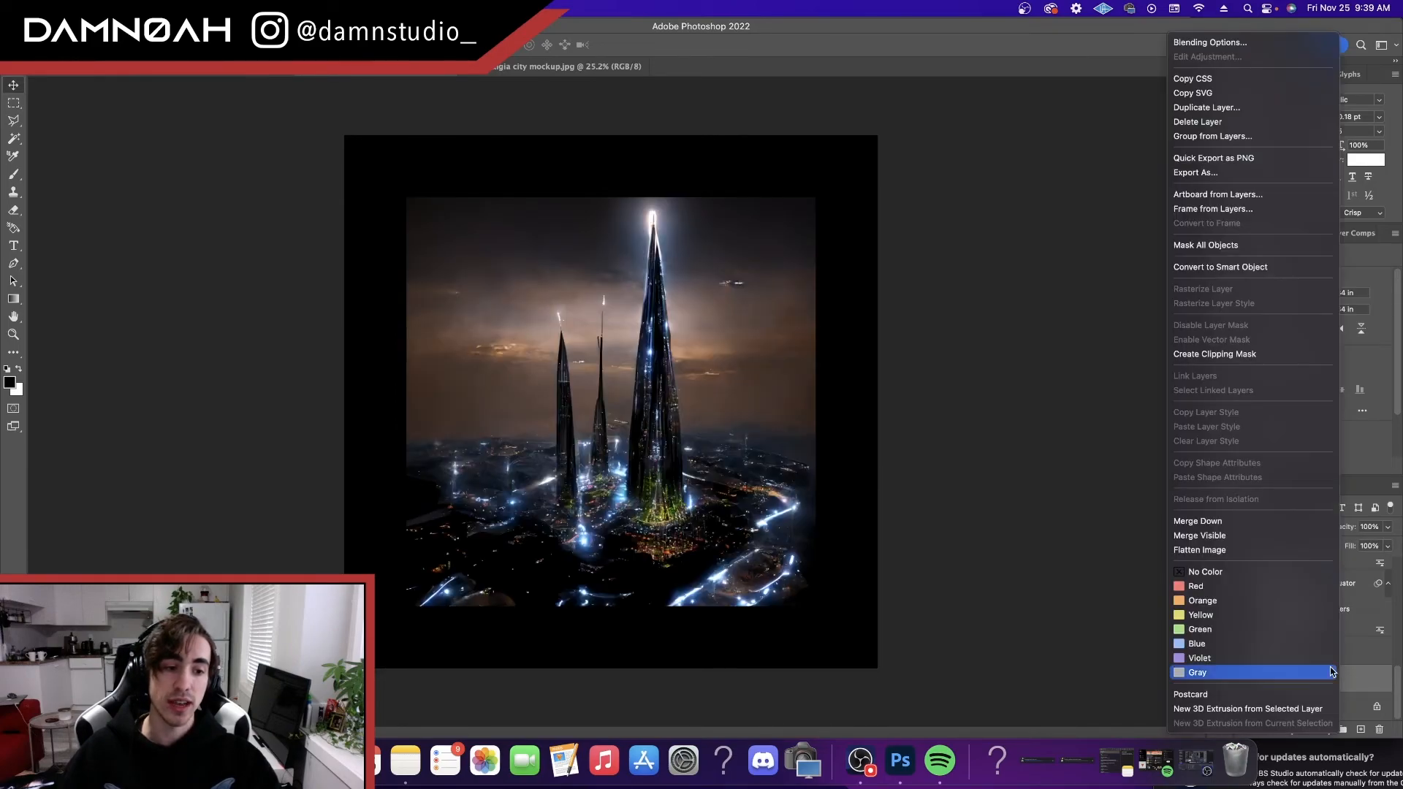
click(1278, 268)
click(314, 8)
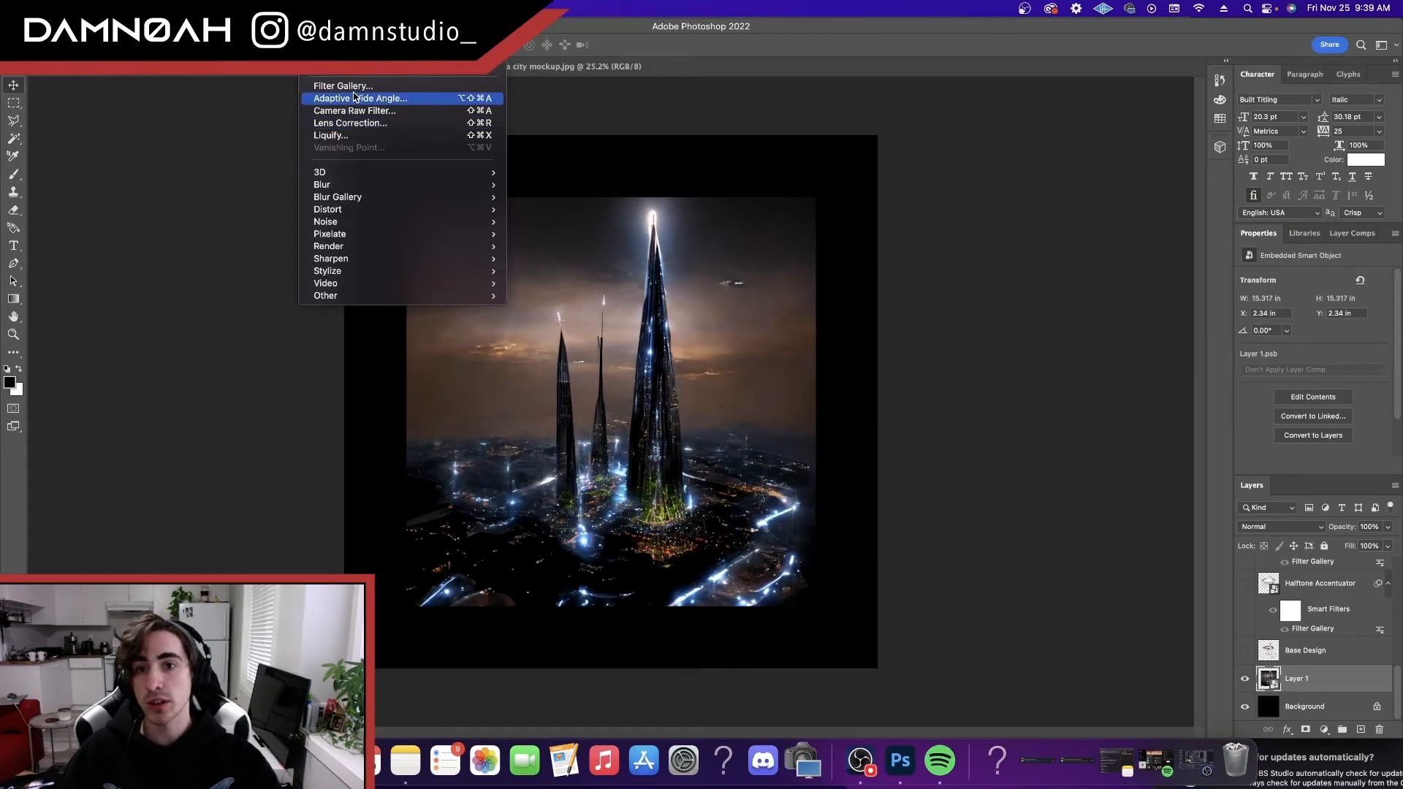
click(349, 84)
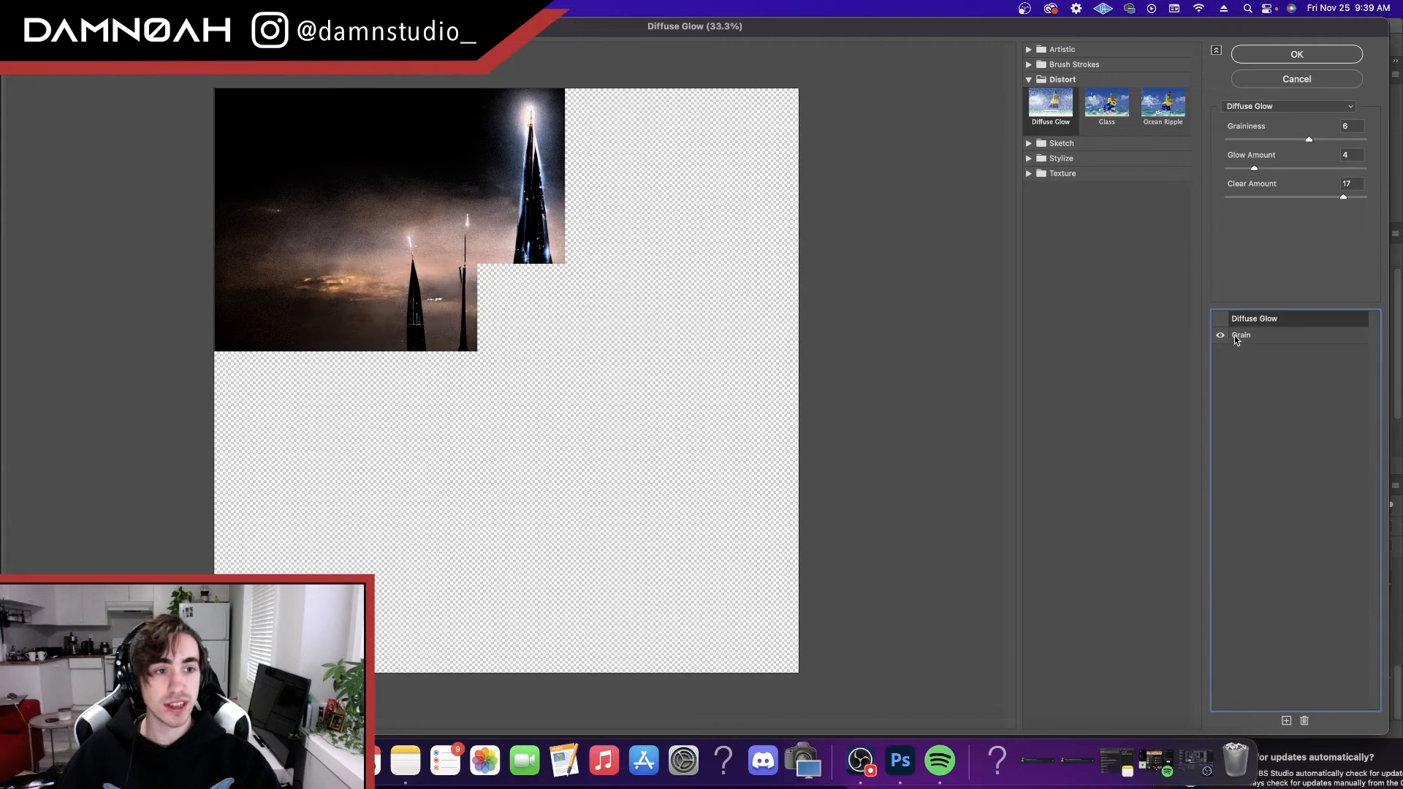
- Inspect the Grain effect's intensity, contrast and grain type settings, and examine its texture on the towers up close
click(1239, 337)
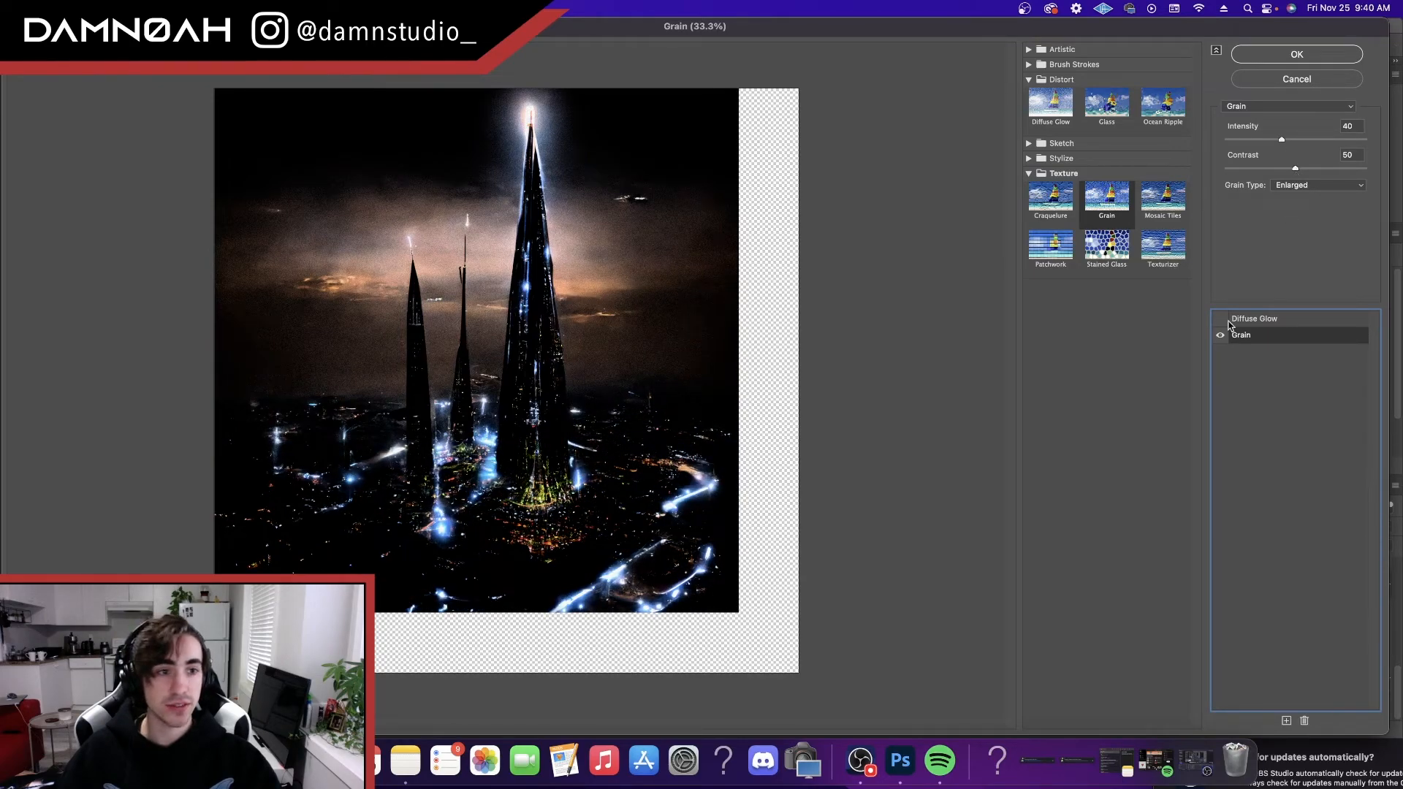
key(super+plus)
key(super+plus)
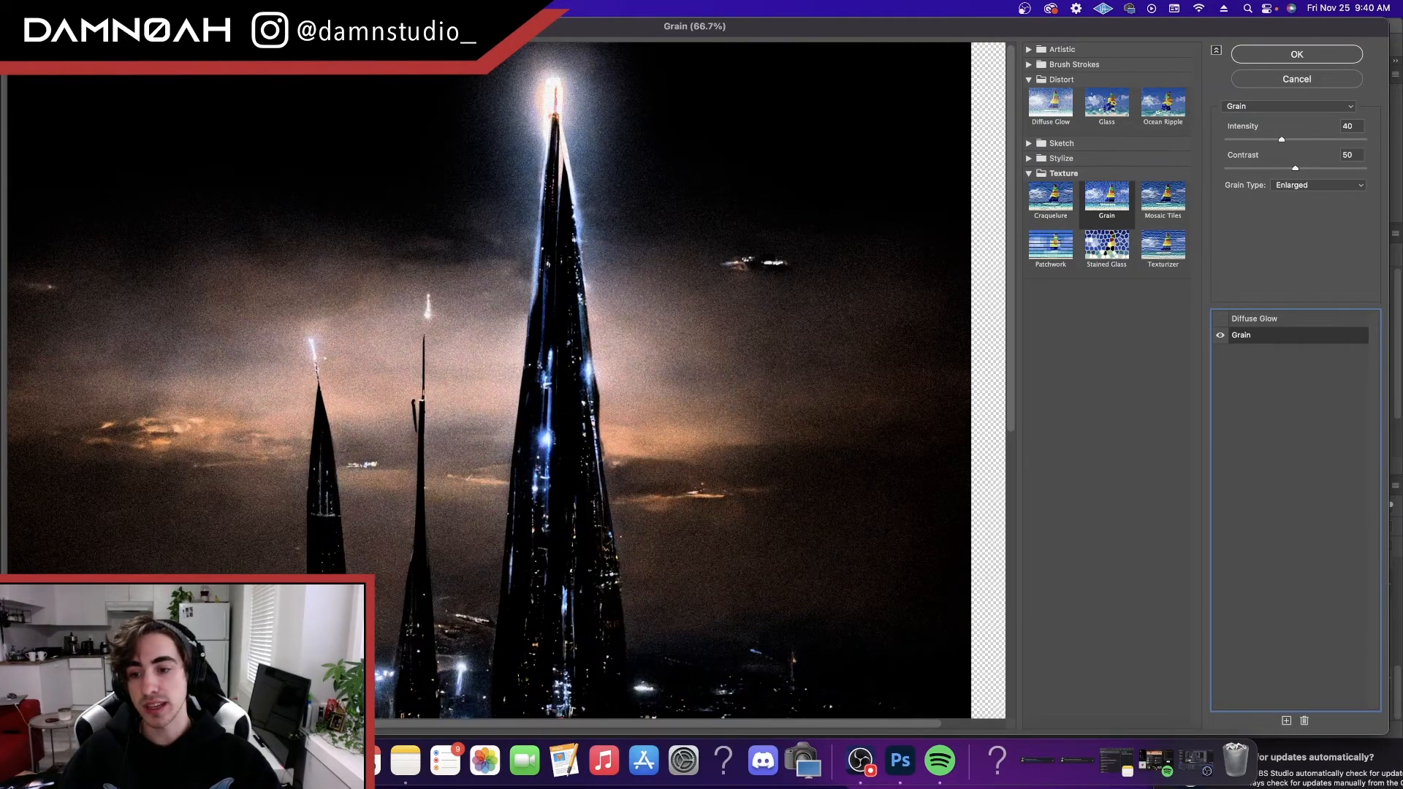
key(super+plus)
key(super+plus)
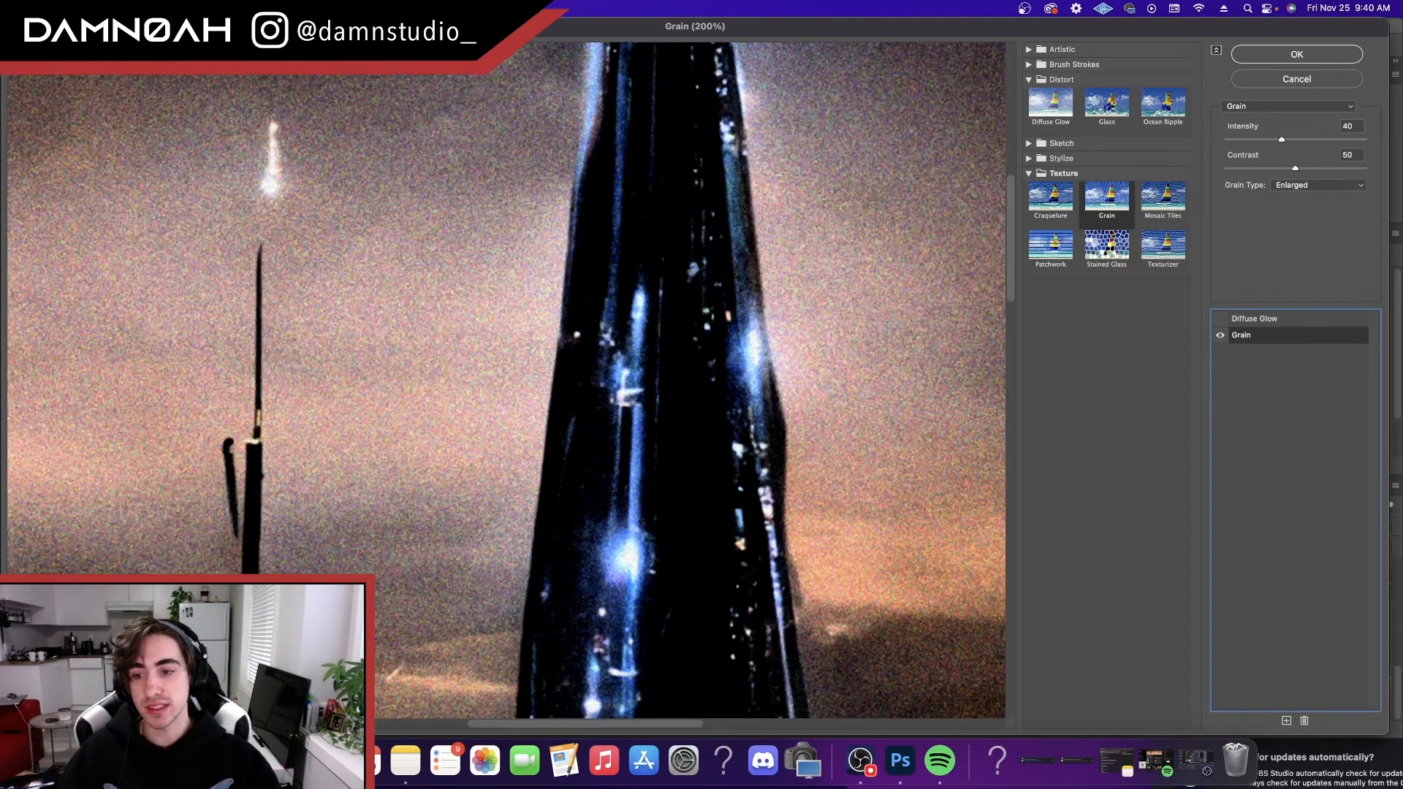
key(super+minus)
key(super+minus)
key(super+minus)
- Enable the Diffuse Glow effect above Grain, keep its Clear Amount at 17, and apply the filters to Layer 1
click(1220, 319)
click(1277, 322)
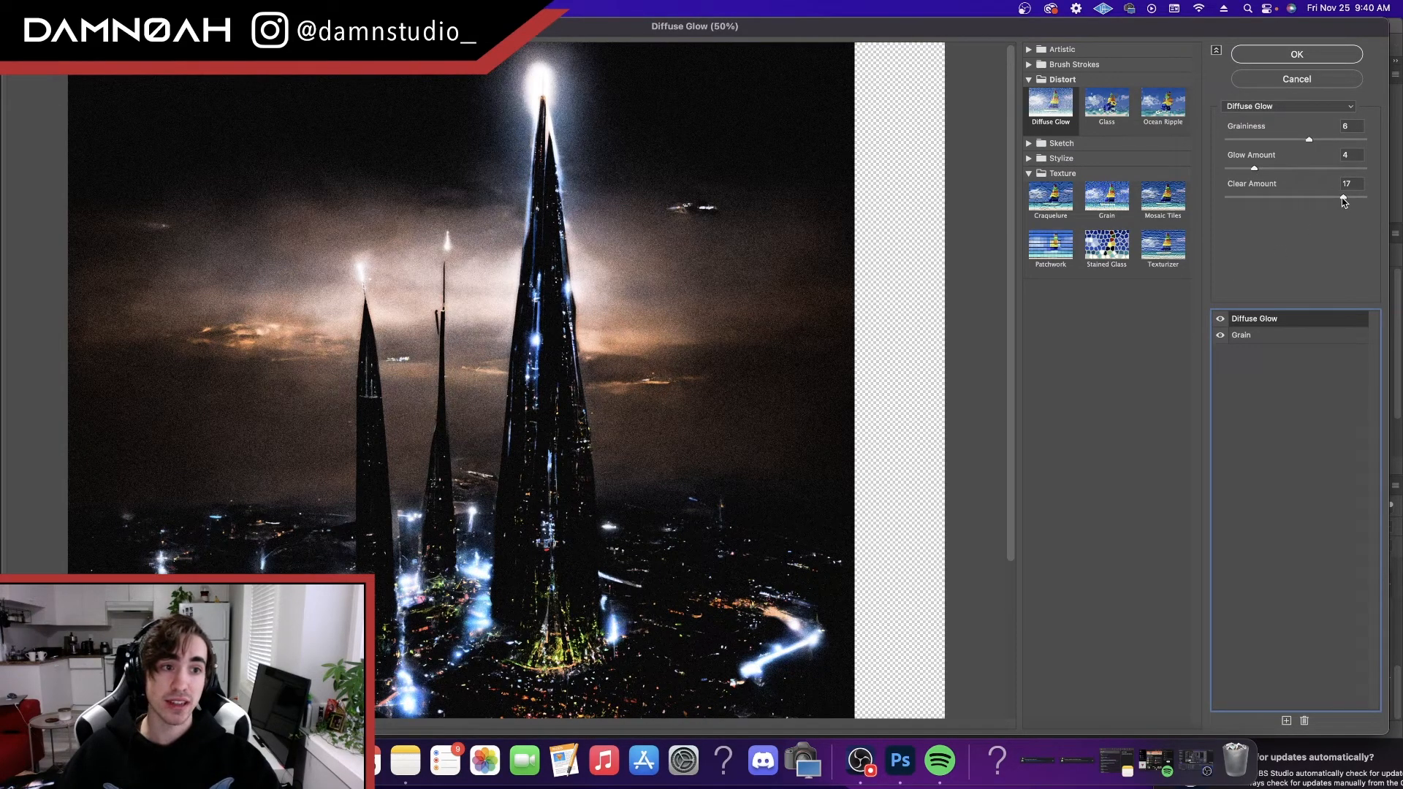
mouse_move(1344, 197)
mouse_down()
mouse_move(1309, 199)
mouse_move(1344, 198)
mouse_up()
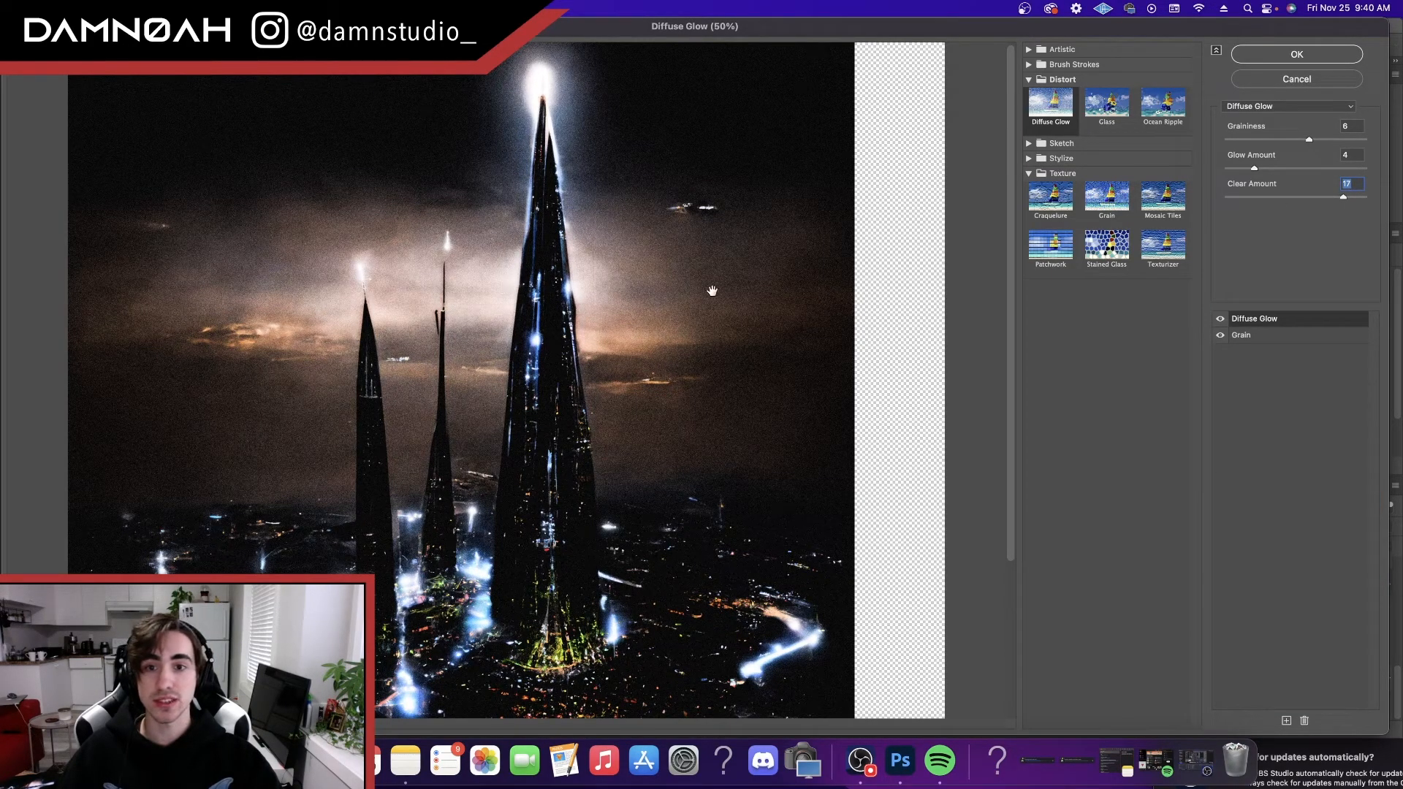
click(1305, 57)
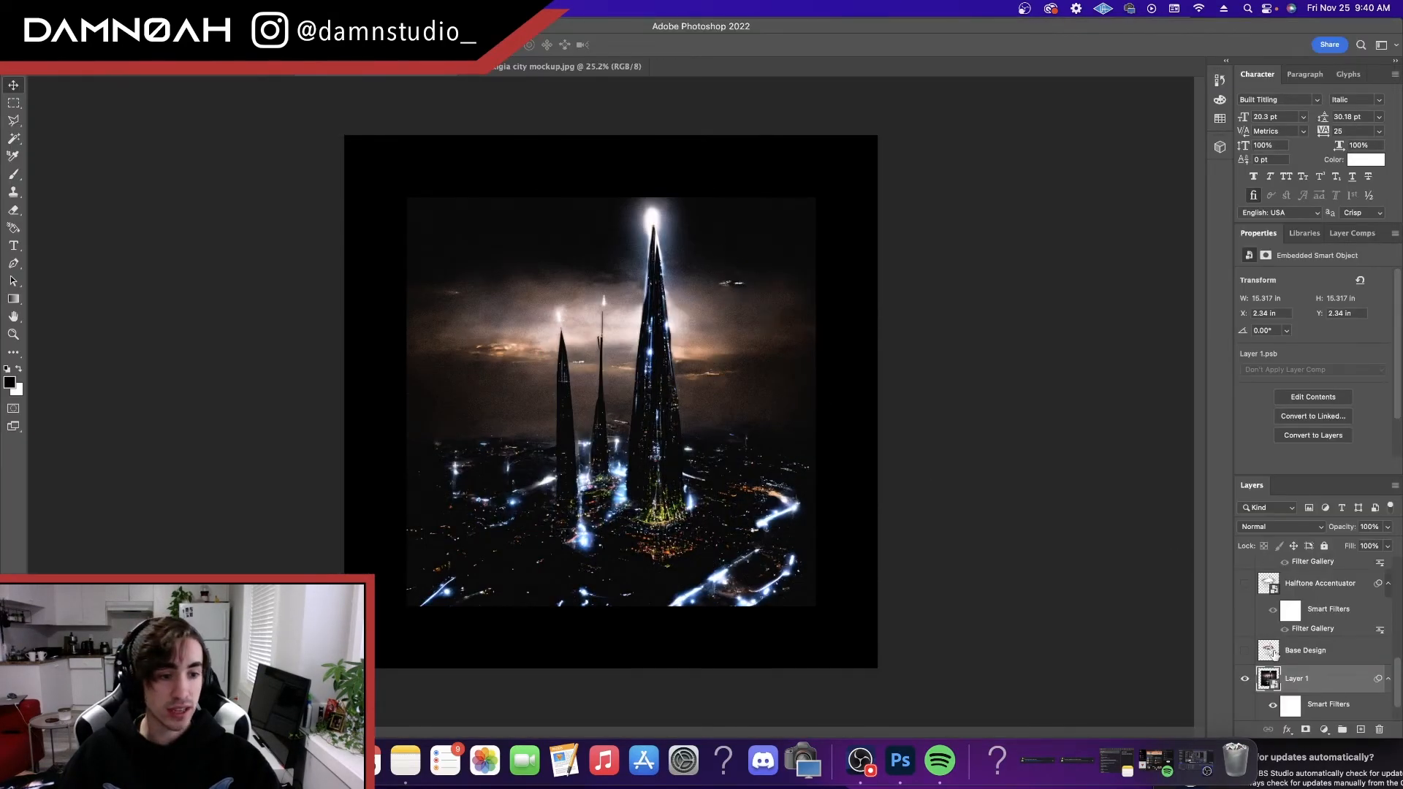
- Compare the filtered Layer 1 with the Base Design layer by switching their visibility
click(1245, 678)
click(1245, 650)
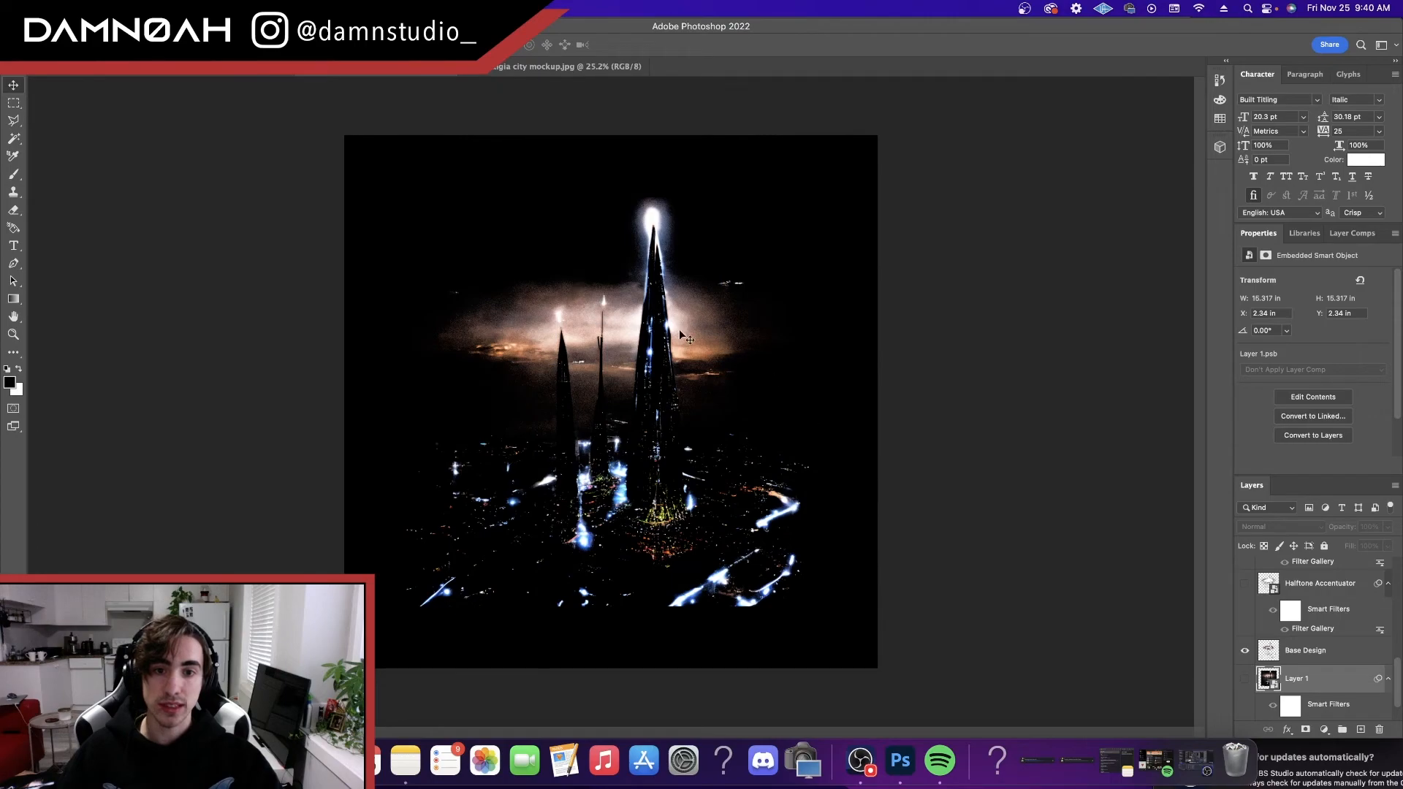
click(1244, 651)
click(1245, 678)
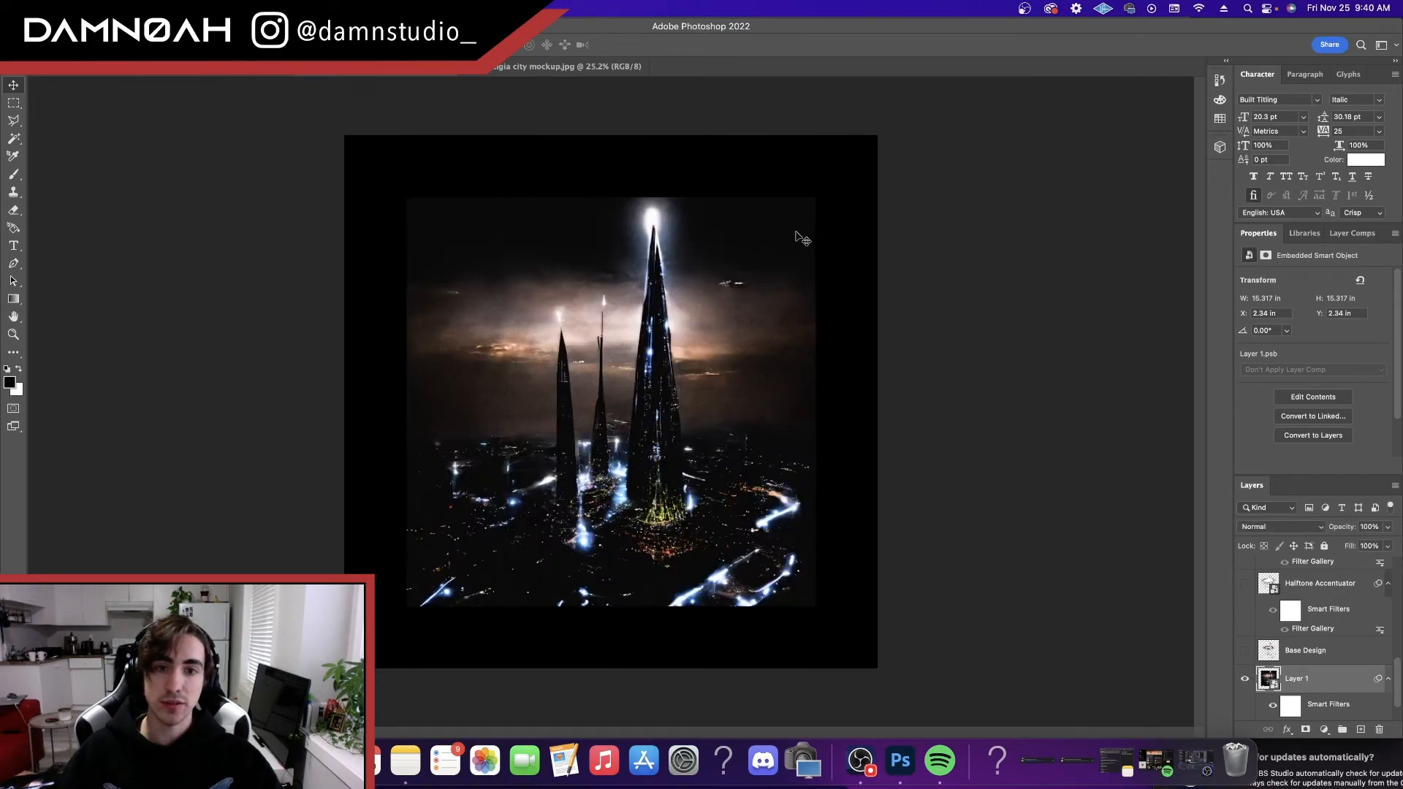
- Rasterize Layer 1 and delete its dark background areas using a Magic Wand selection
right_click(1314, 678)
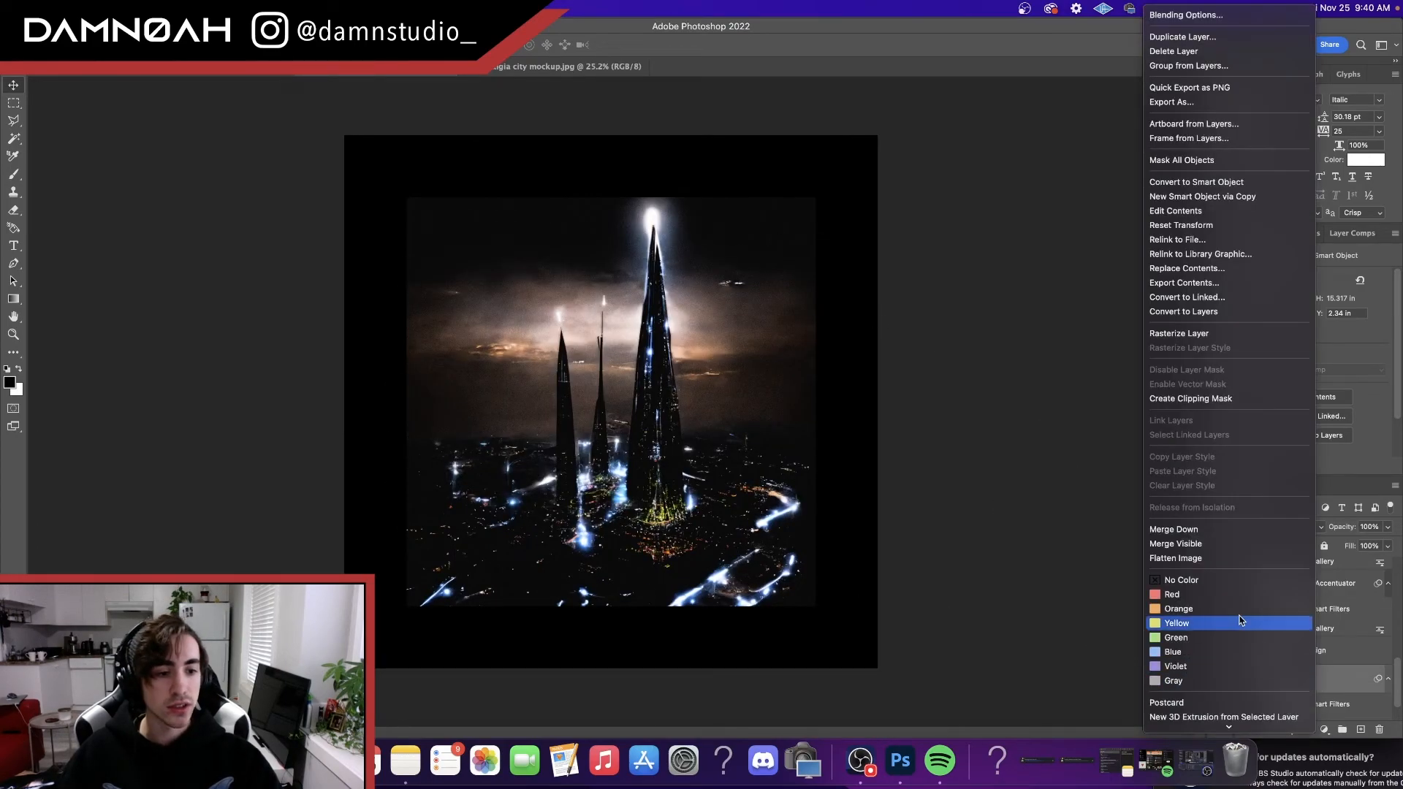
click(1301, 334)
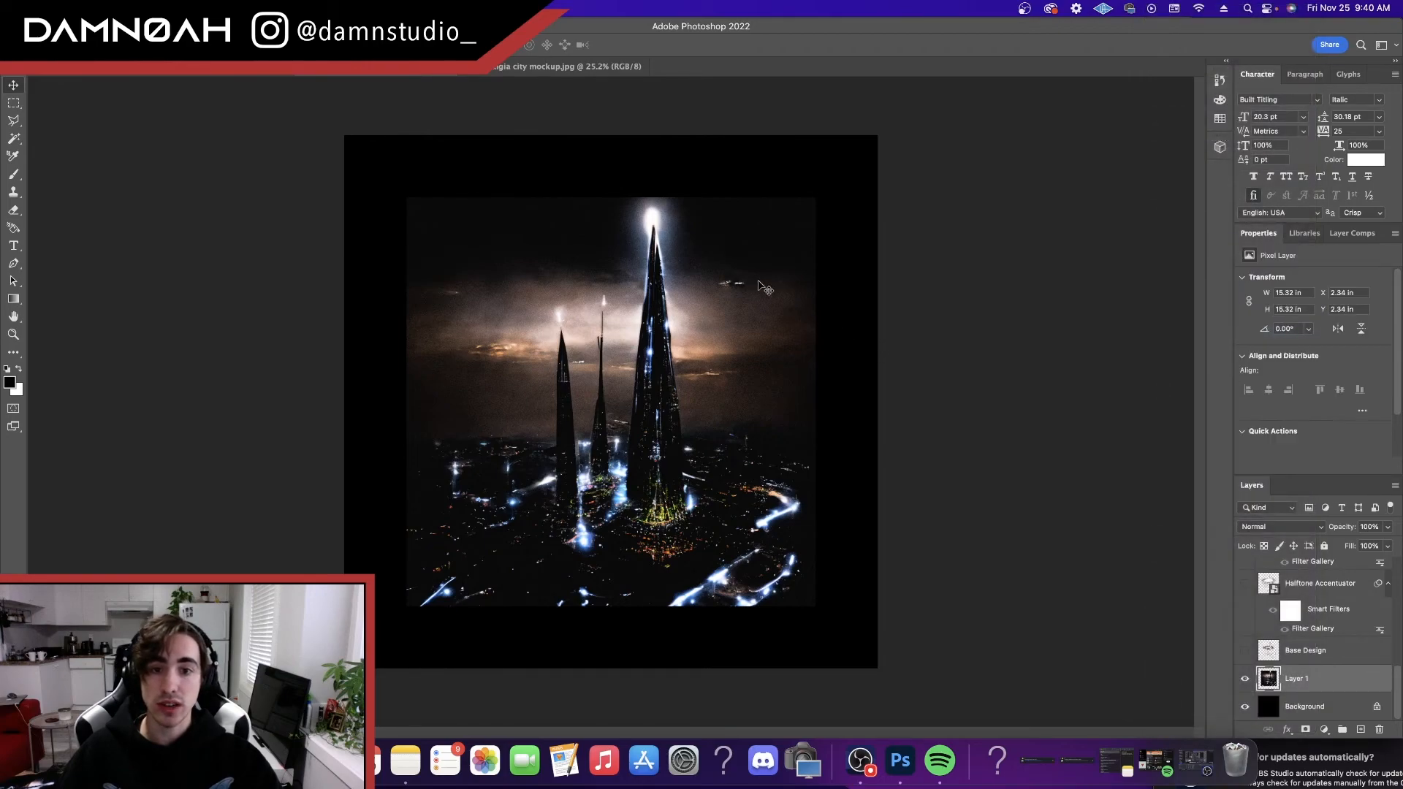
key(w)
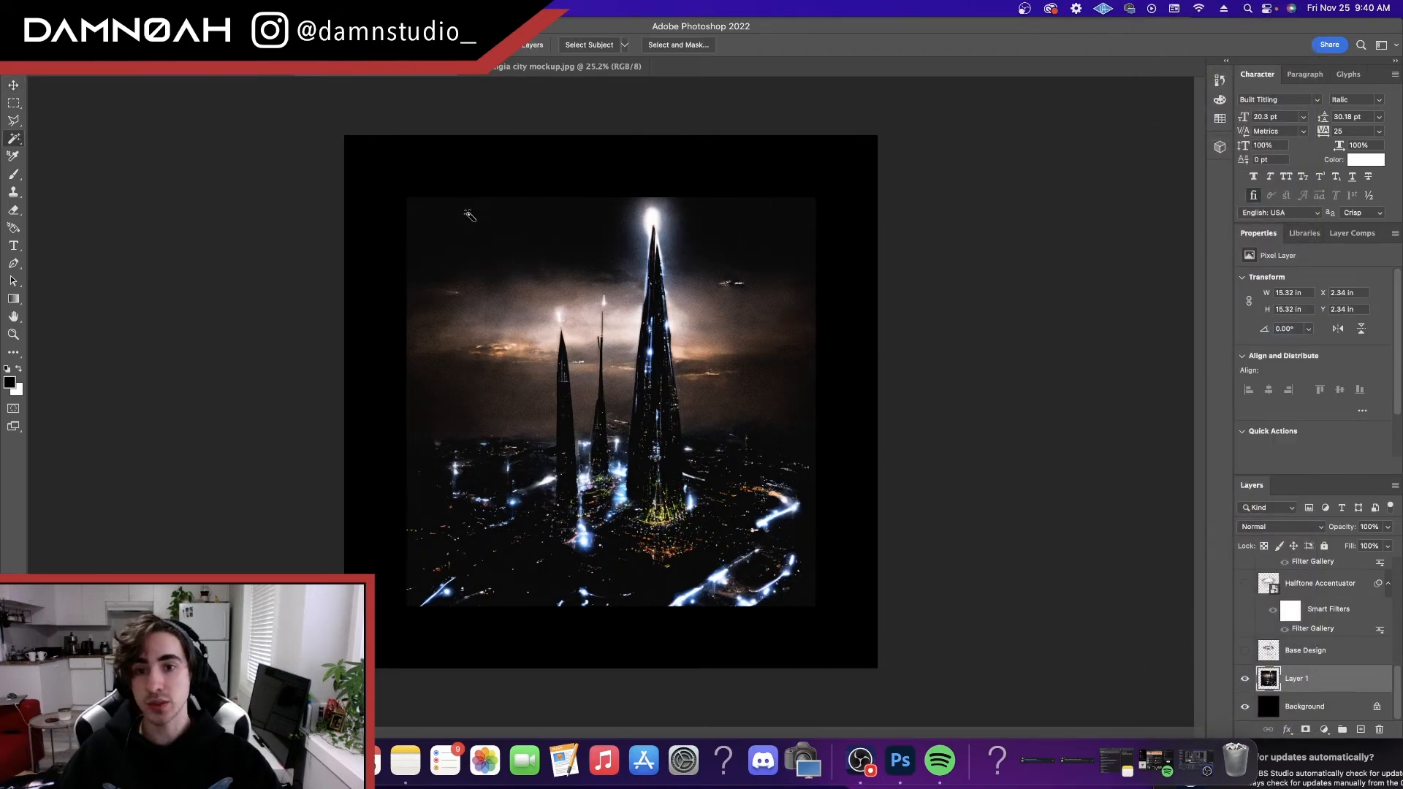
click(455, 210)
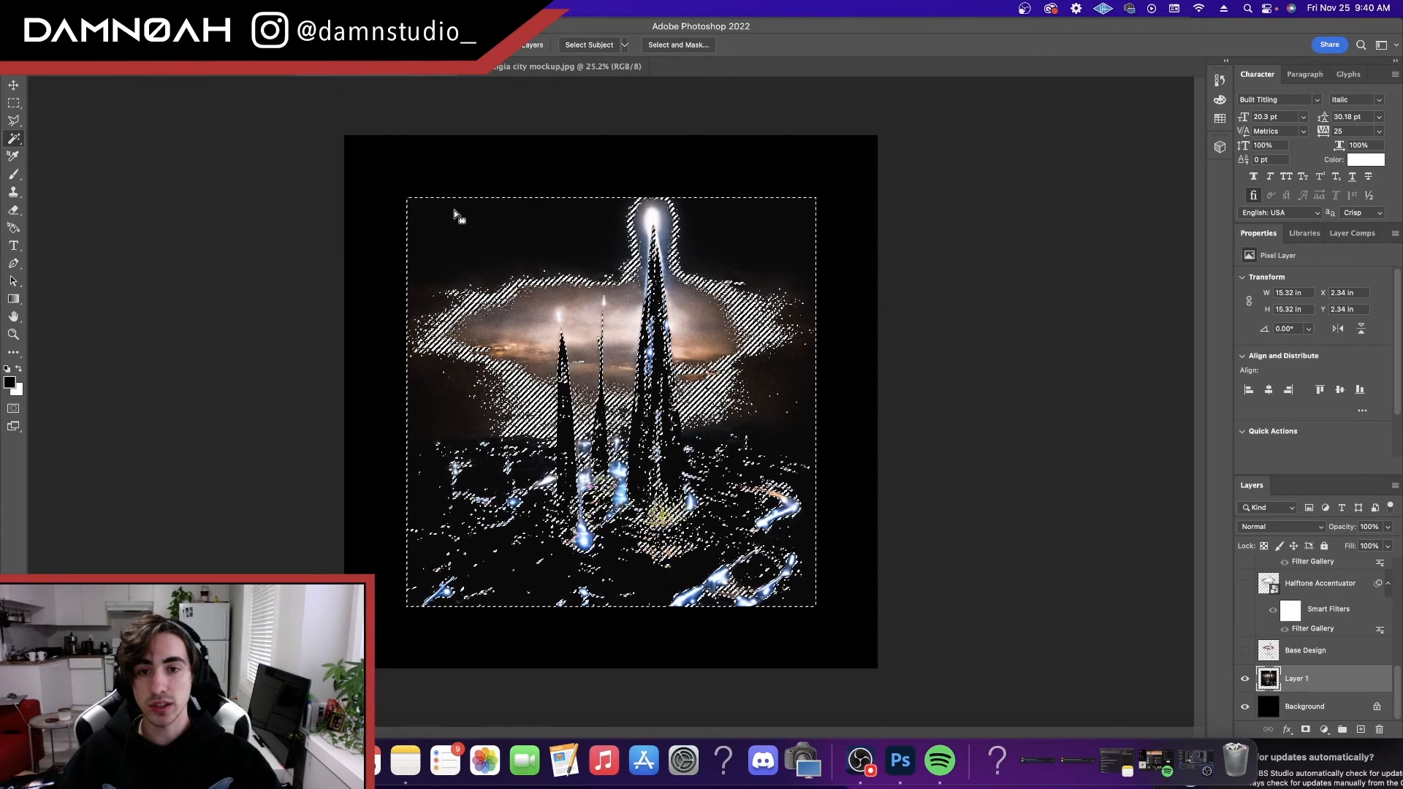
key(Delete)
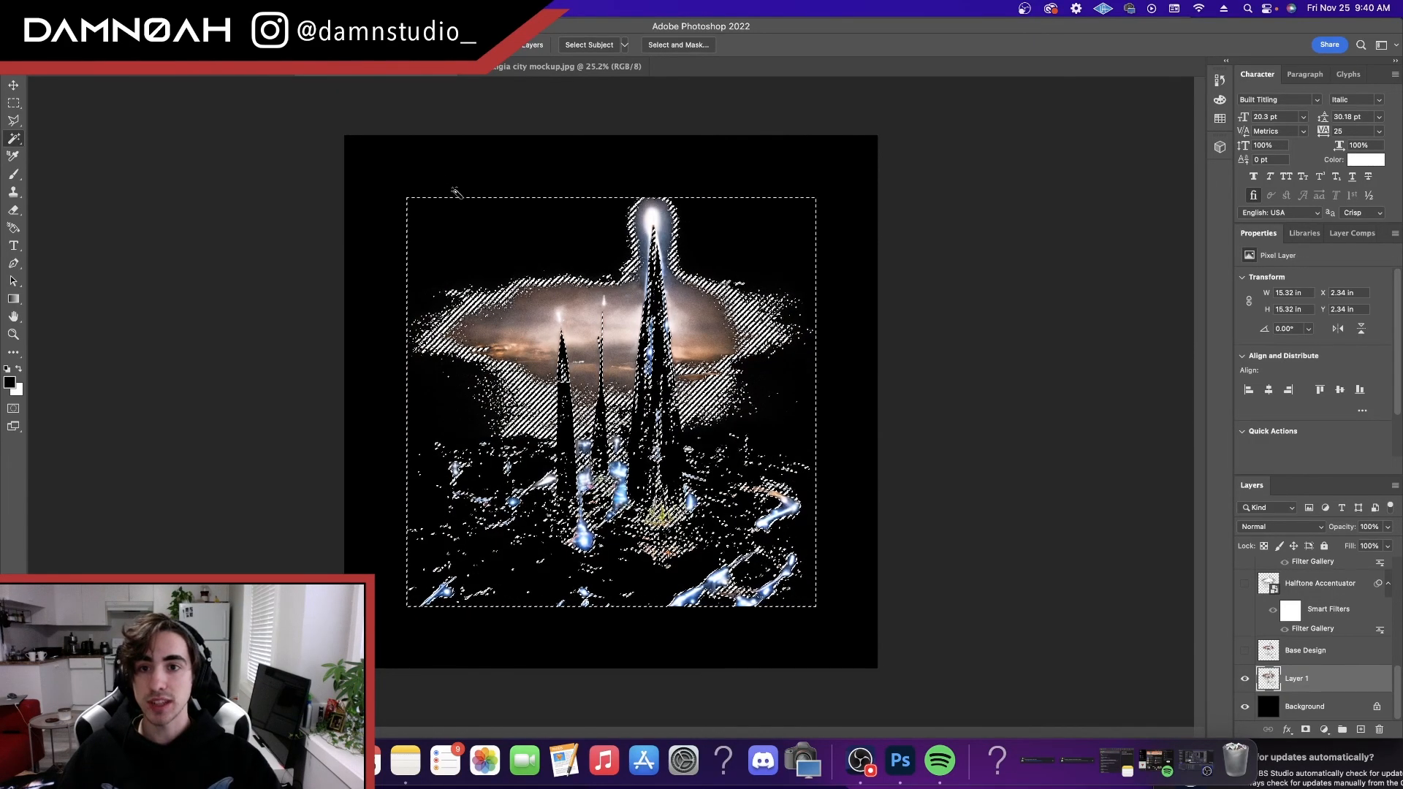
key(super+z)
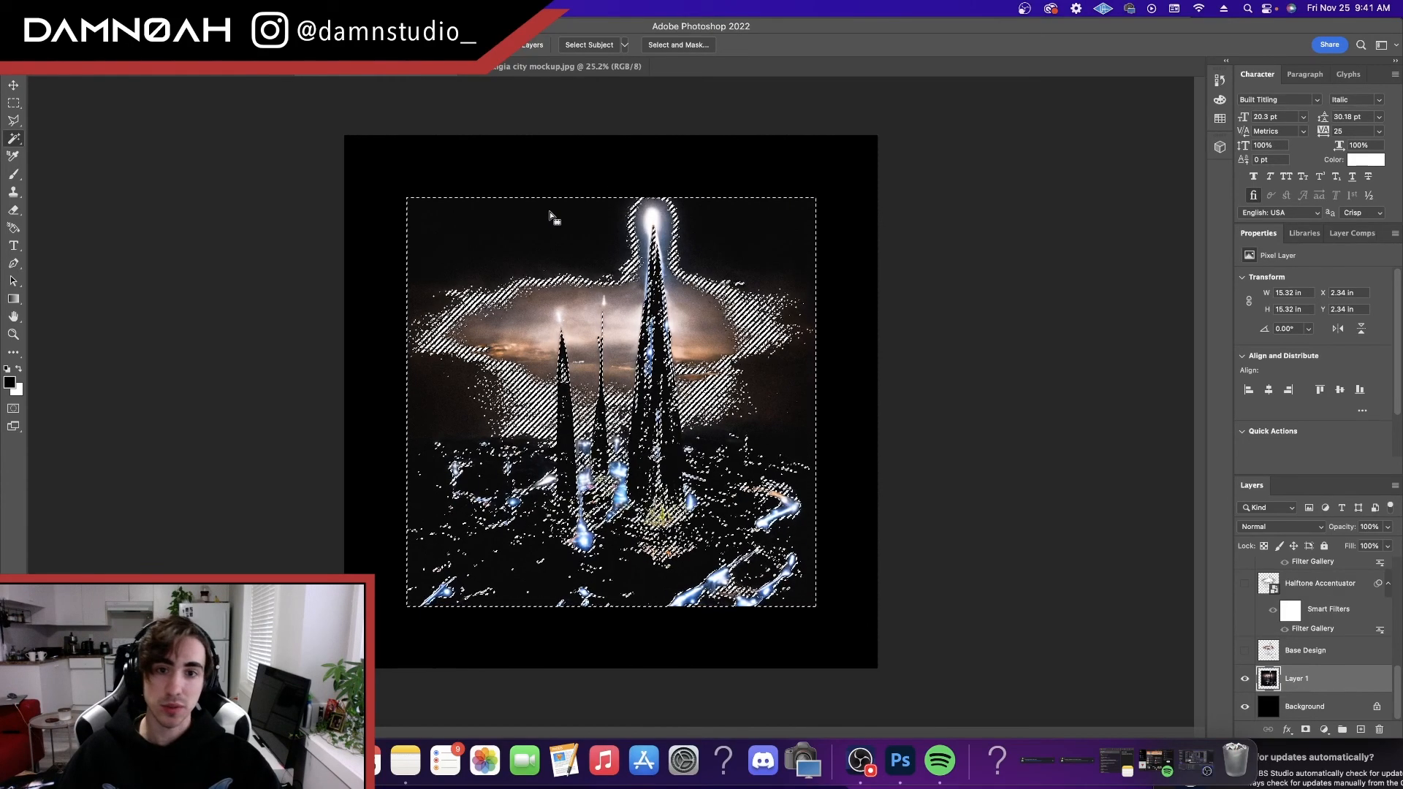
key(super+d)
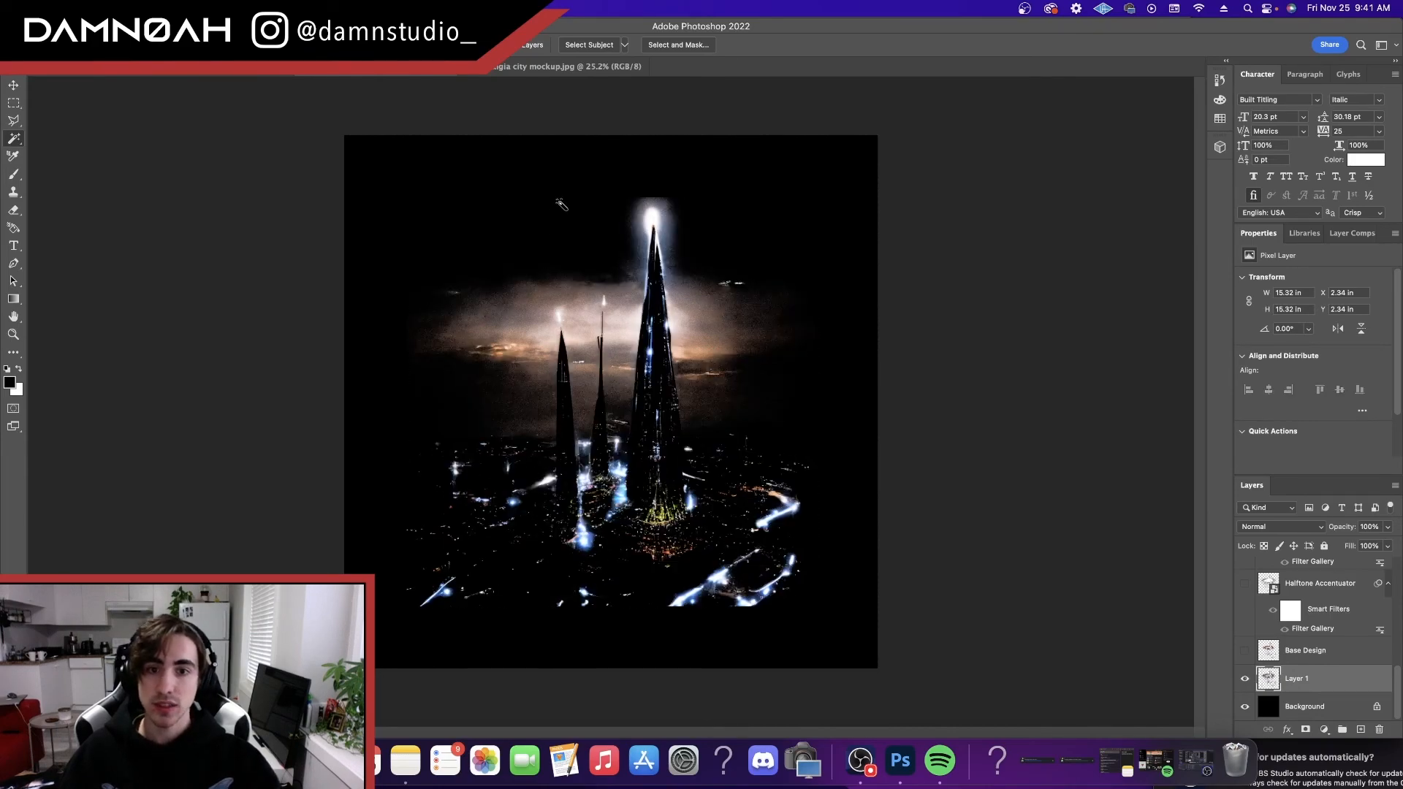
- Compare the cut-out Layer 1 with Base Design, leaving Layer 1 hidden and Base Design visible and active
click(1245, 650)
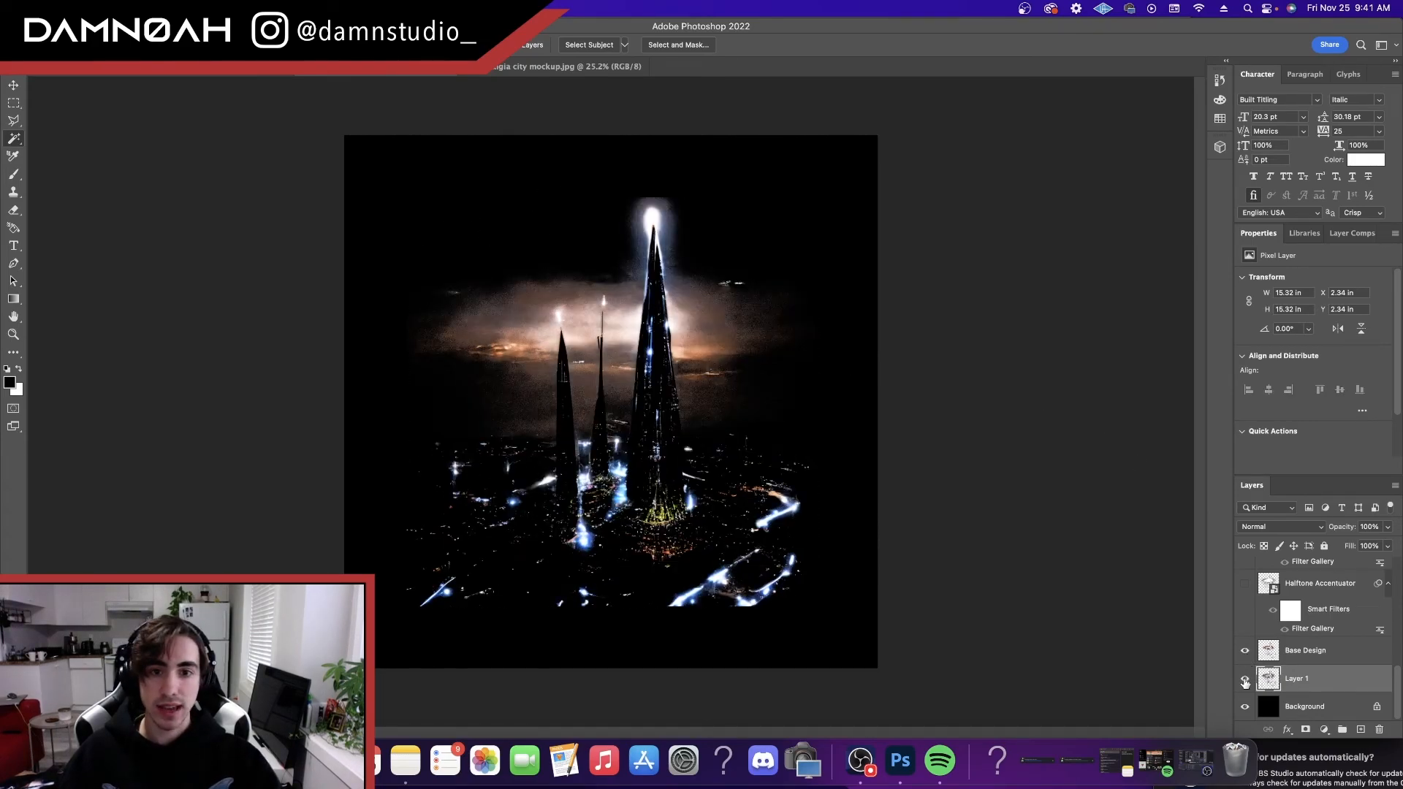
click(1245, 679)
click(1246, 651)
click(1246, 650)
click(1246, 650)
click(1246, 650)
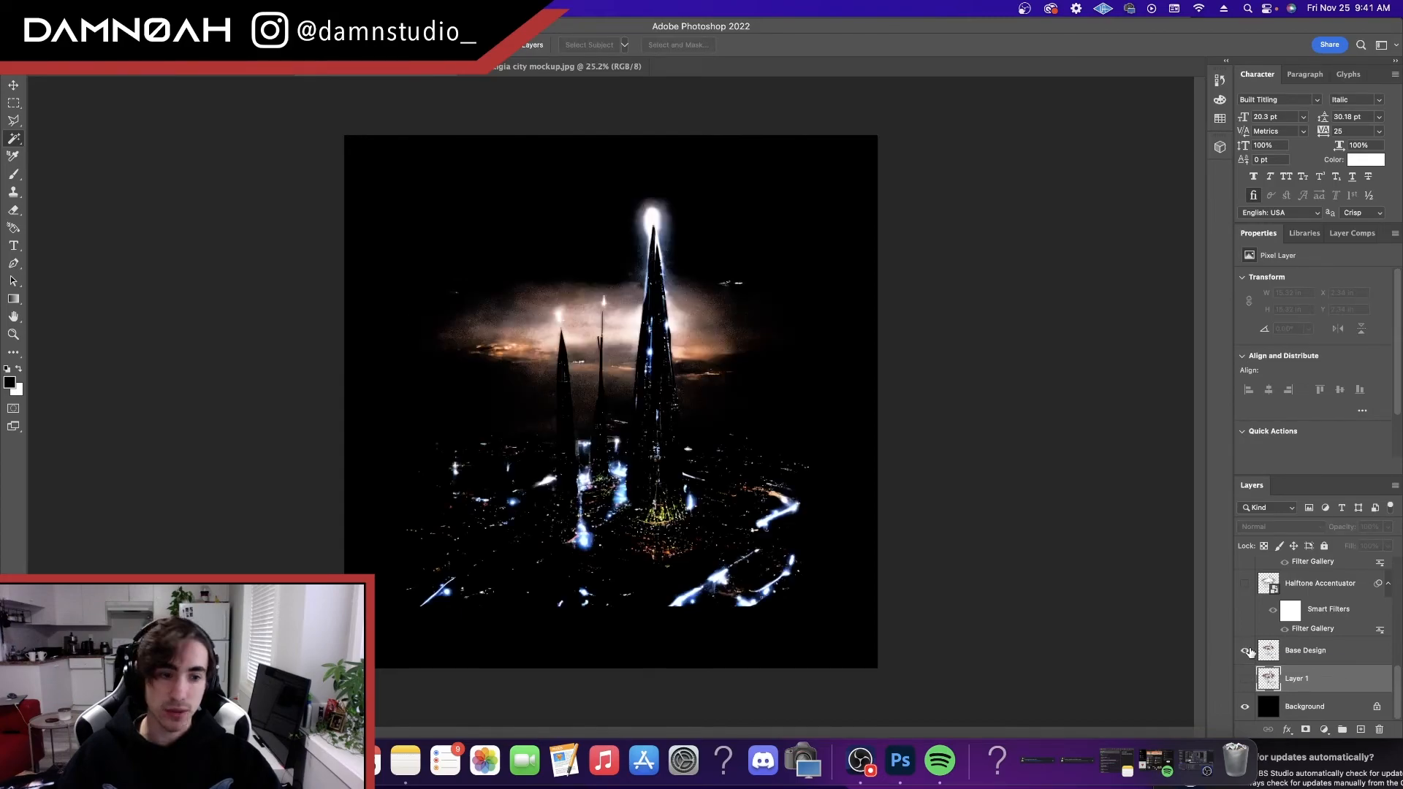
click(1304, 651)
- Show and select the Halftone Accentuator layer in Multiply mode, and compare the artwork with and without it
scroll(1308, 650, up, 1)
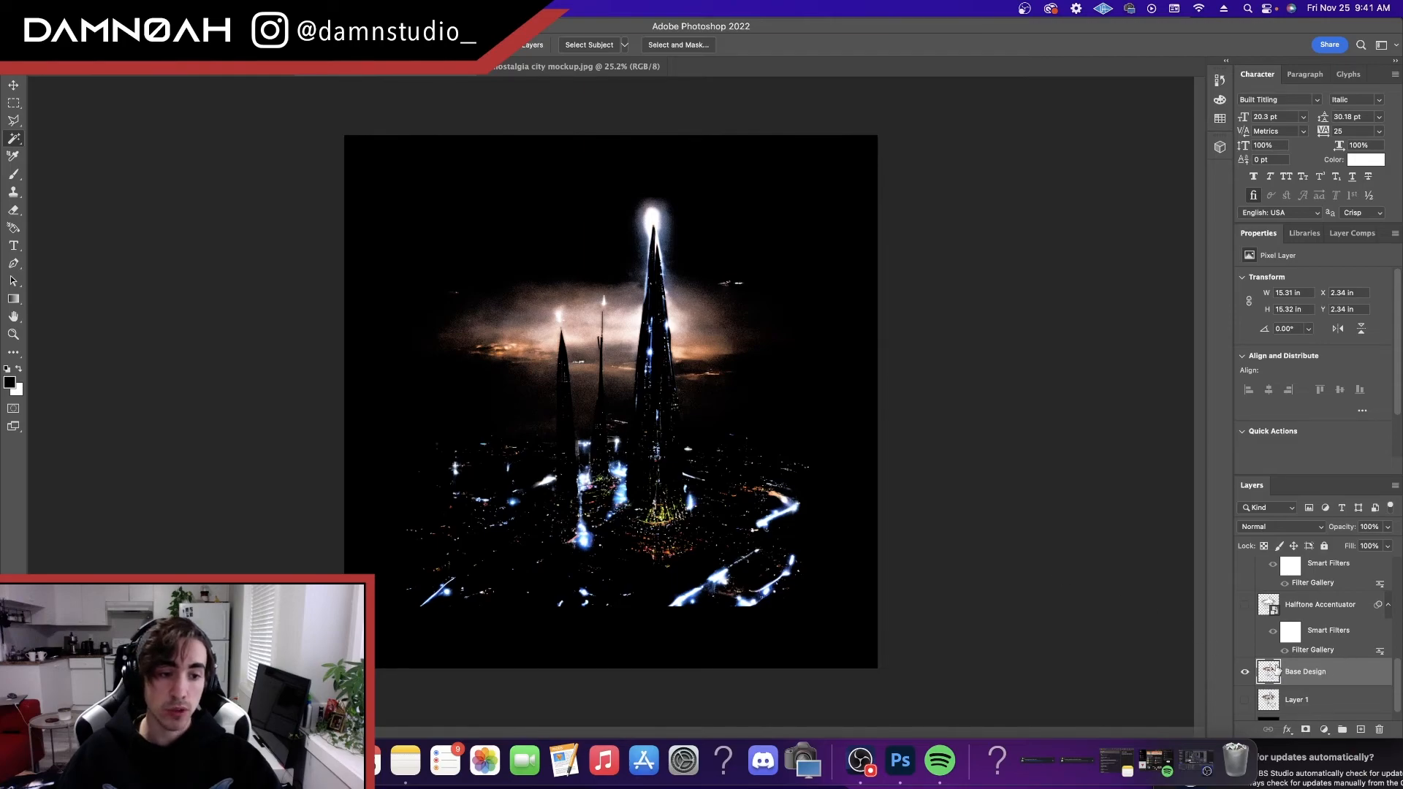
click(1245, 606)
click(1269, 605)
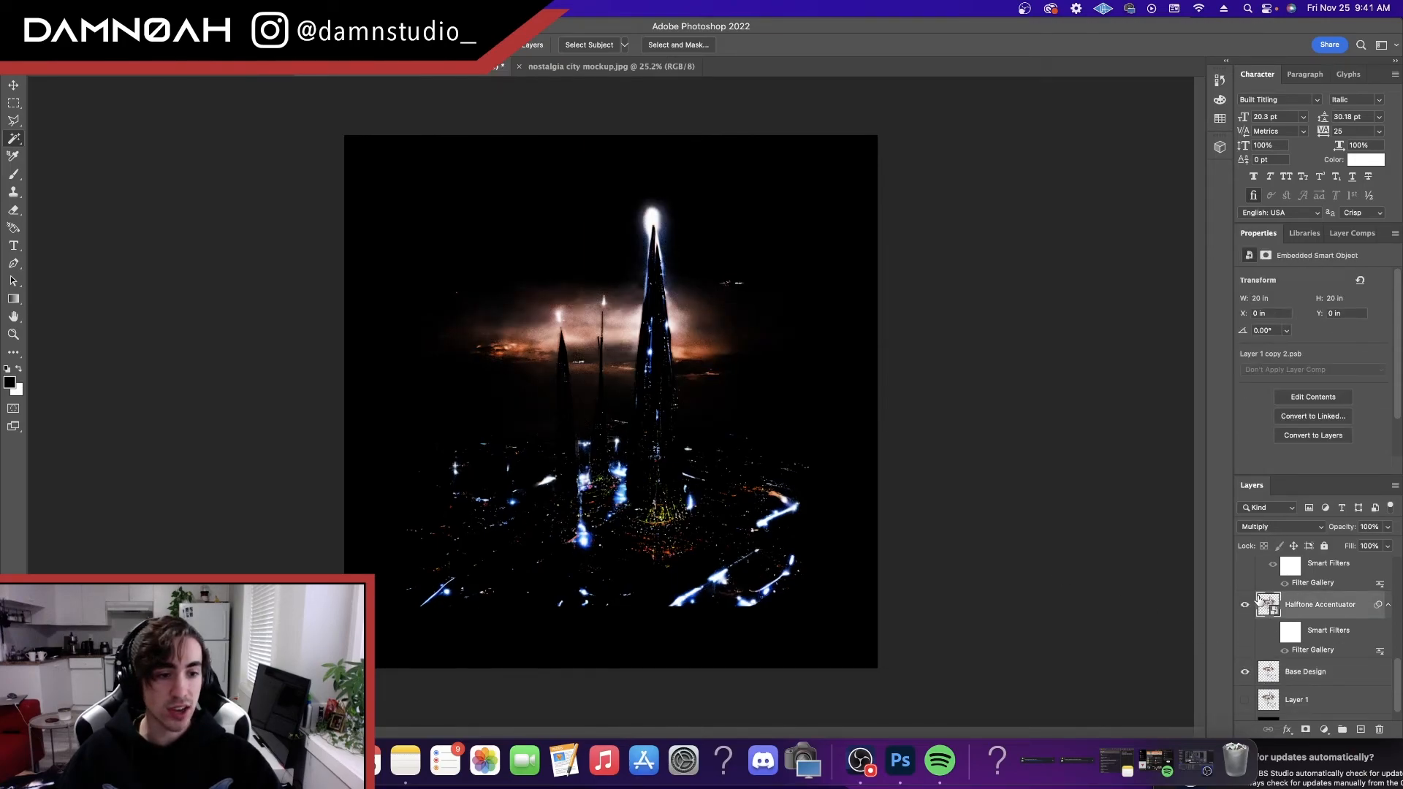
click(1284, 529)
click(1272, 527)
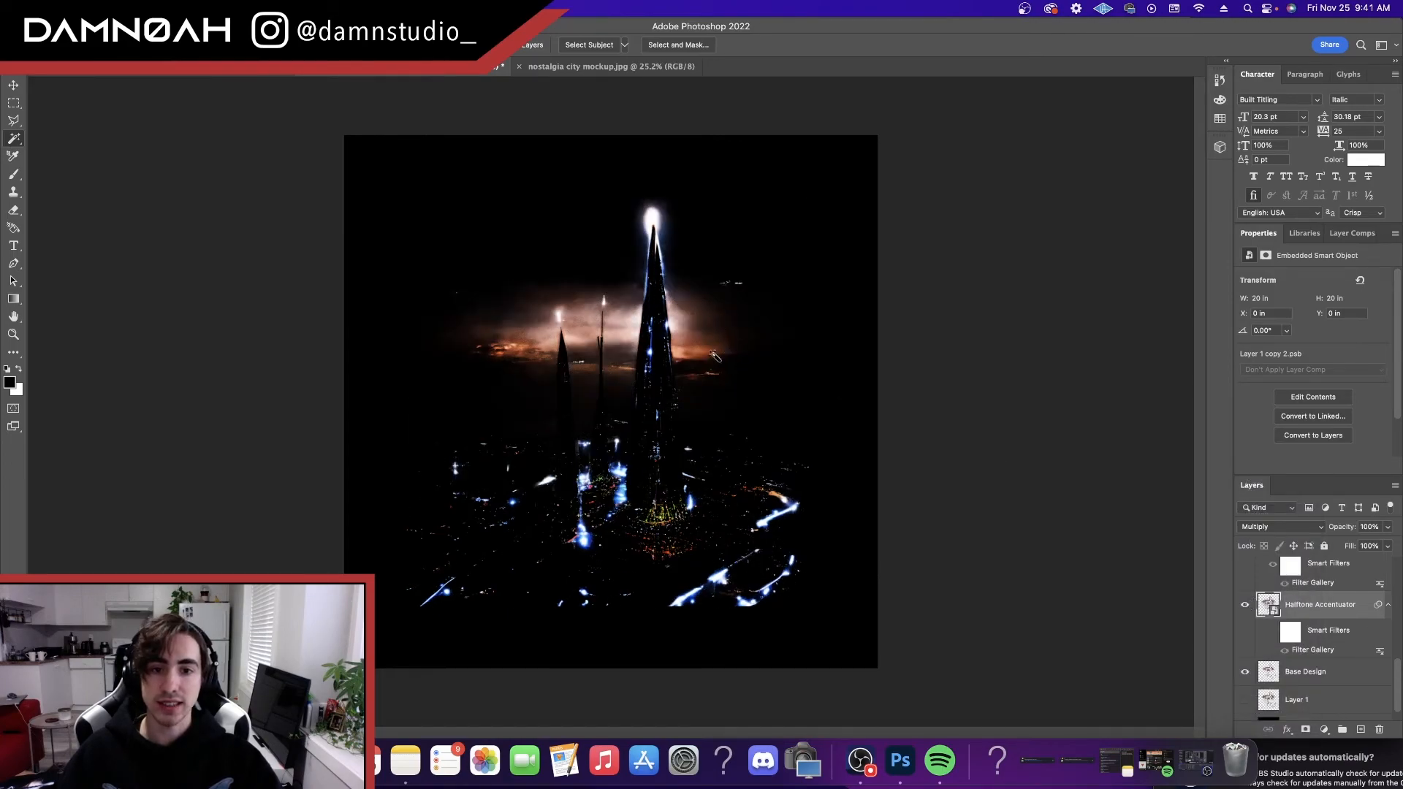
click(1245, 607)
click(1245, 606)
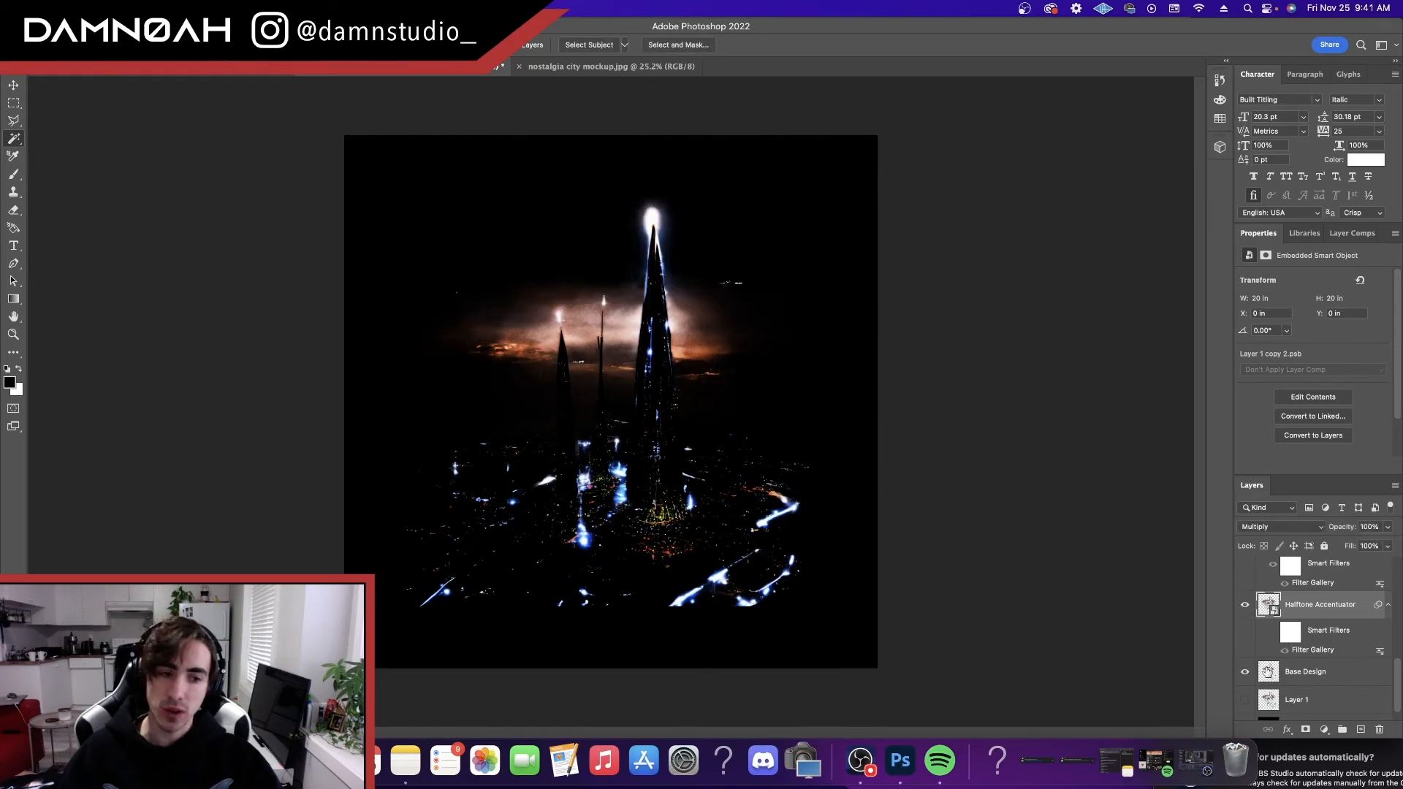
- Enable the Halftone Accentuator layer's smart filters and open its Filter Gallery effects for editing
click(1273, 632)
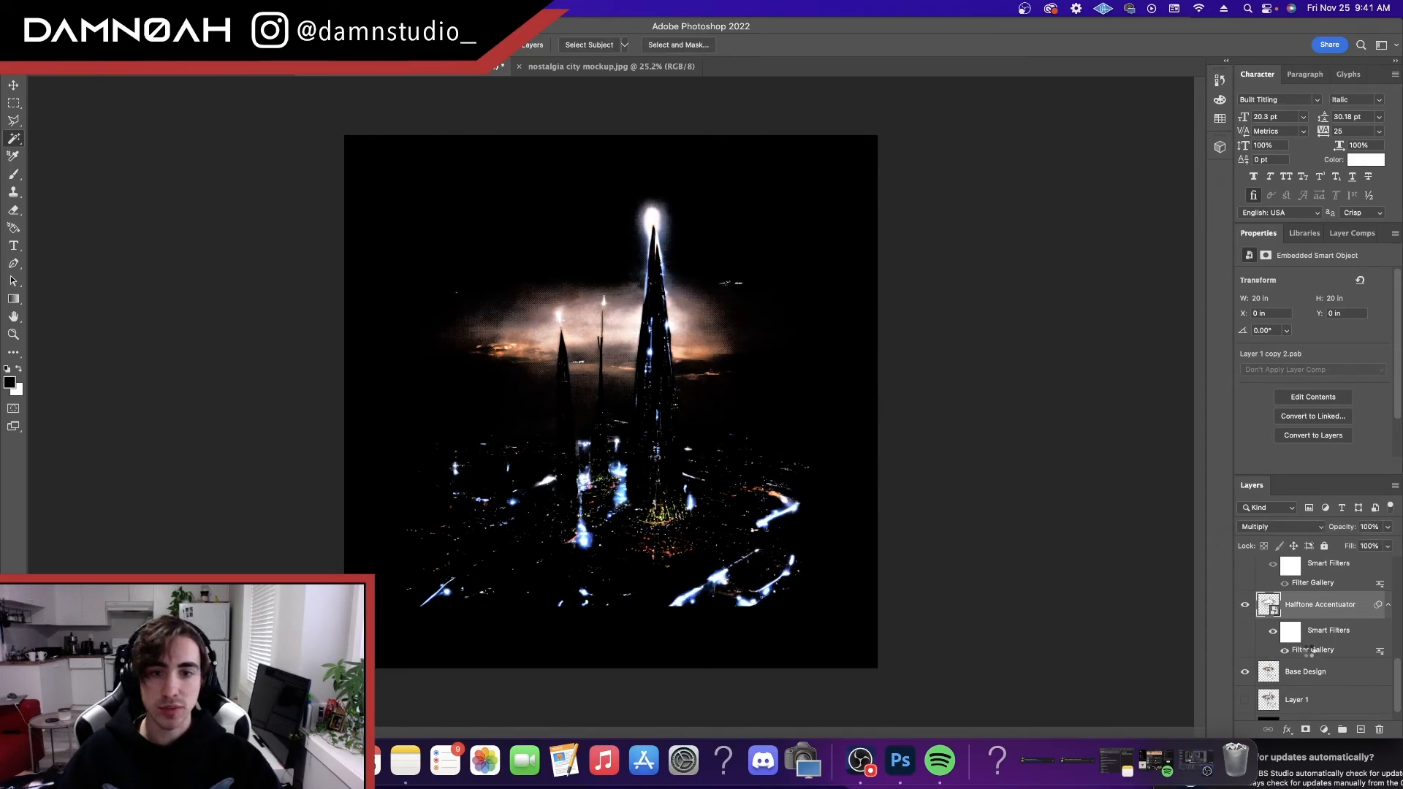
double_click(1310, 649)
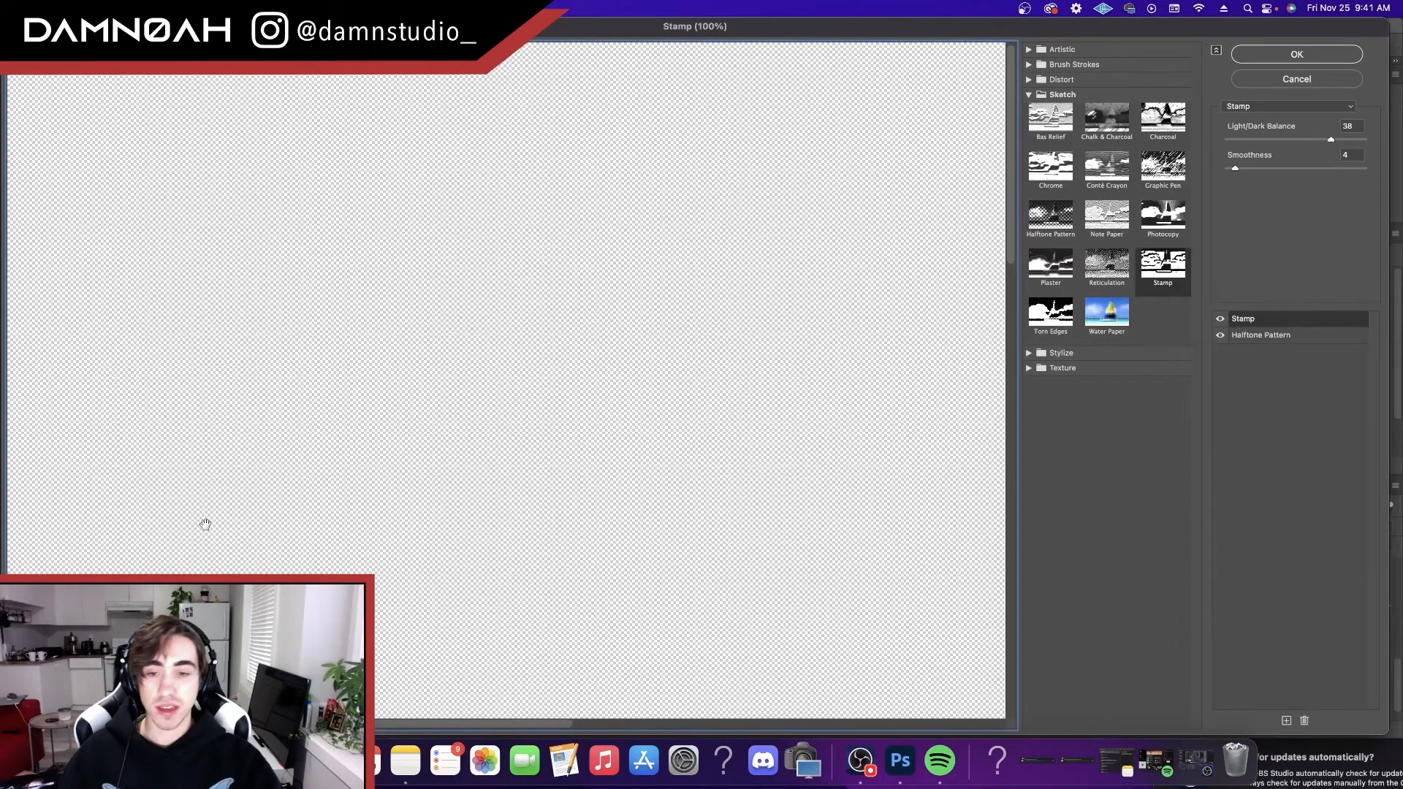
key(super+minus)
key(super+minus)
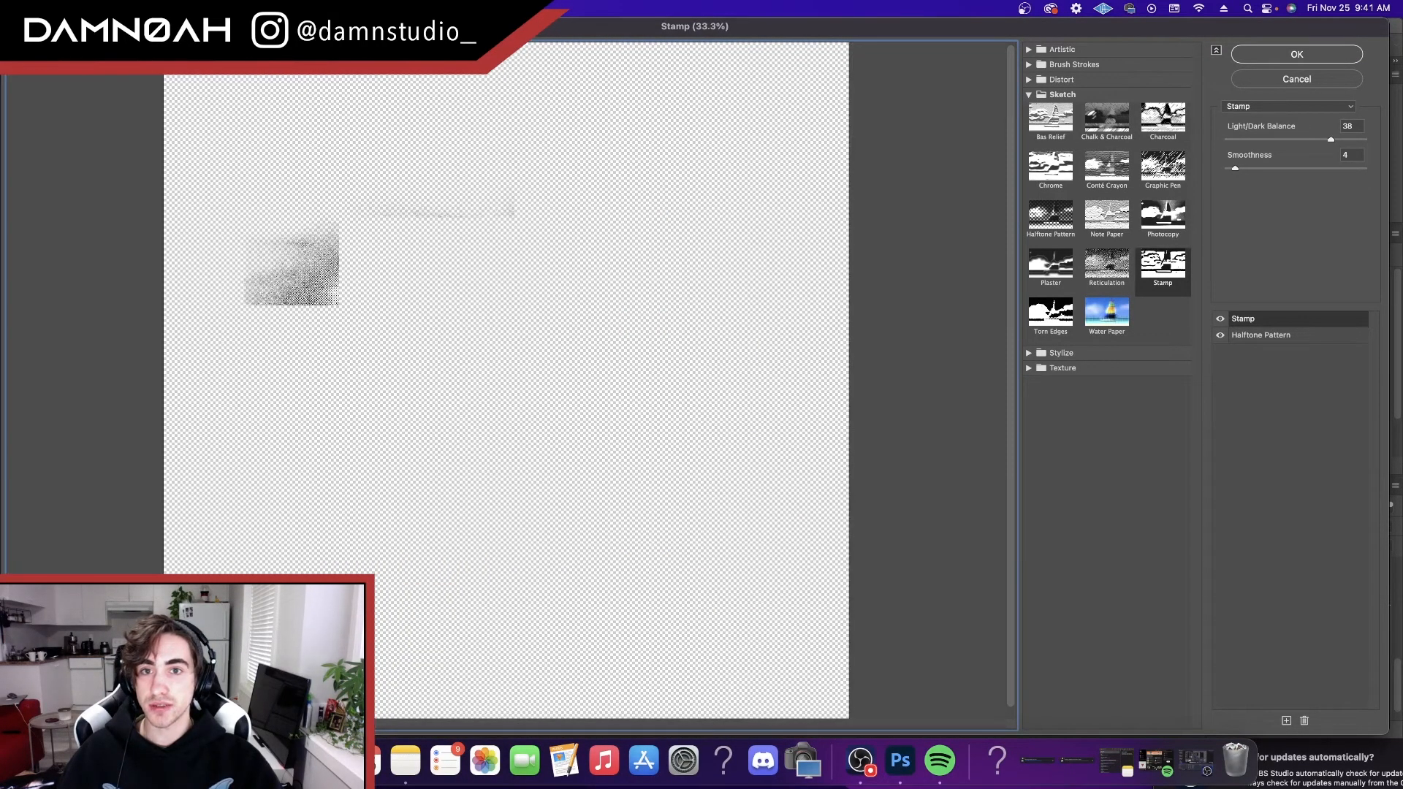
- Compare the Halftone Pattern with and without the Stamp effect, examining the dots around the main tower up close
click(1219, 319)
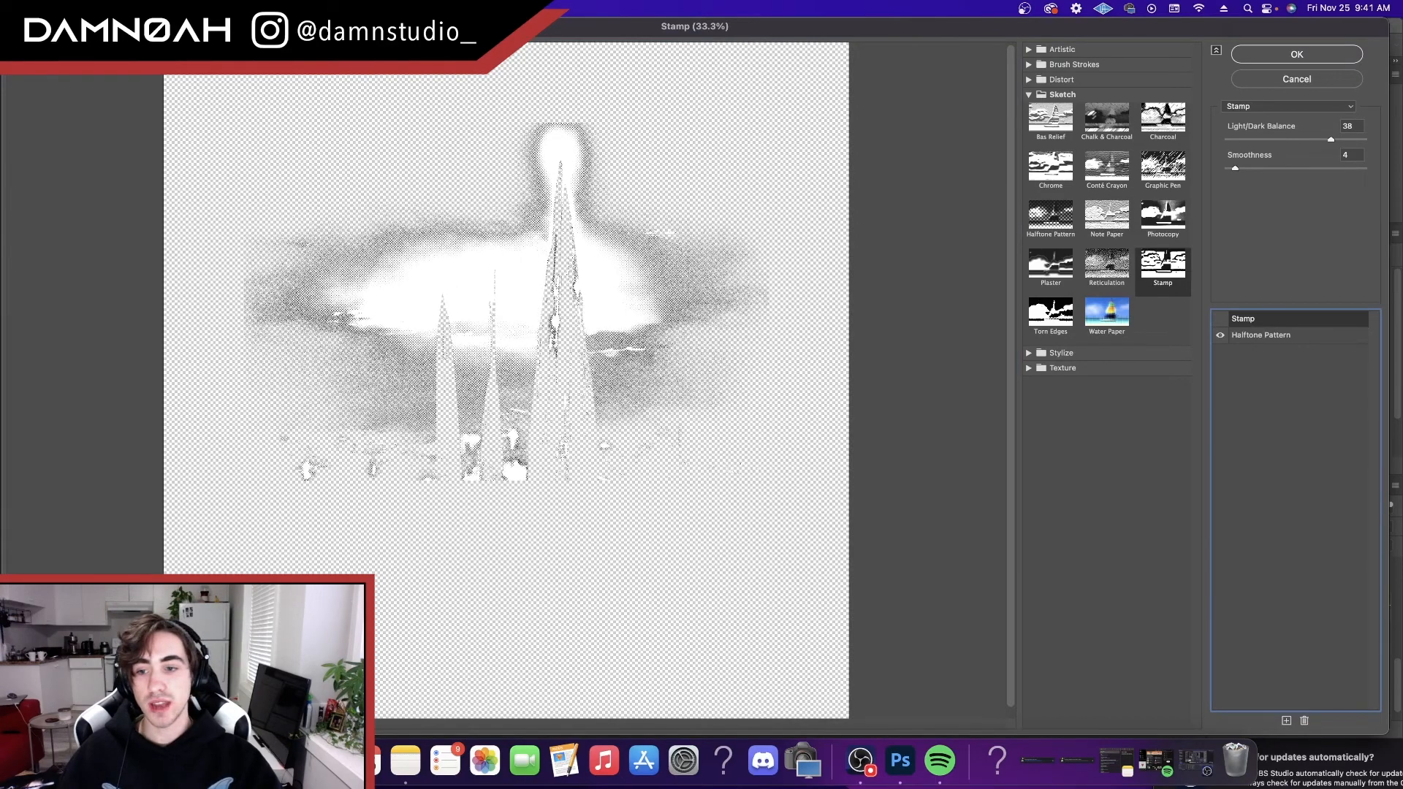
key(super+equal)
key(super+equal)
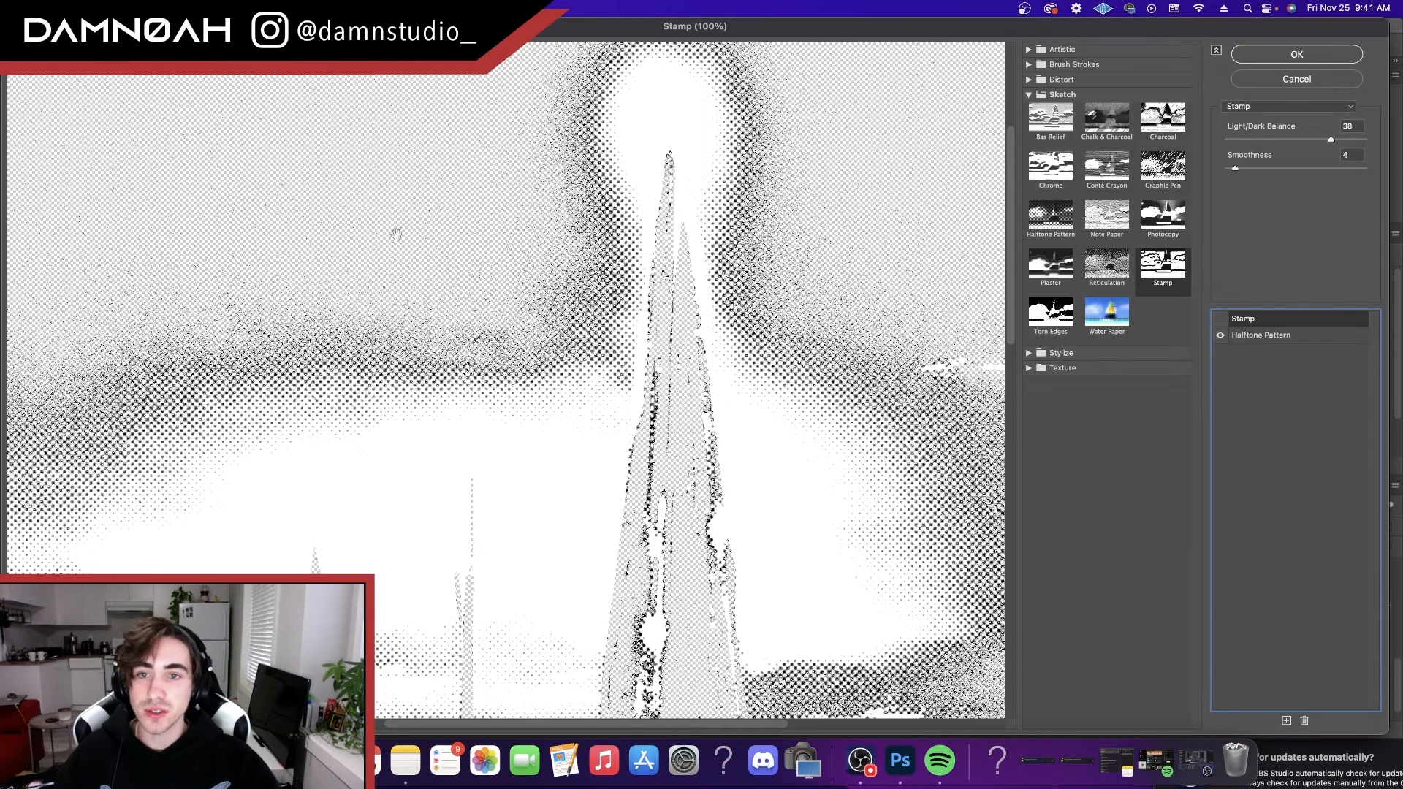
click(1220, 320)
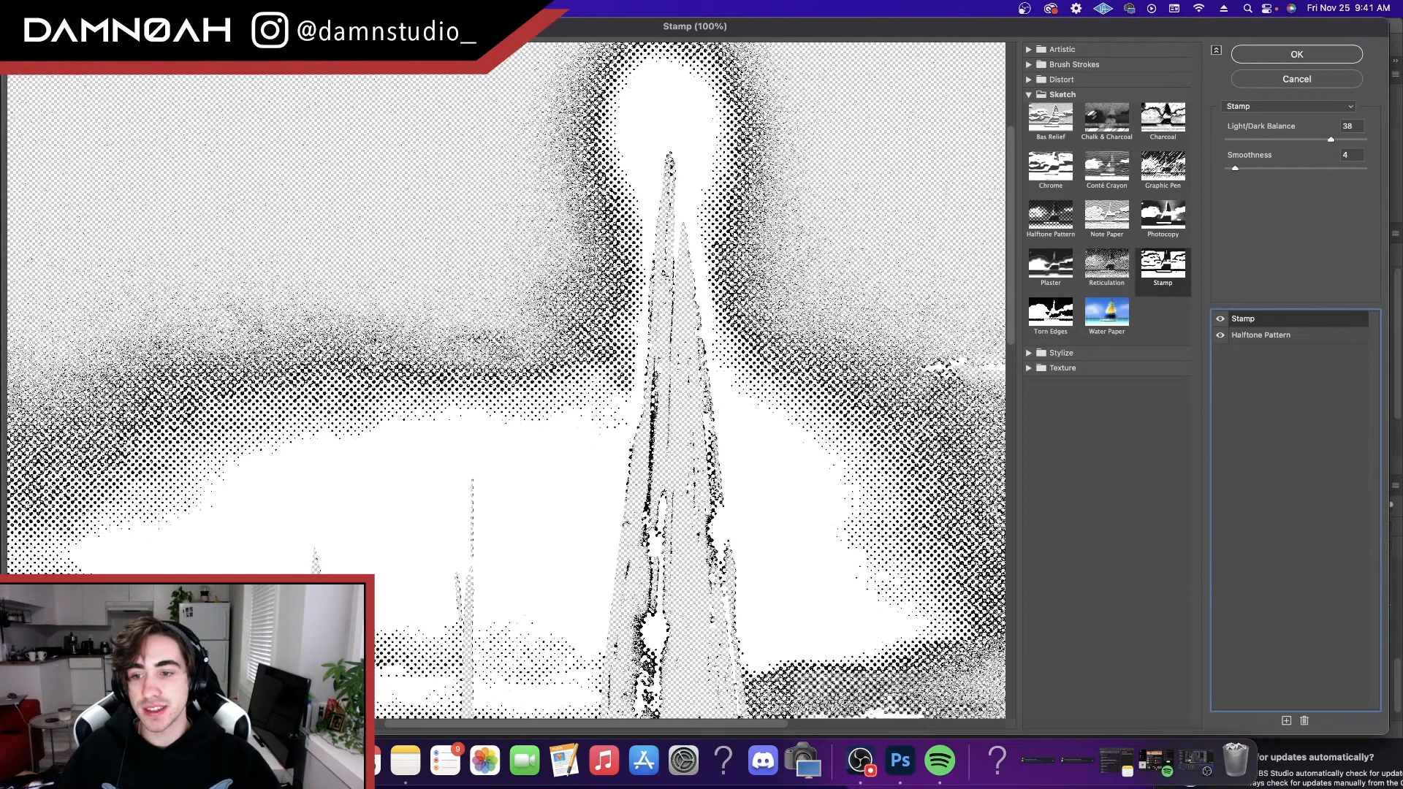
key(super+equal)
key(super+equal)
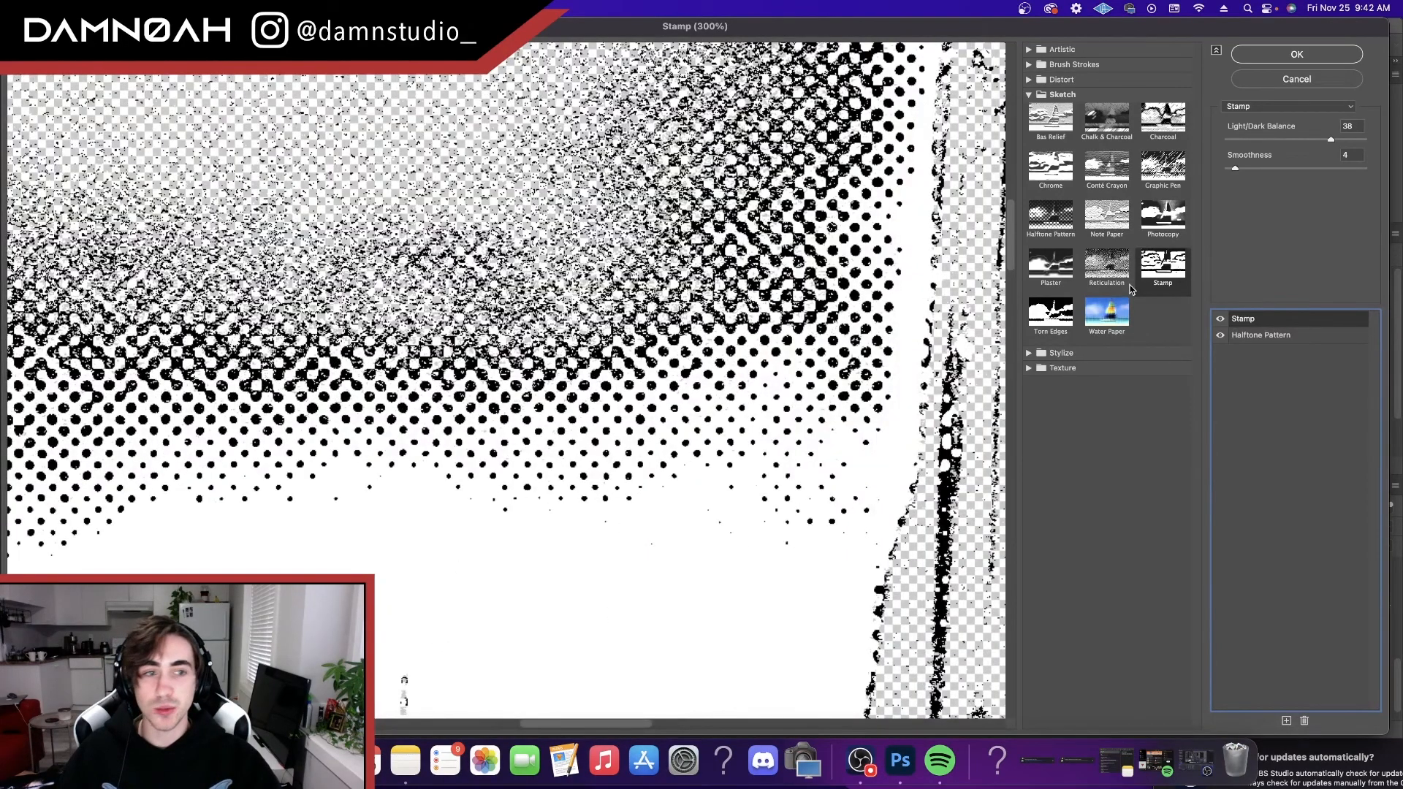
click(1220, 320)
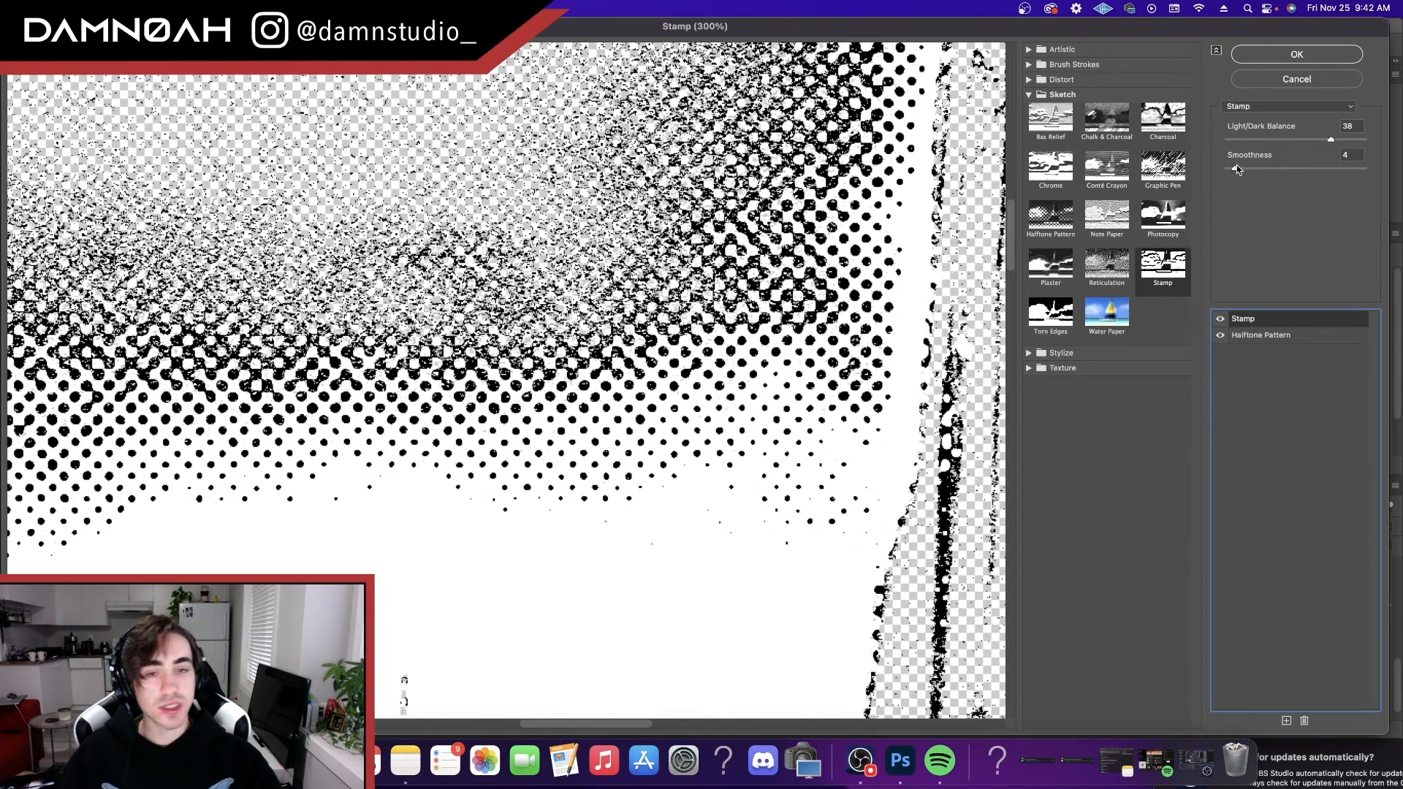
- Lower the Stamp effect's Light/Dark Balance to 19, leave Smoothness at 4, and apply the Filter Gallery
mouse_move(1235, 169)
mouse_down()
mouse_move(1252, 168)
mouse_move(1235, 169)
mouse_up()
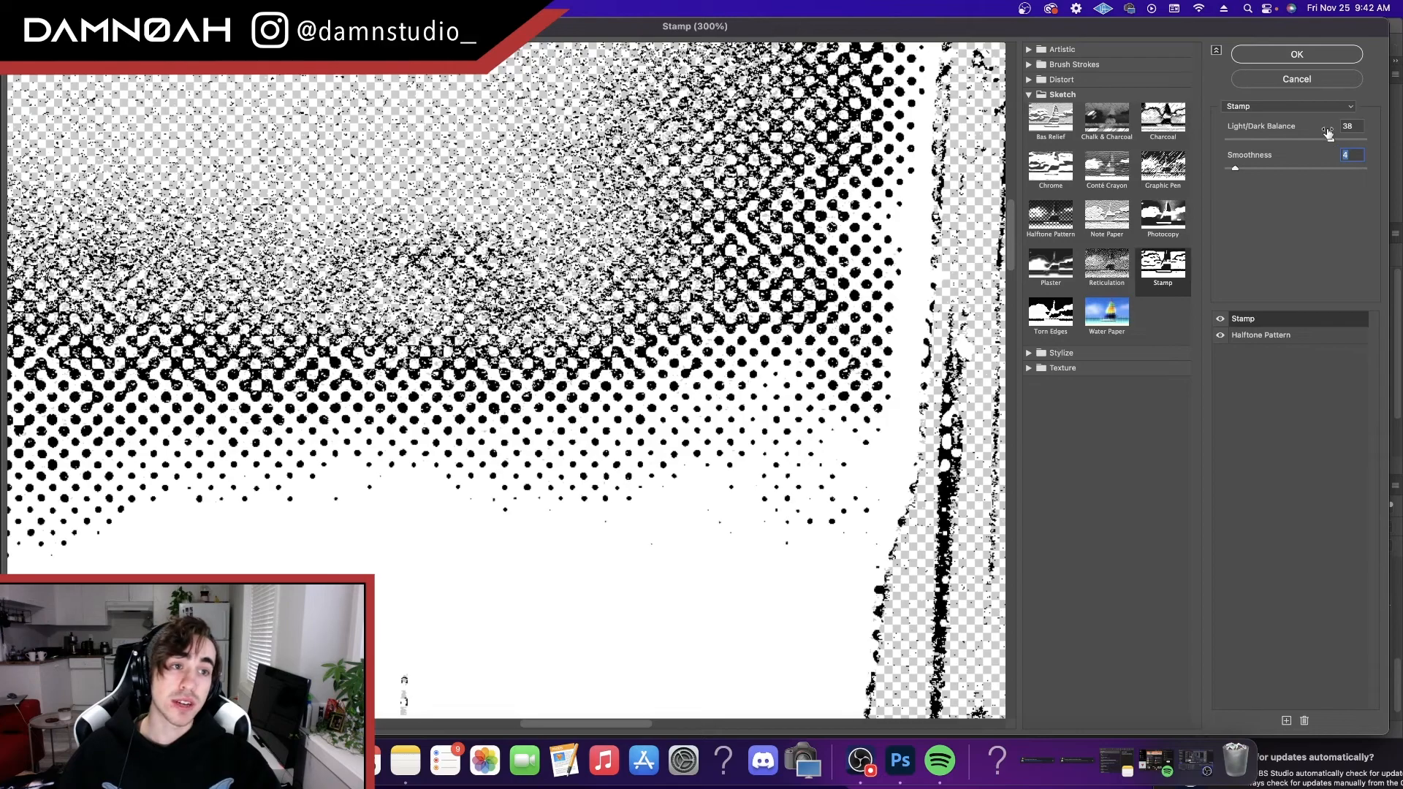
drag(1333, 137, 1284, 144)
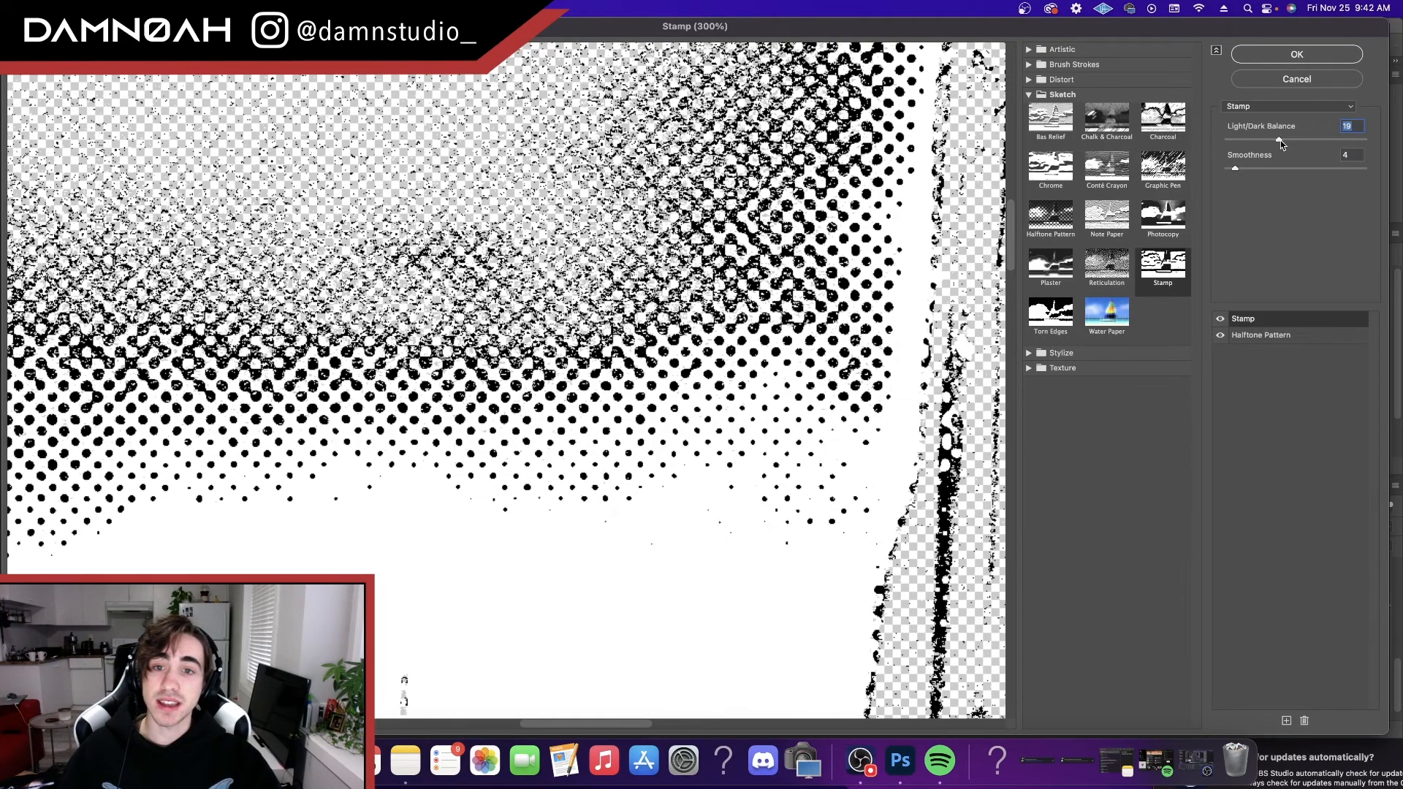
key(alt)
click(1297, 54)
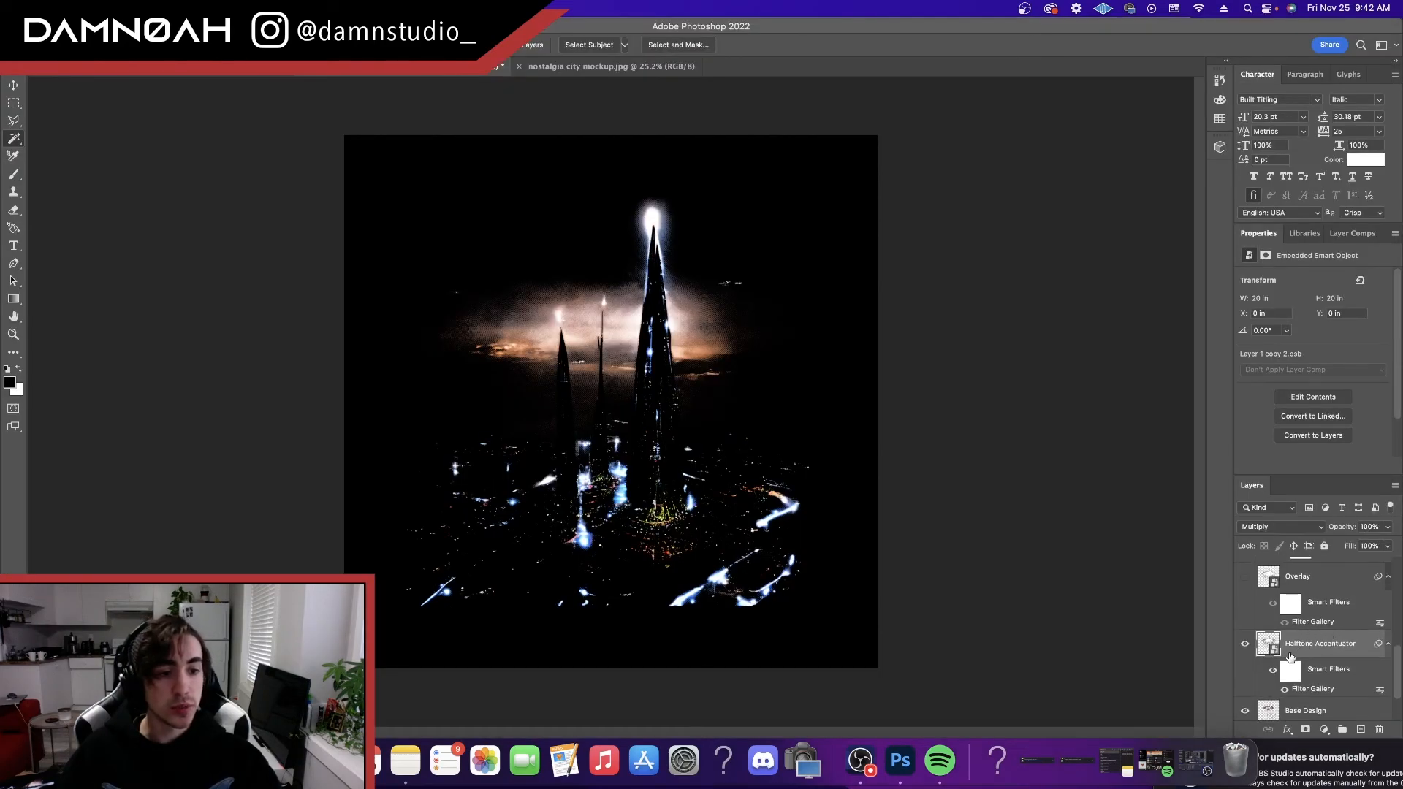
- Show the Overlay layer above Halftone Accentuator and make it the active layer
scroll(1328, 633, up, 1)
scroll(1304, 650, down, 2)
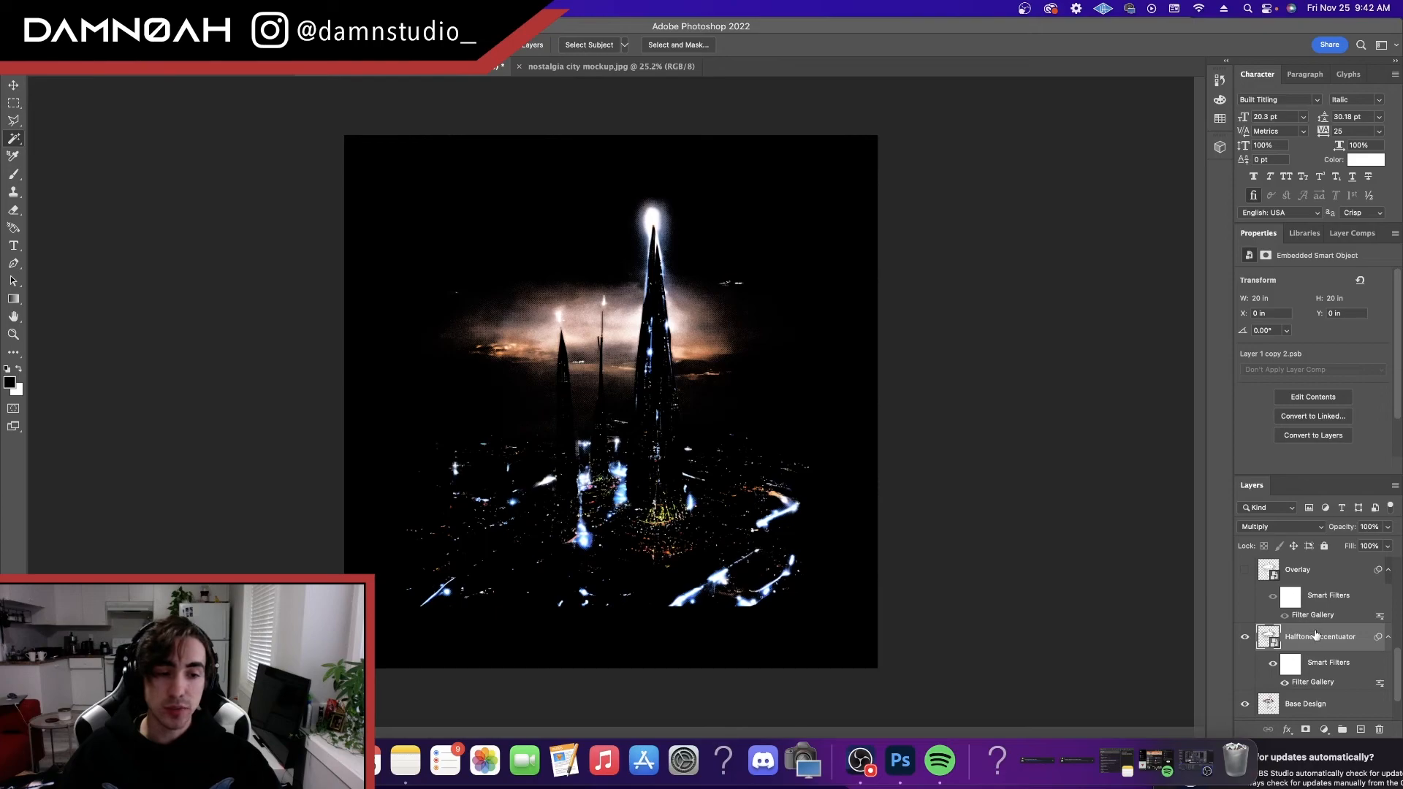
scroll(1308, 599, up, 1)
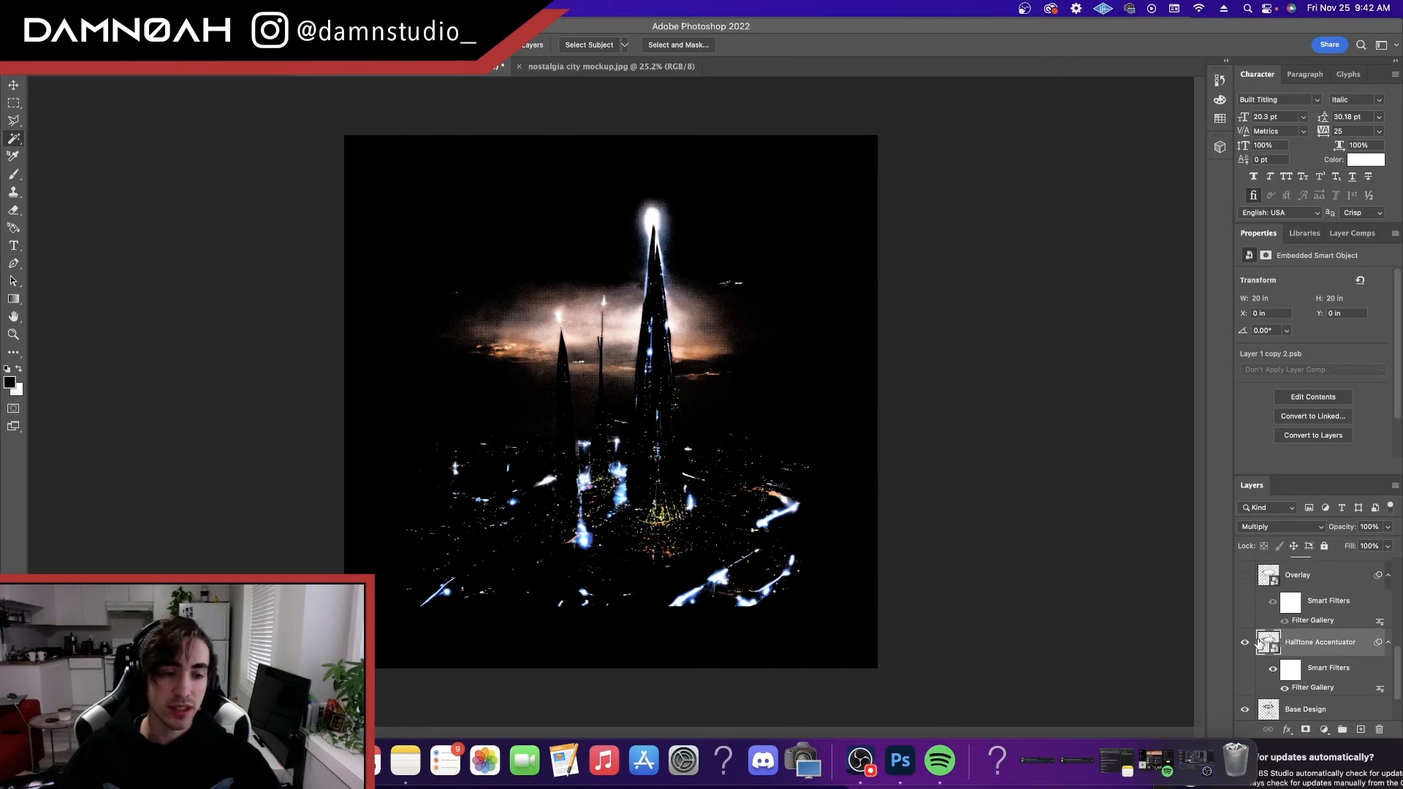
scroll(1246, 629, up, 3)
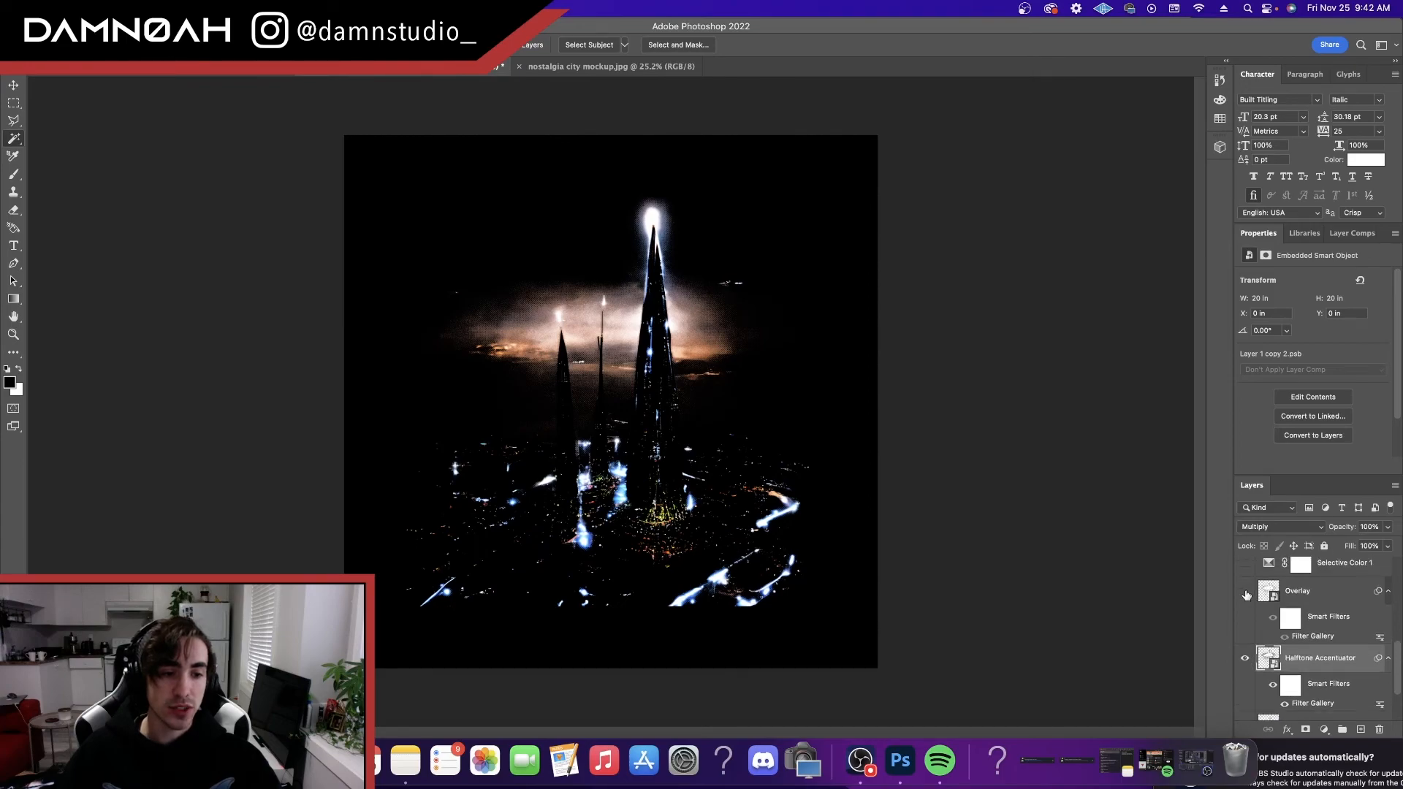
click(1246, 594)
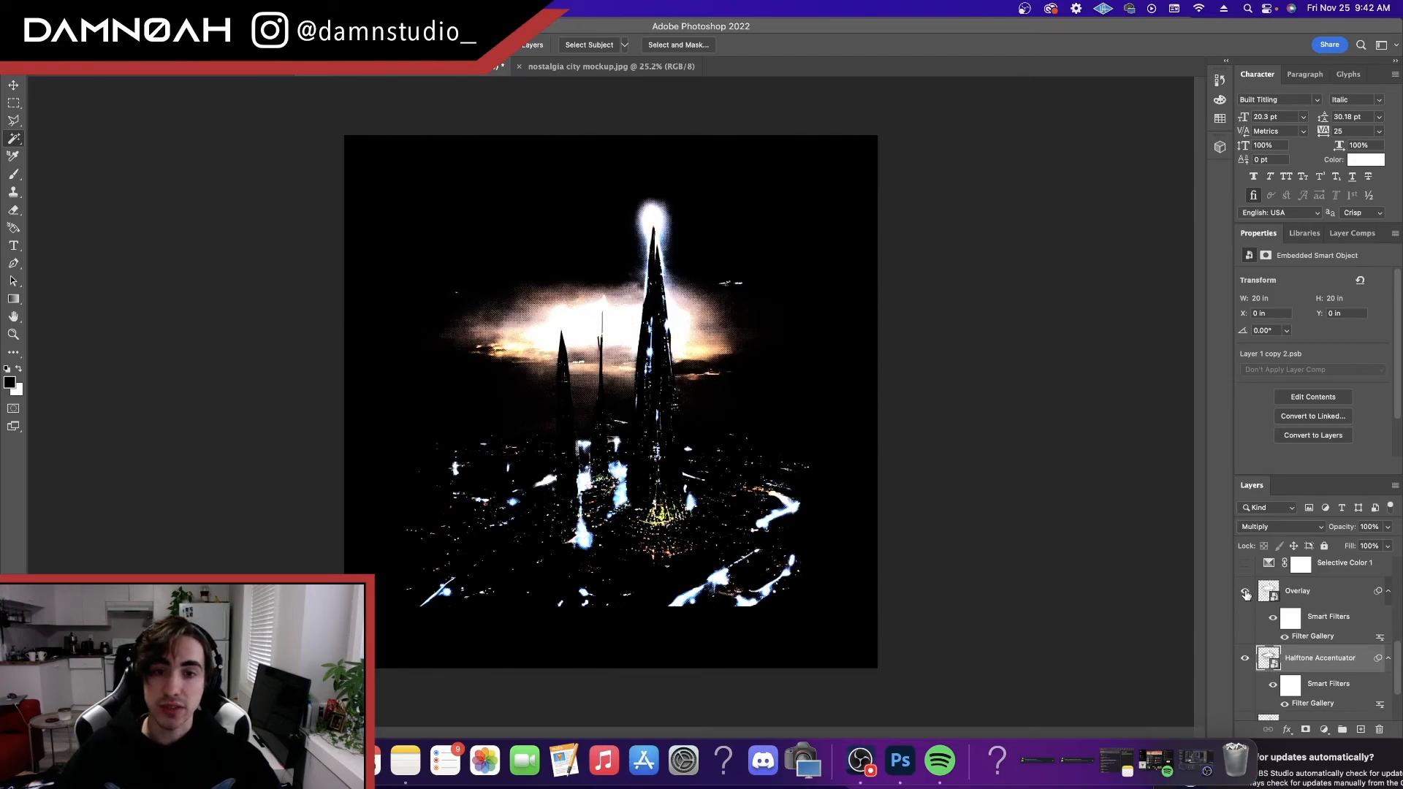
click(1301, 590)
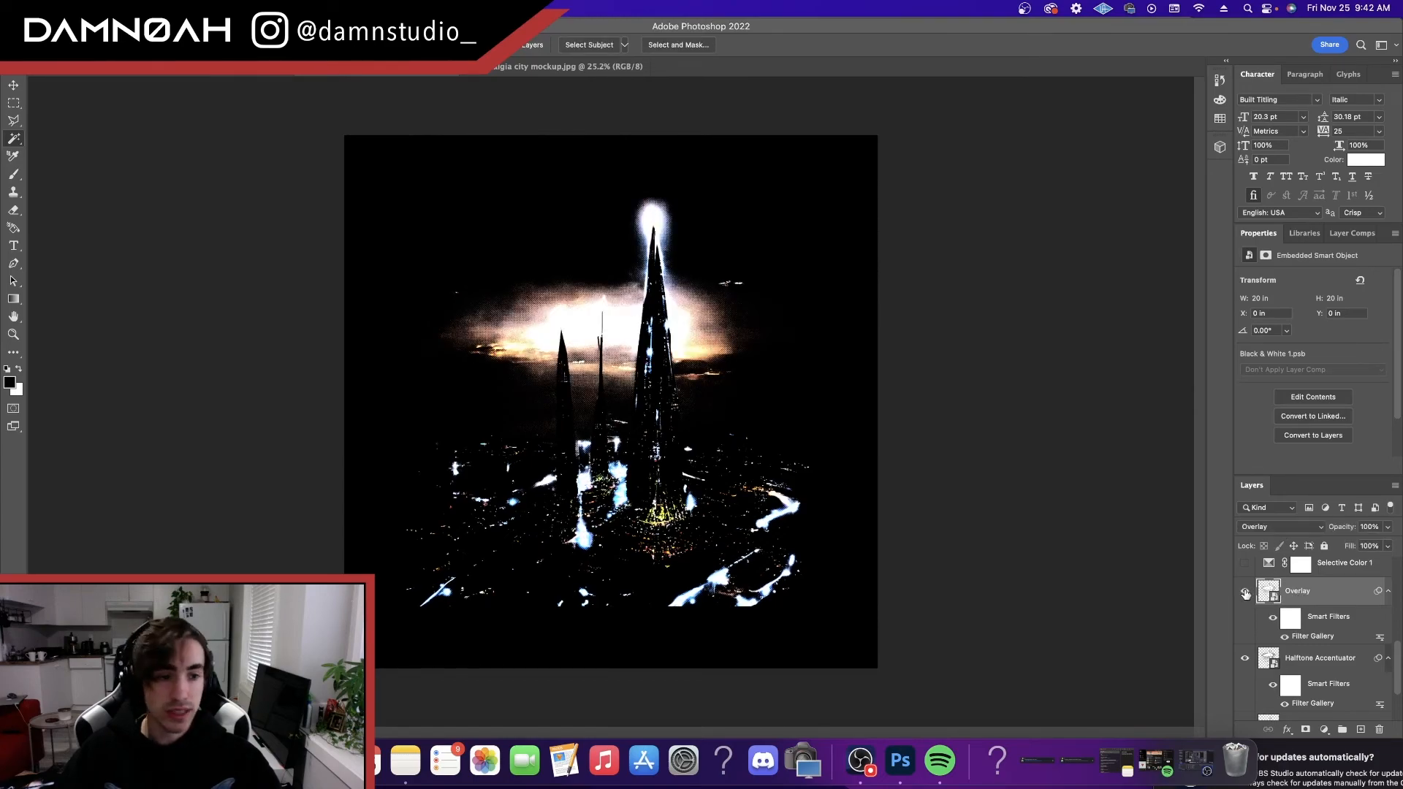
- Disable the Overlay layer's smart filters, compare the artwork with the layer shown and hidden, and re-enable the filters
click(1273, 620)
click(1246, 592)
click(1246, 592)
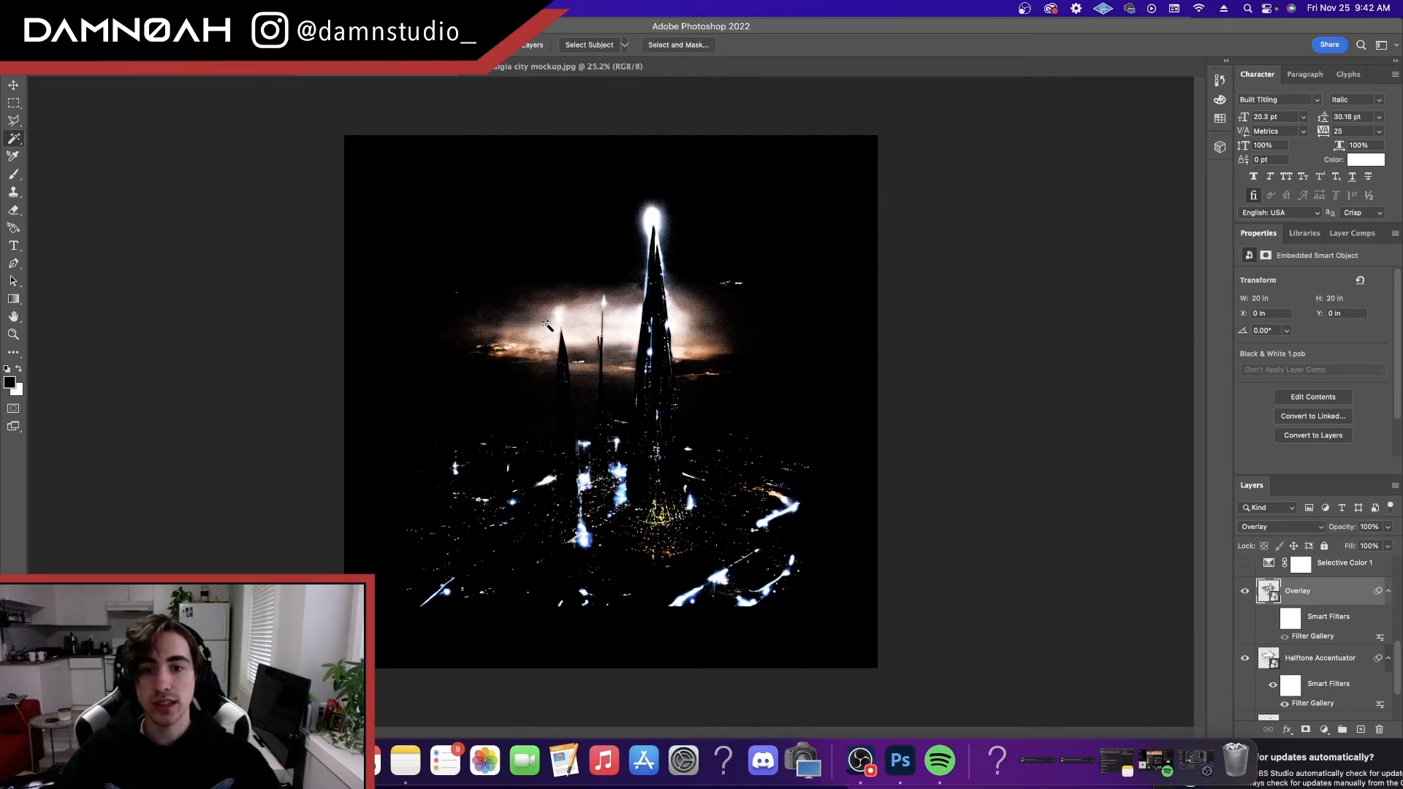
click(1246, 593)
click(1246, 593)
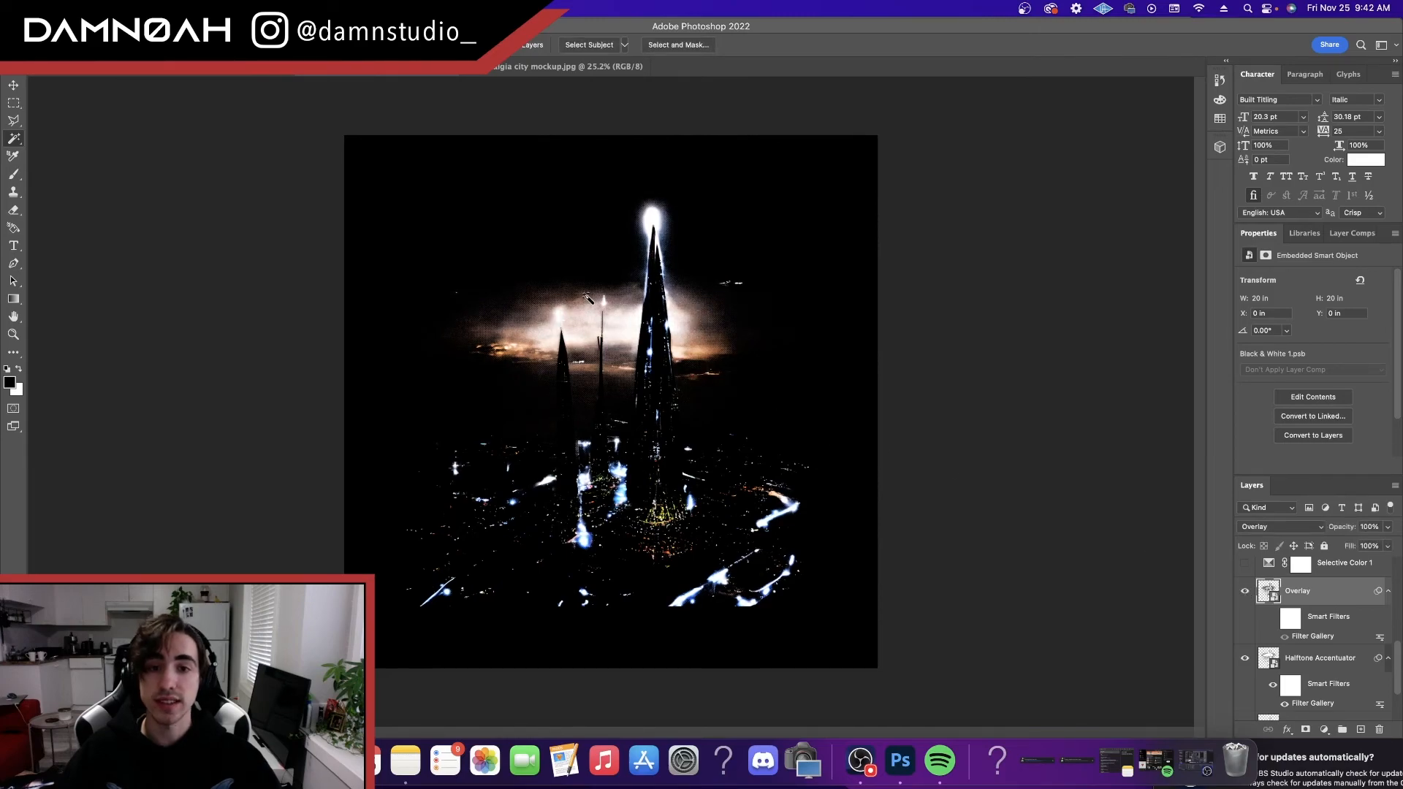
click(1273, 619)
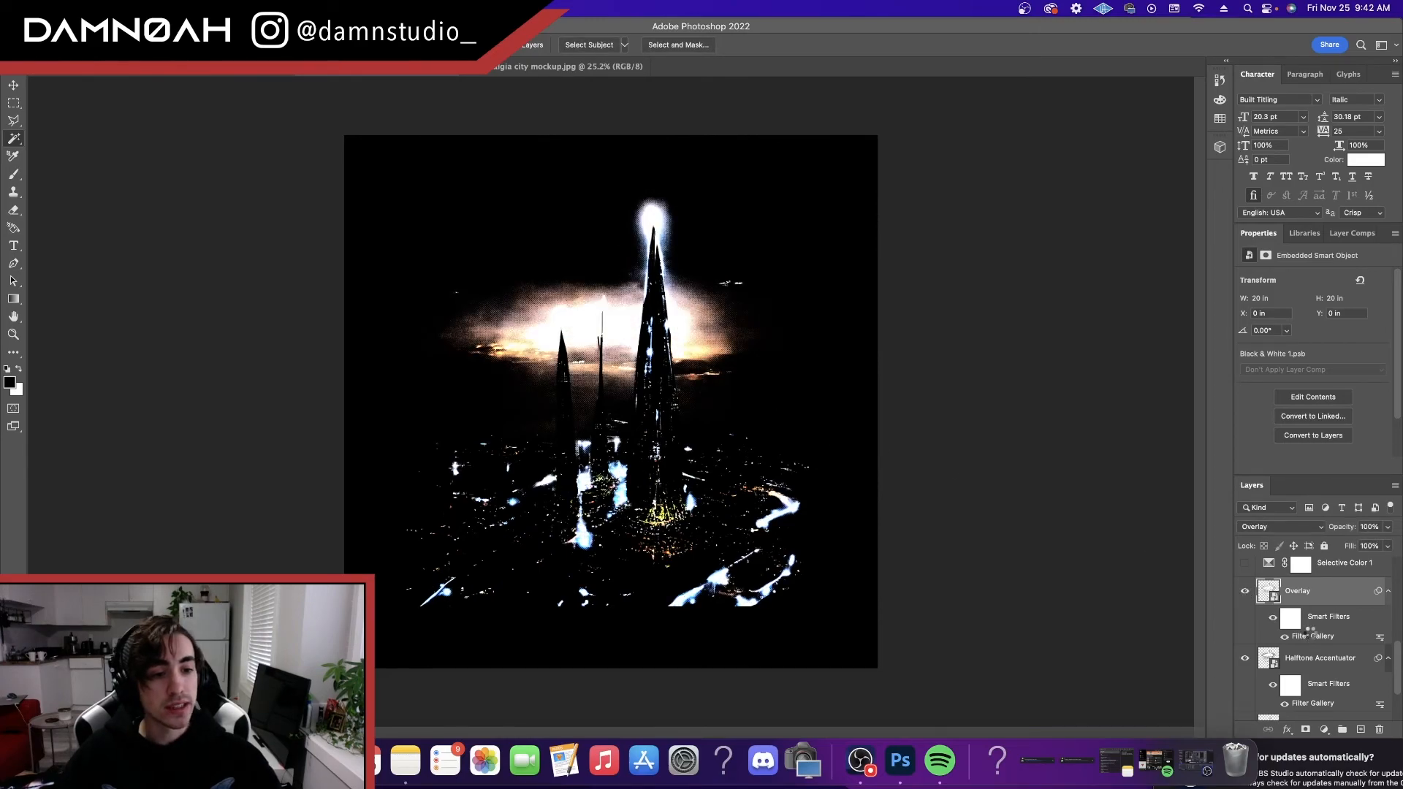
- Open the Overlay layer's Filter Gallery, hide Torn Edges, and examine the Halftone Pattern dots around the main tower
double_click(1311, 635)
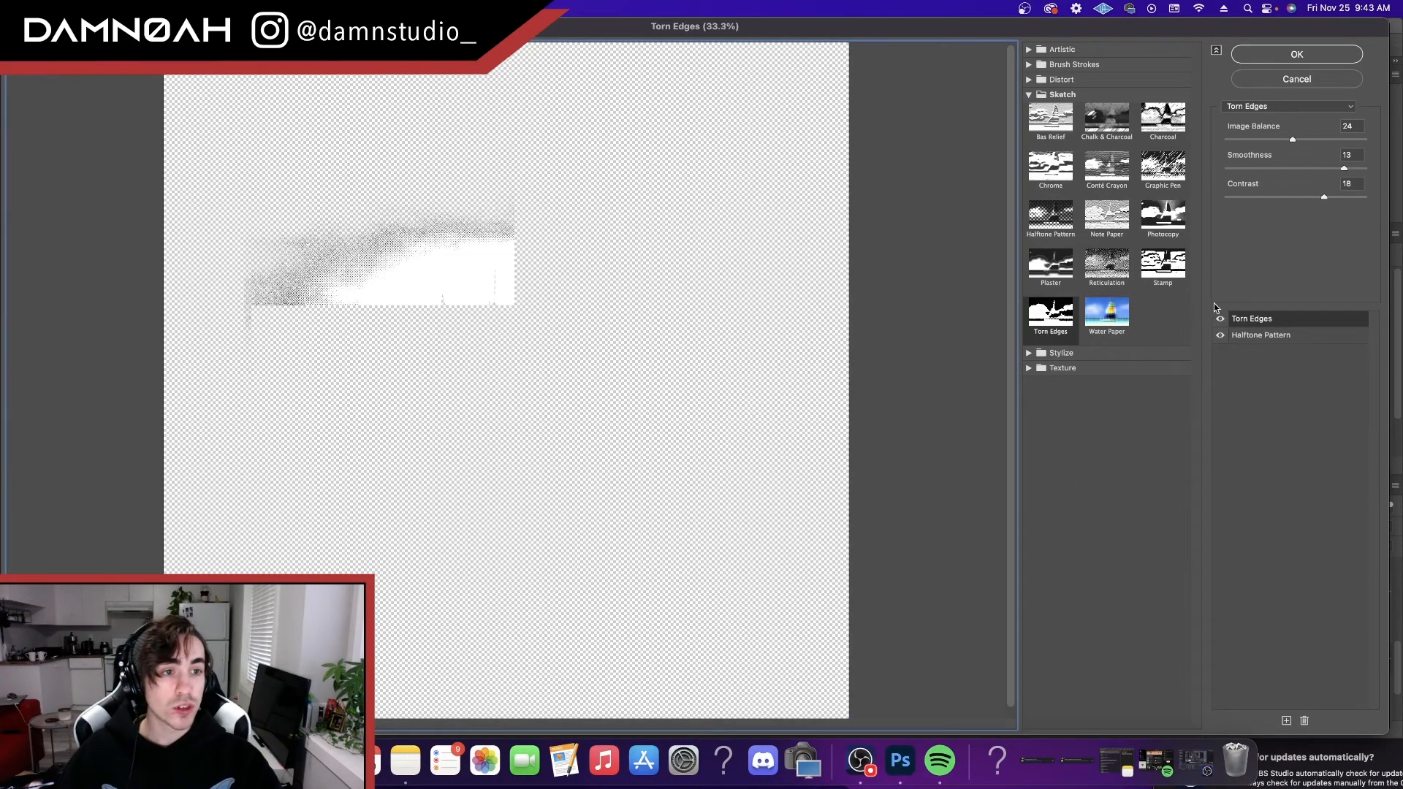
click(1220, 318)
click(1243, 334)
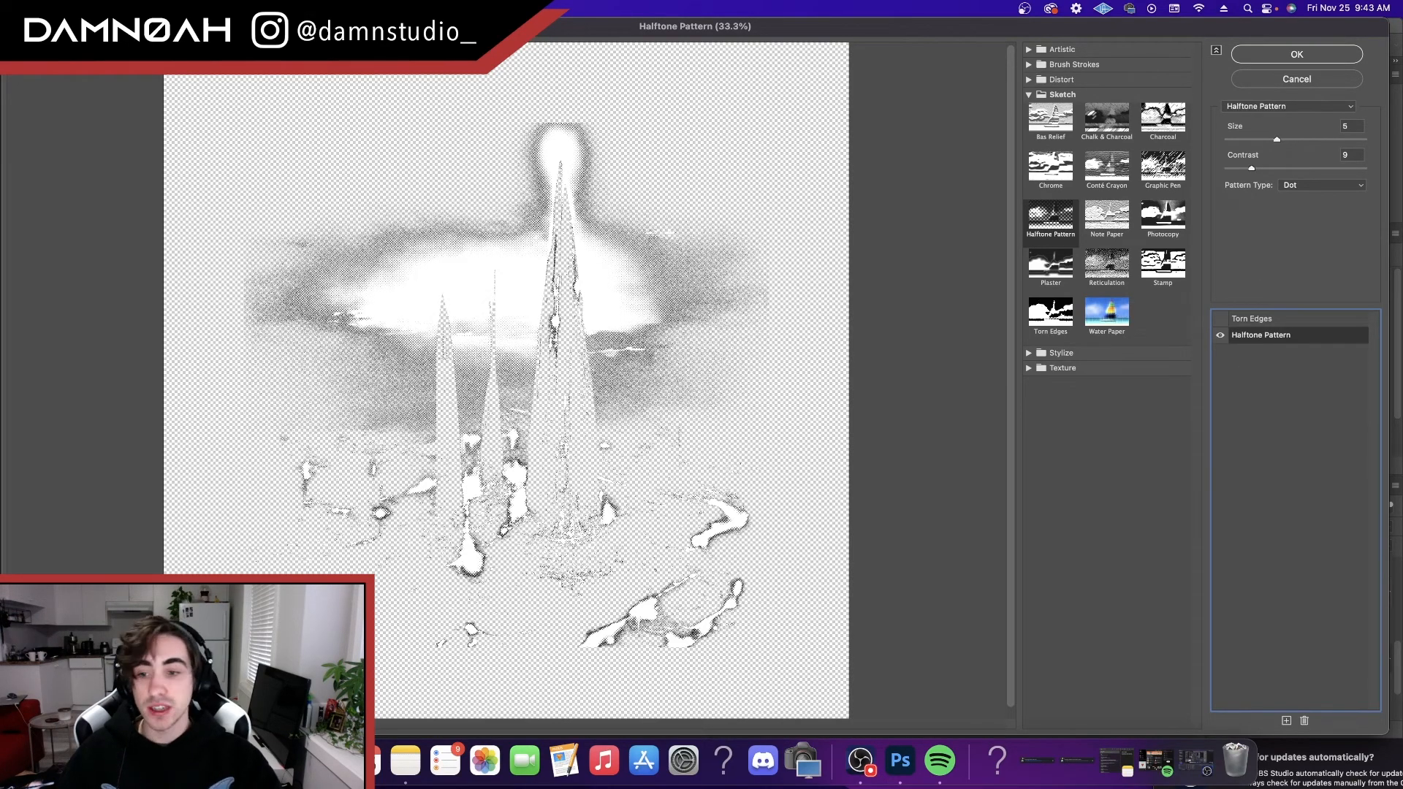
drag(1276, 139, 1295, 142)
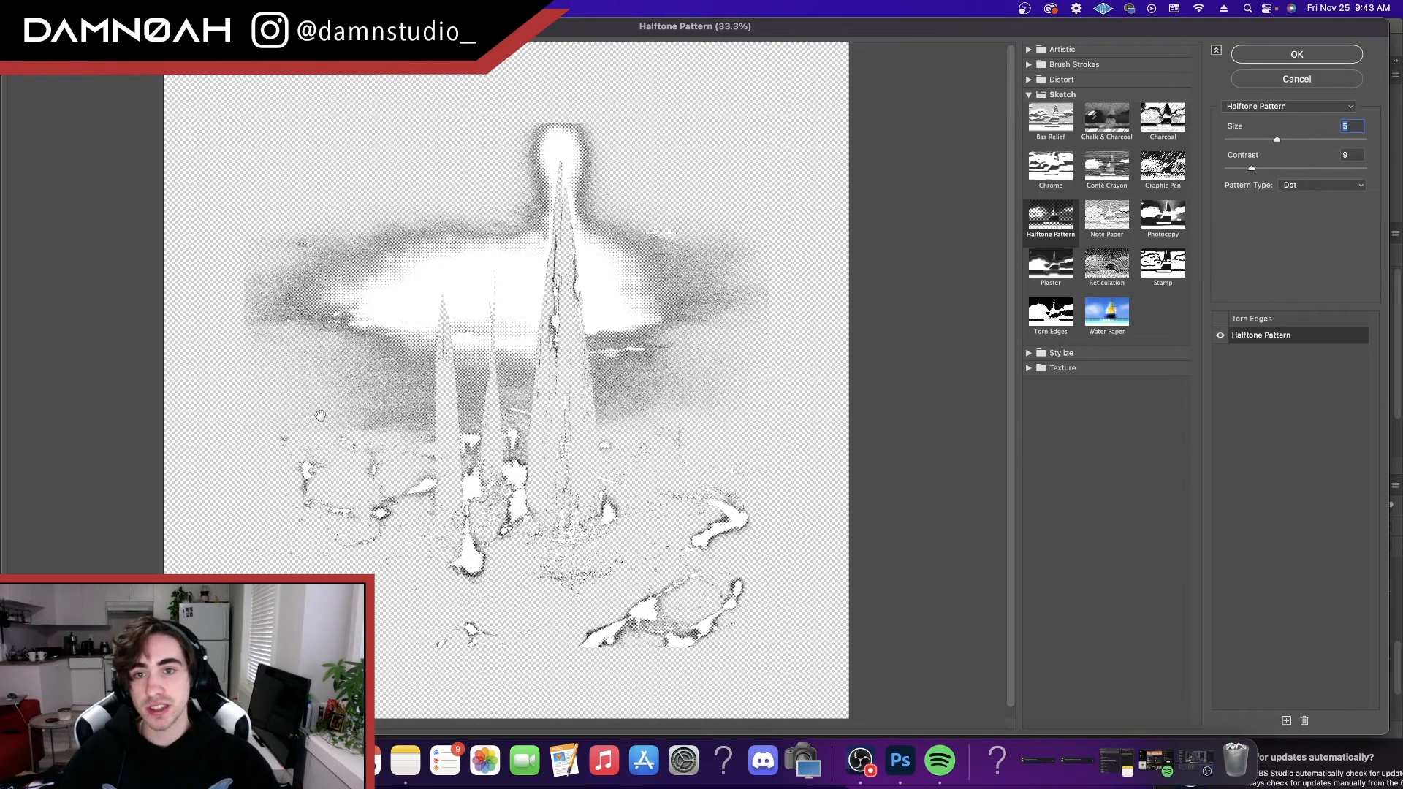
key(super+plus)
key(super+plus)
key(super+plus)
scroll(423, 399, up, 8)
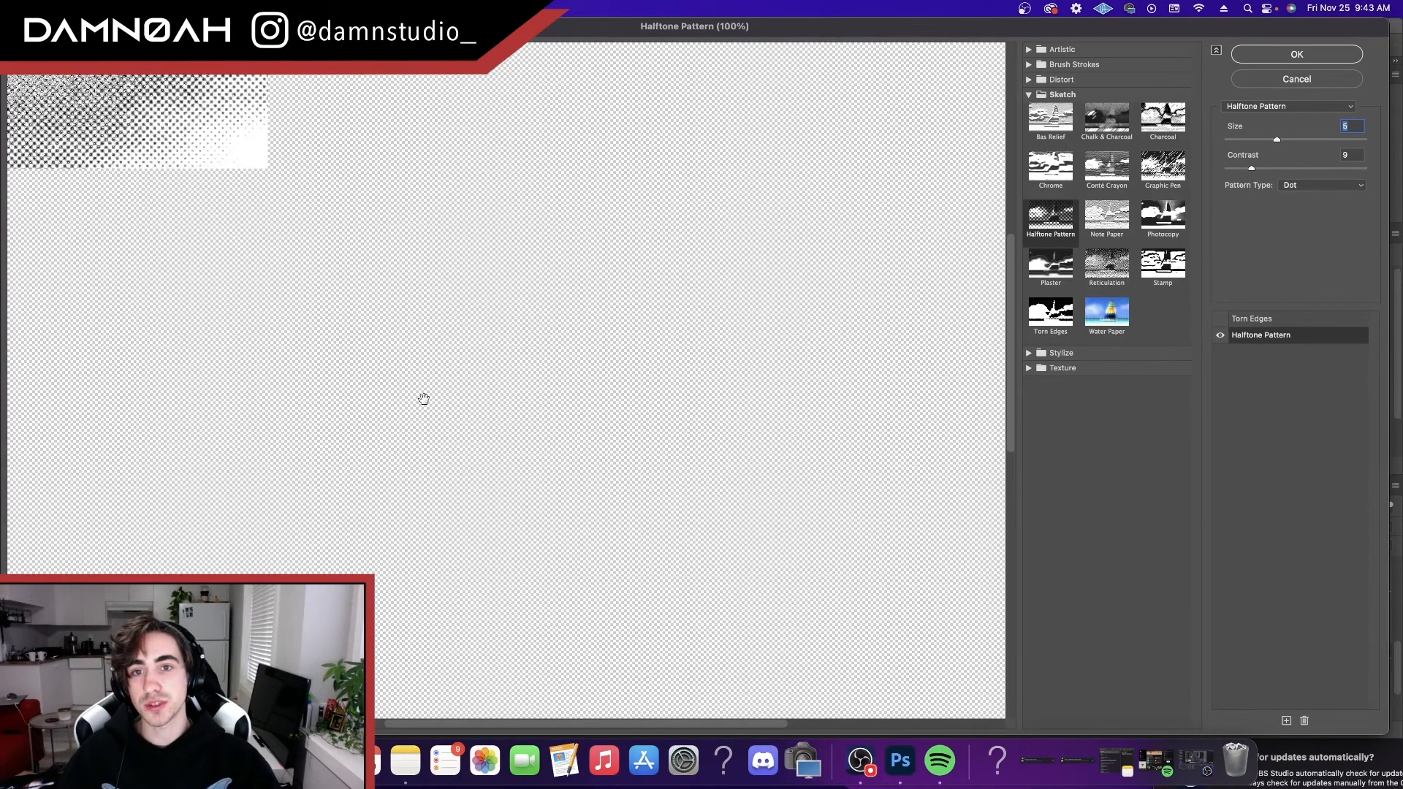
scroll(415, 399, down, 1)
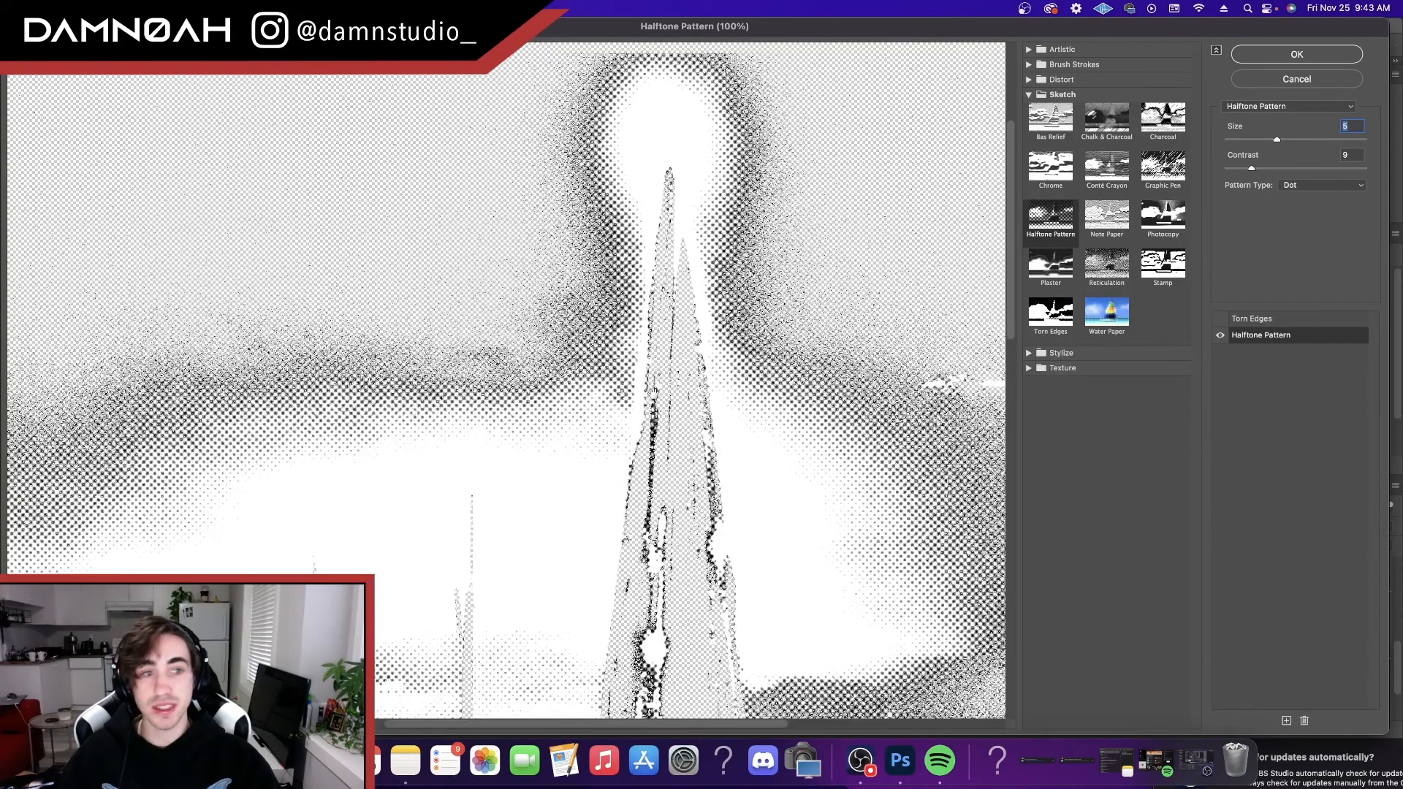
- Turn Torn Edges back on, select it, and compare the halftone dots with and without it up close
click(1220, 320)
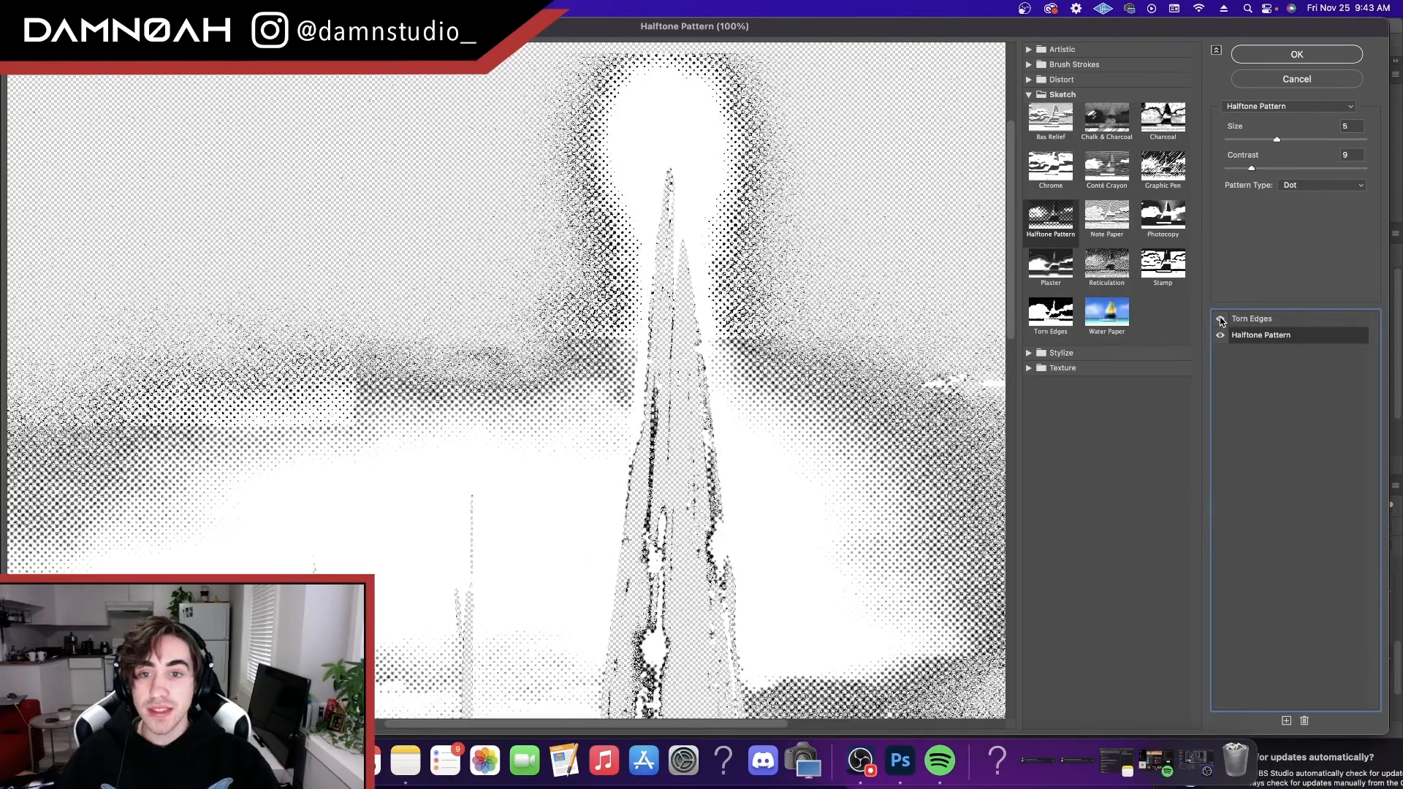
click(1272, 322)
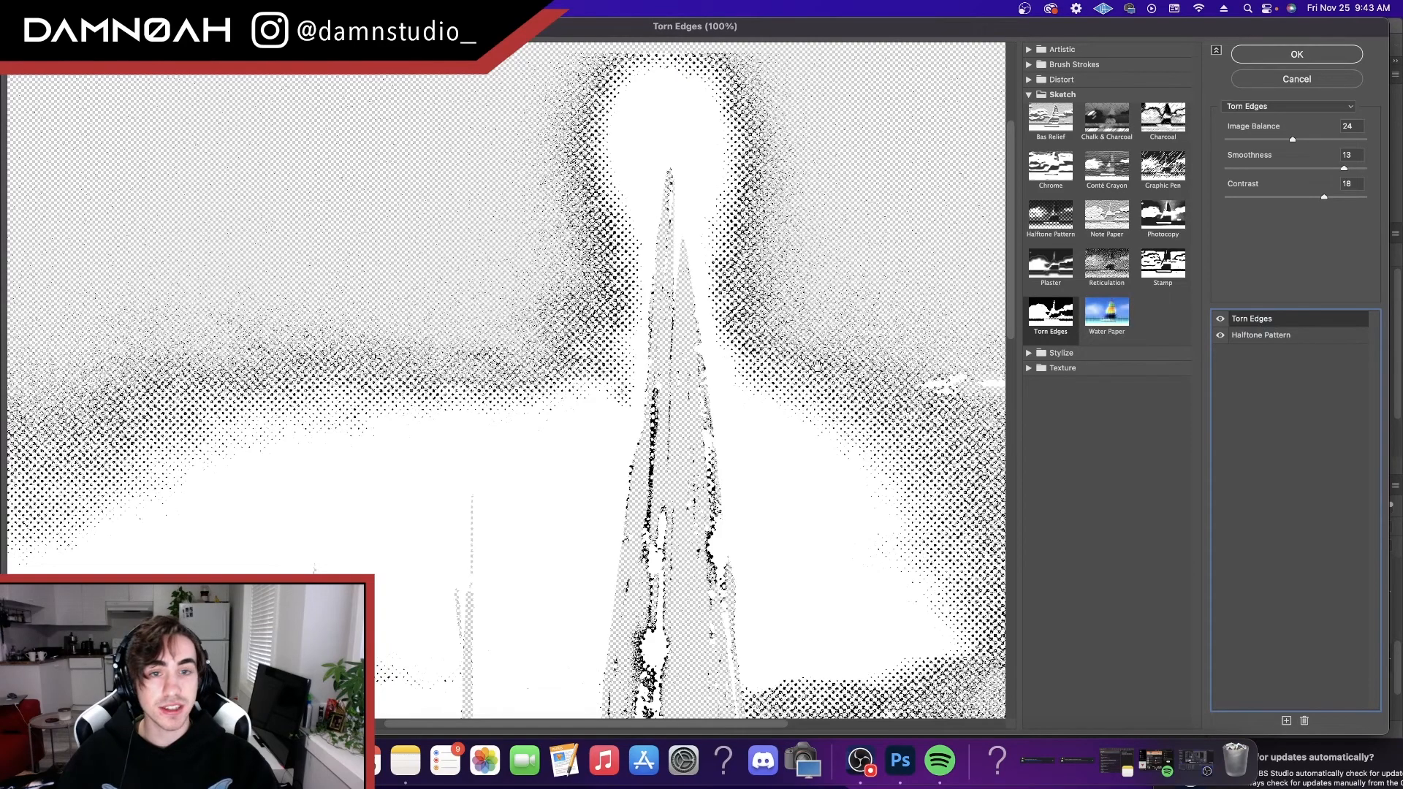
key(super+plus)
key(super+plus)
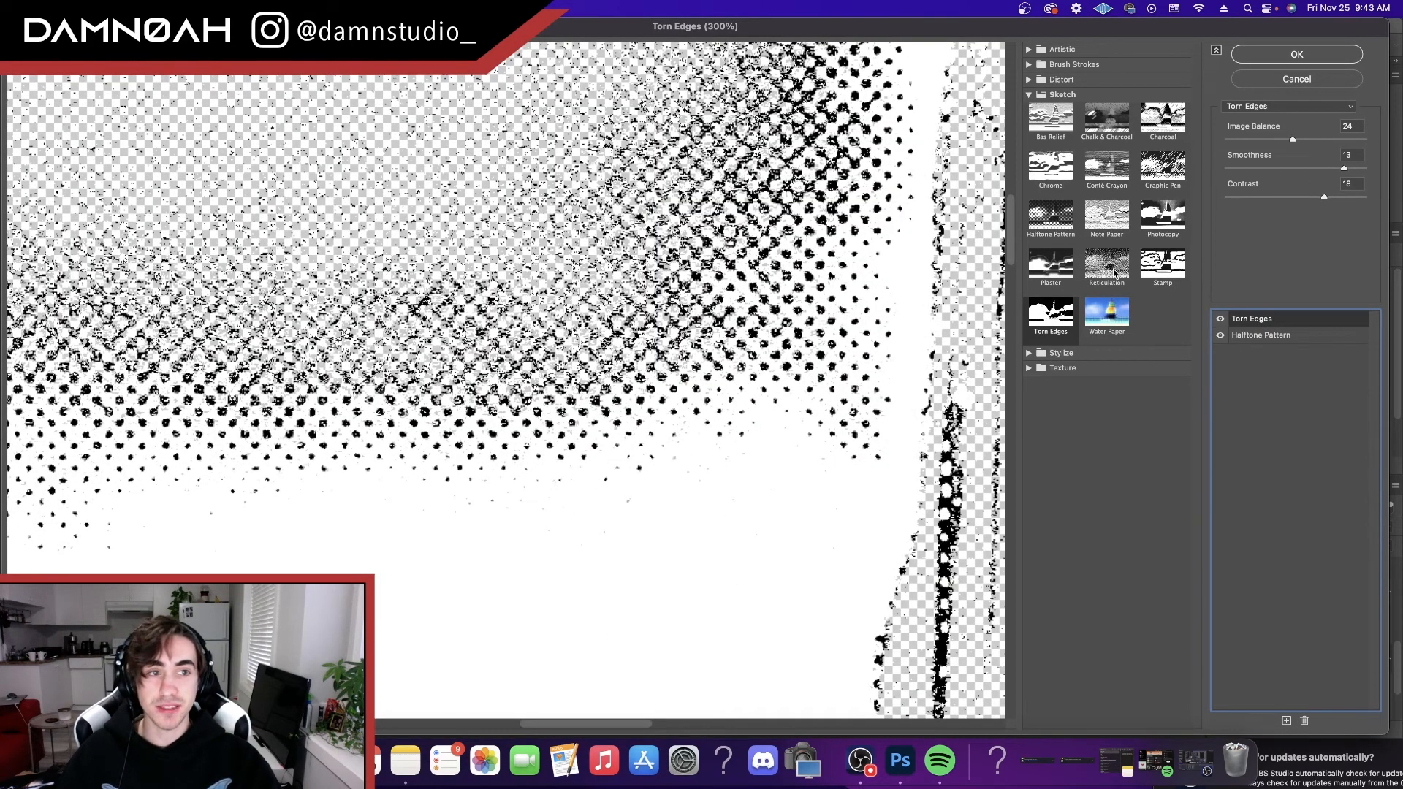
click(1221, 319)
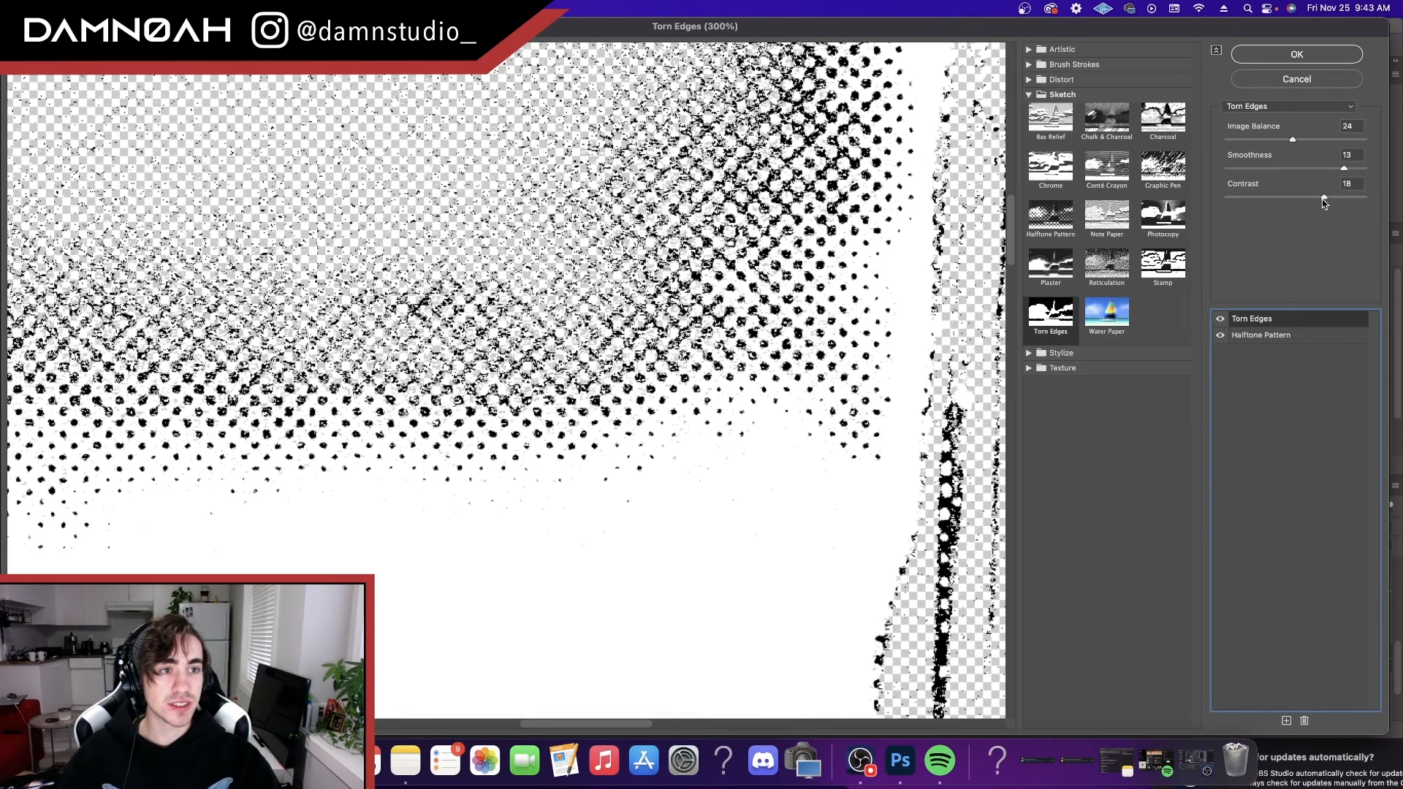
- Try a higher Image Balance for Torn Edges, undo it, and apply the Filter Gallery to the Overlay layer
drag(1296, 142, 1341, 141)
key(super+z)
key(Return)
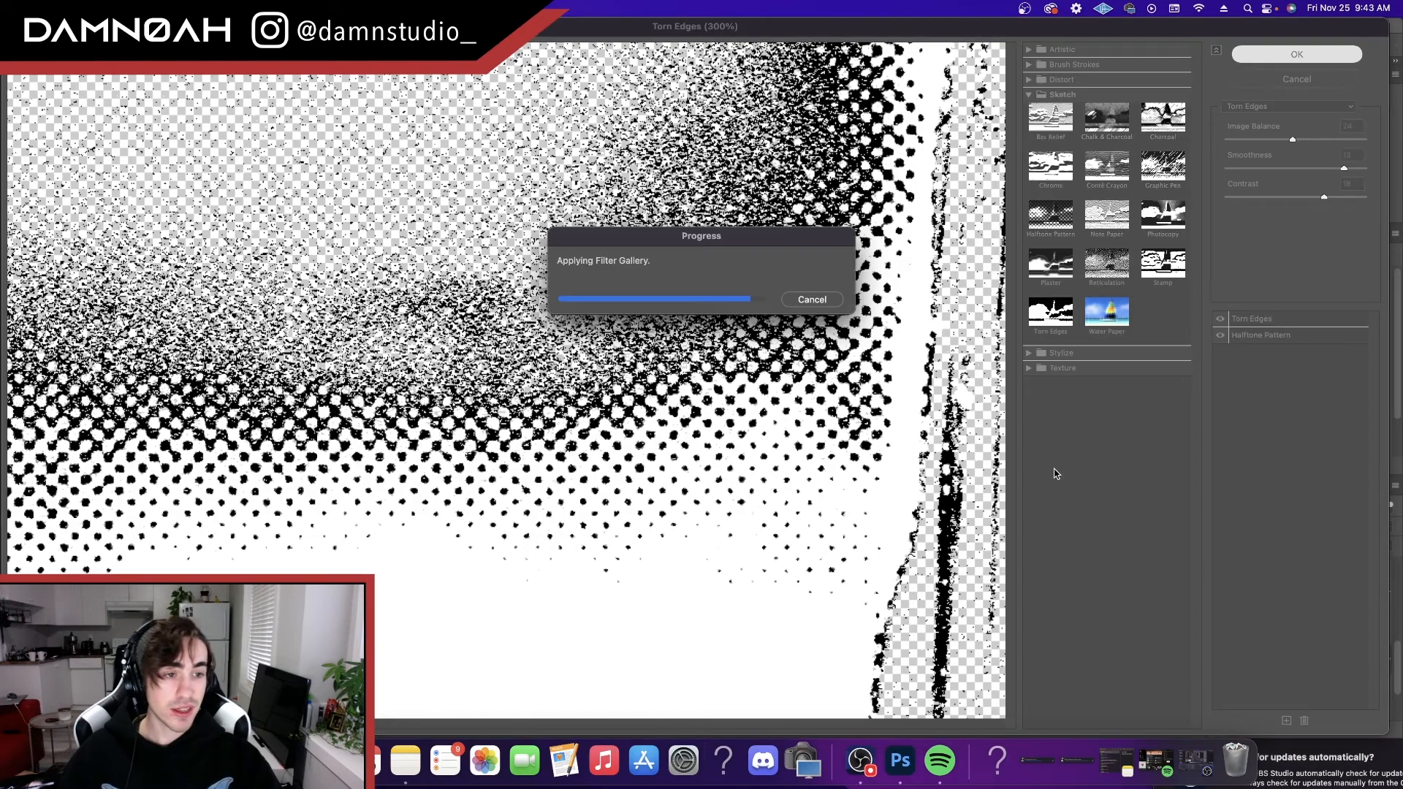
- Compare Base Design alone against the Halftone Accentuator and Overlay layers, leaving both visible and Overlay active
scroll(1341, 592, down, 1)
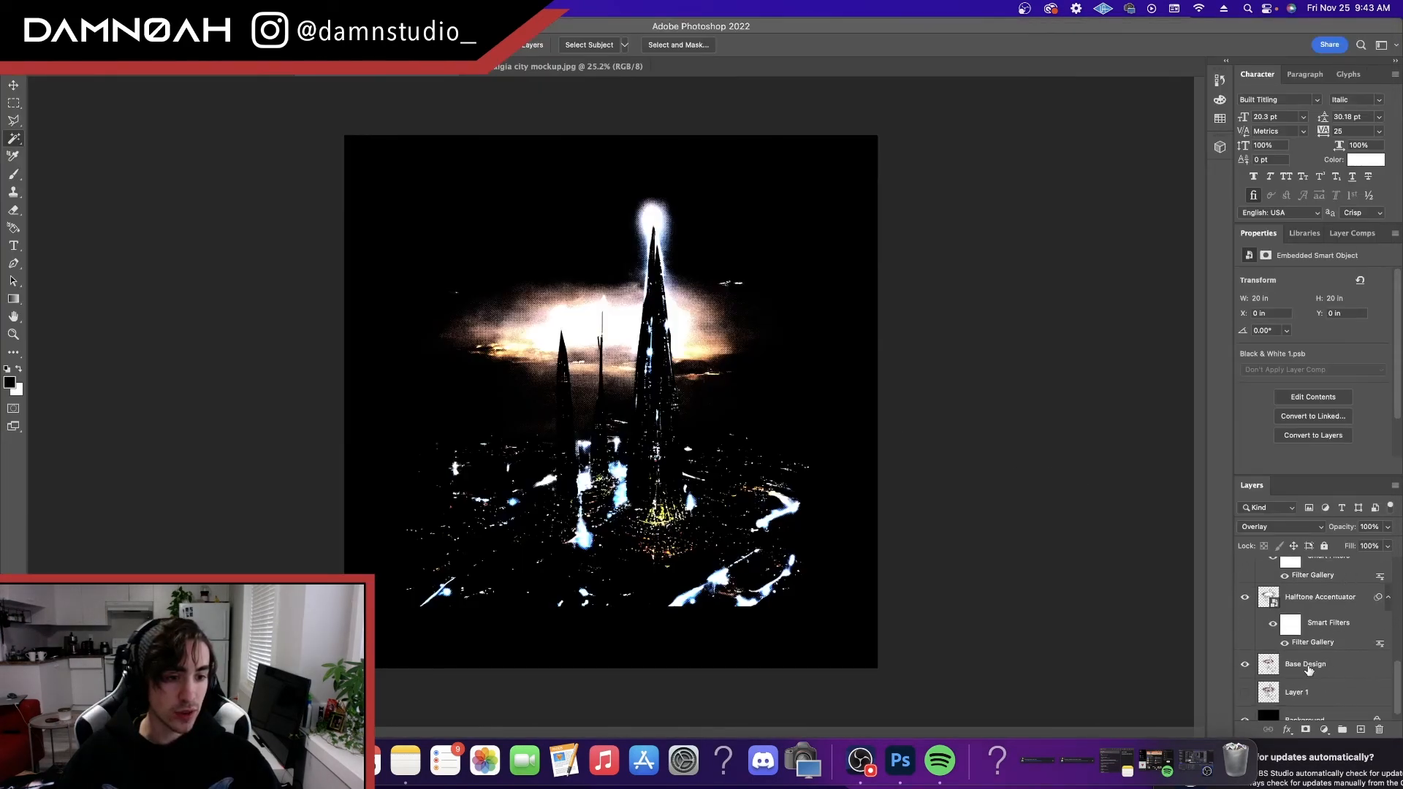
scroll(1317, 659, up, 3)
click(1245, 599)
scroll(1246, 613, down, 3)
click(1247, 614)
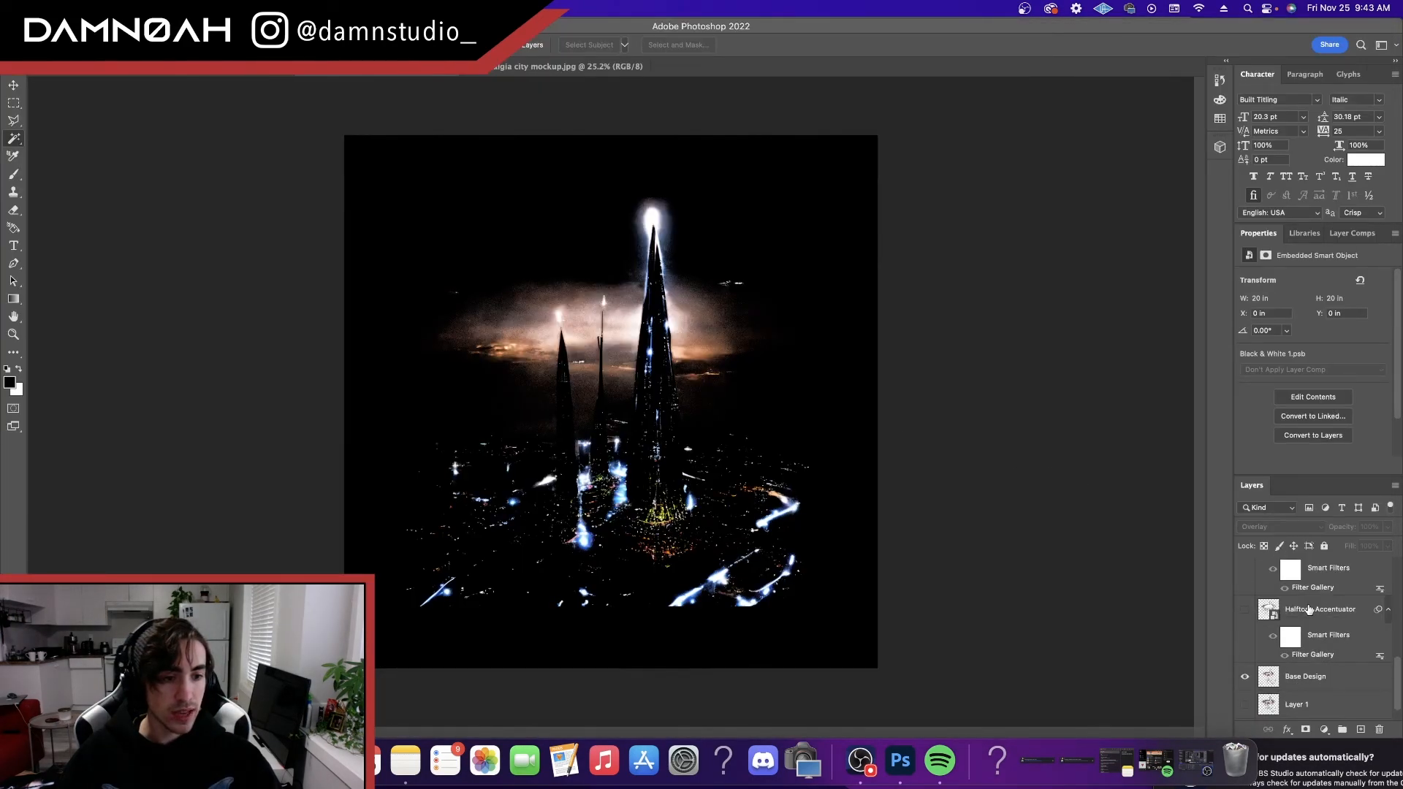
click(1307, 608)
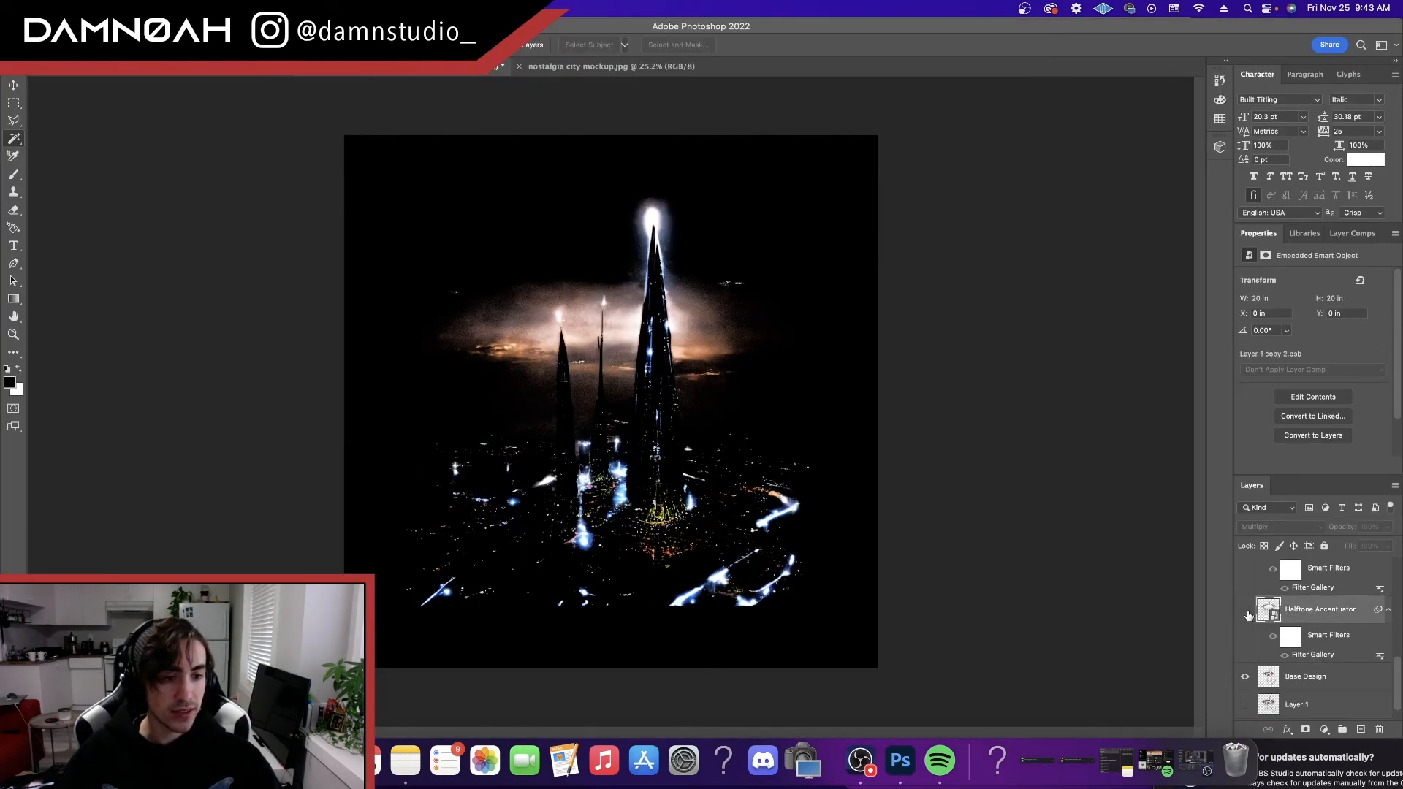
click(1245, 610)
scroll(1317, 622, up, 2)
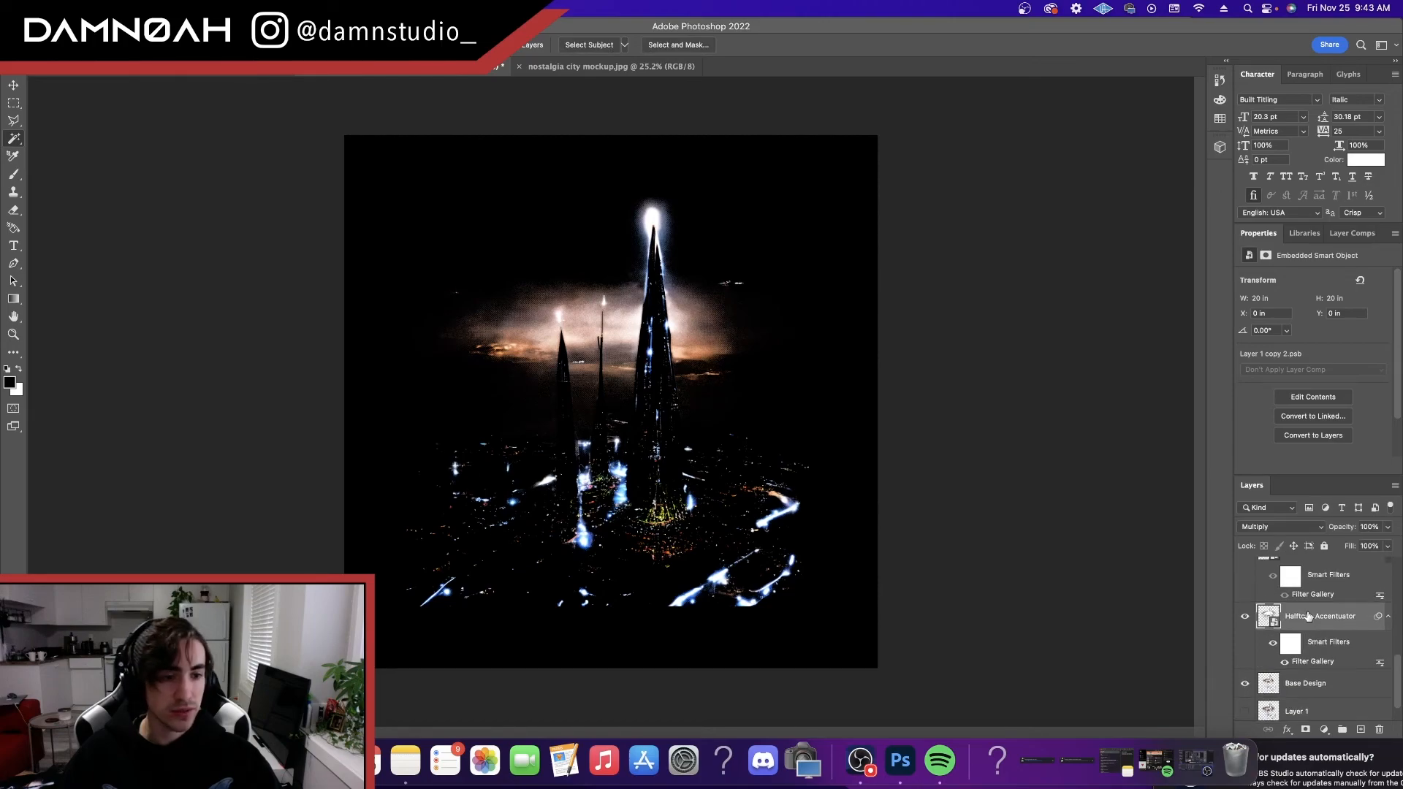
click(1304, 581)
click(1245, 582)
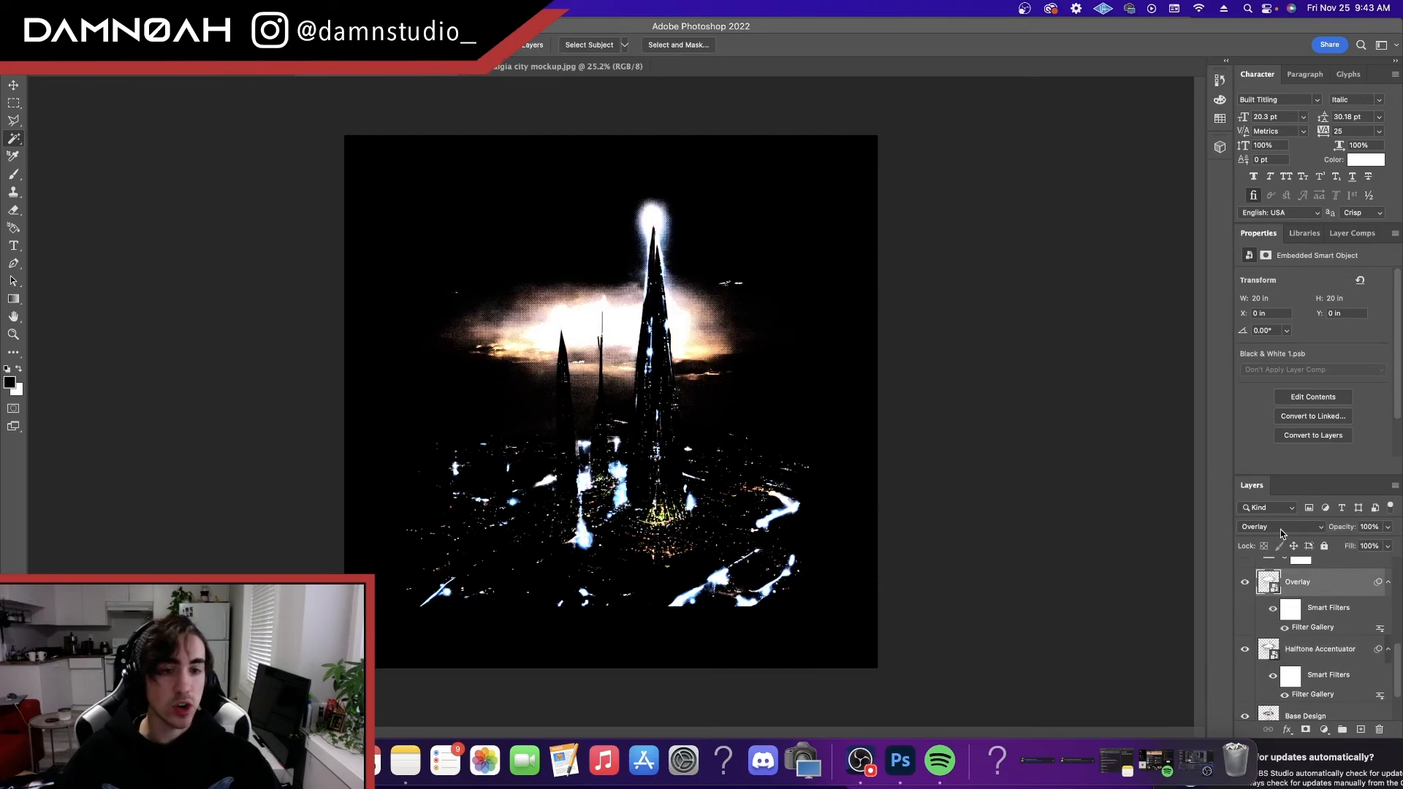
- Show and select the Selective Color 1 adjustment layer above Overlay
scroll(1311, 600, up, 1)
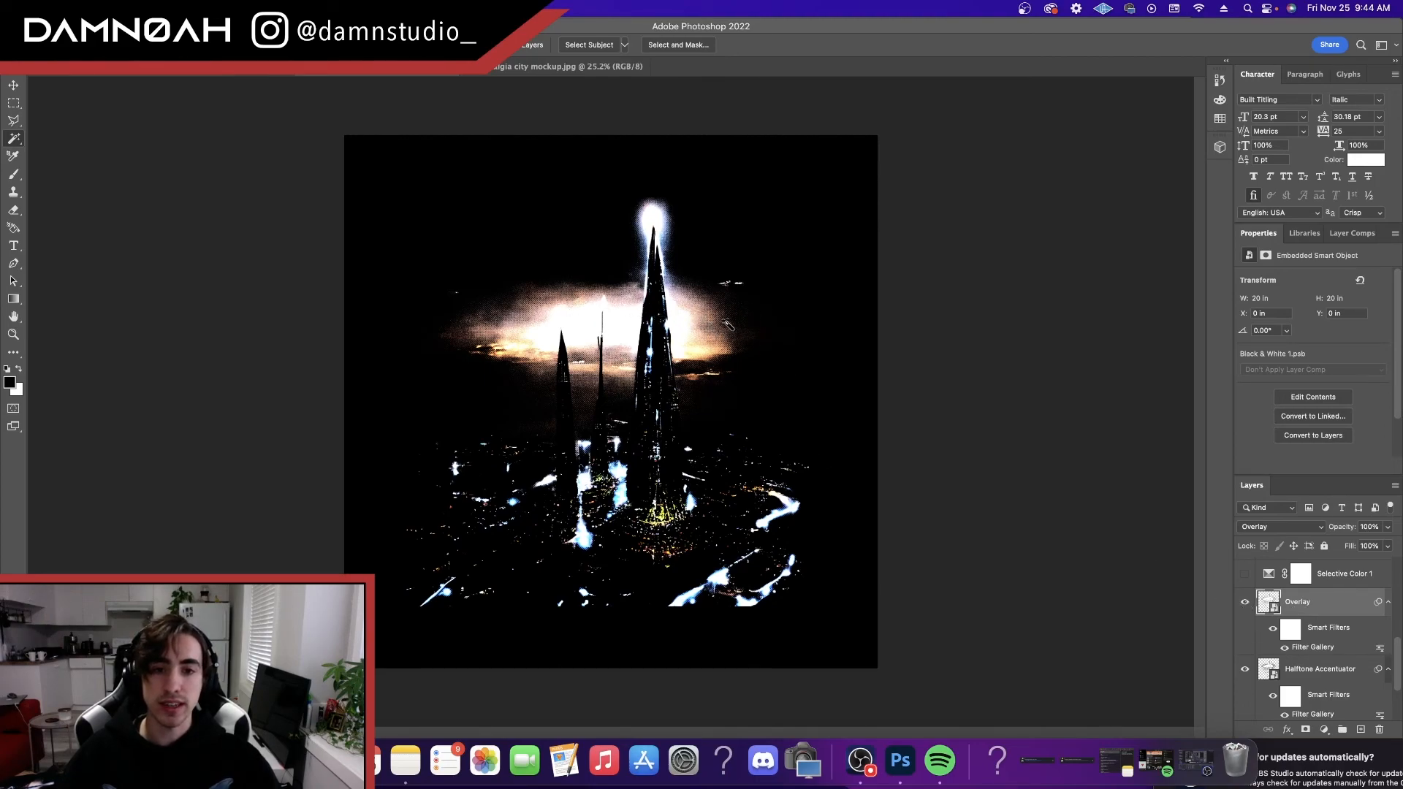
scroll(1309, 611, up, 1)
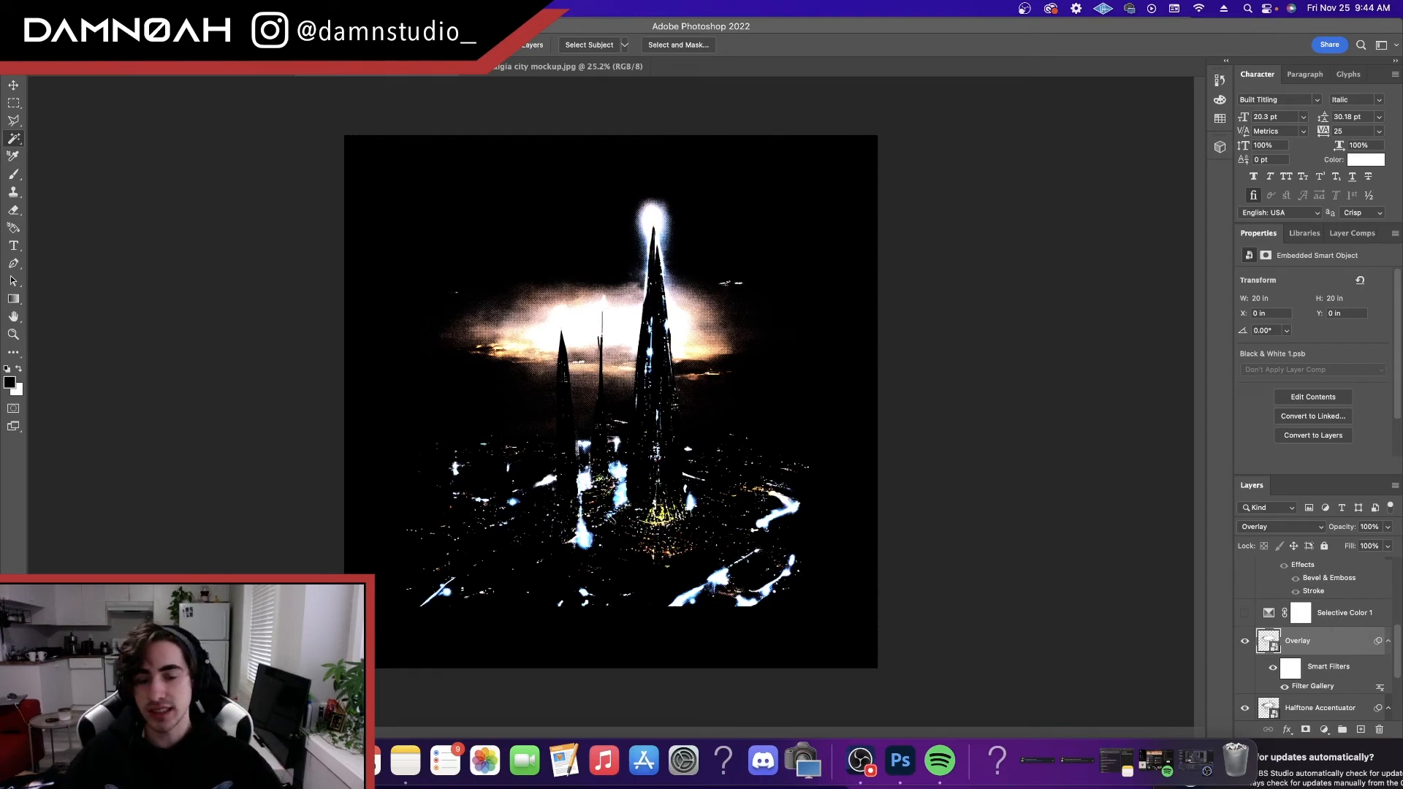
click(1253, 618)
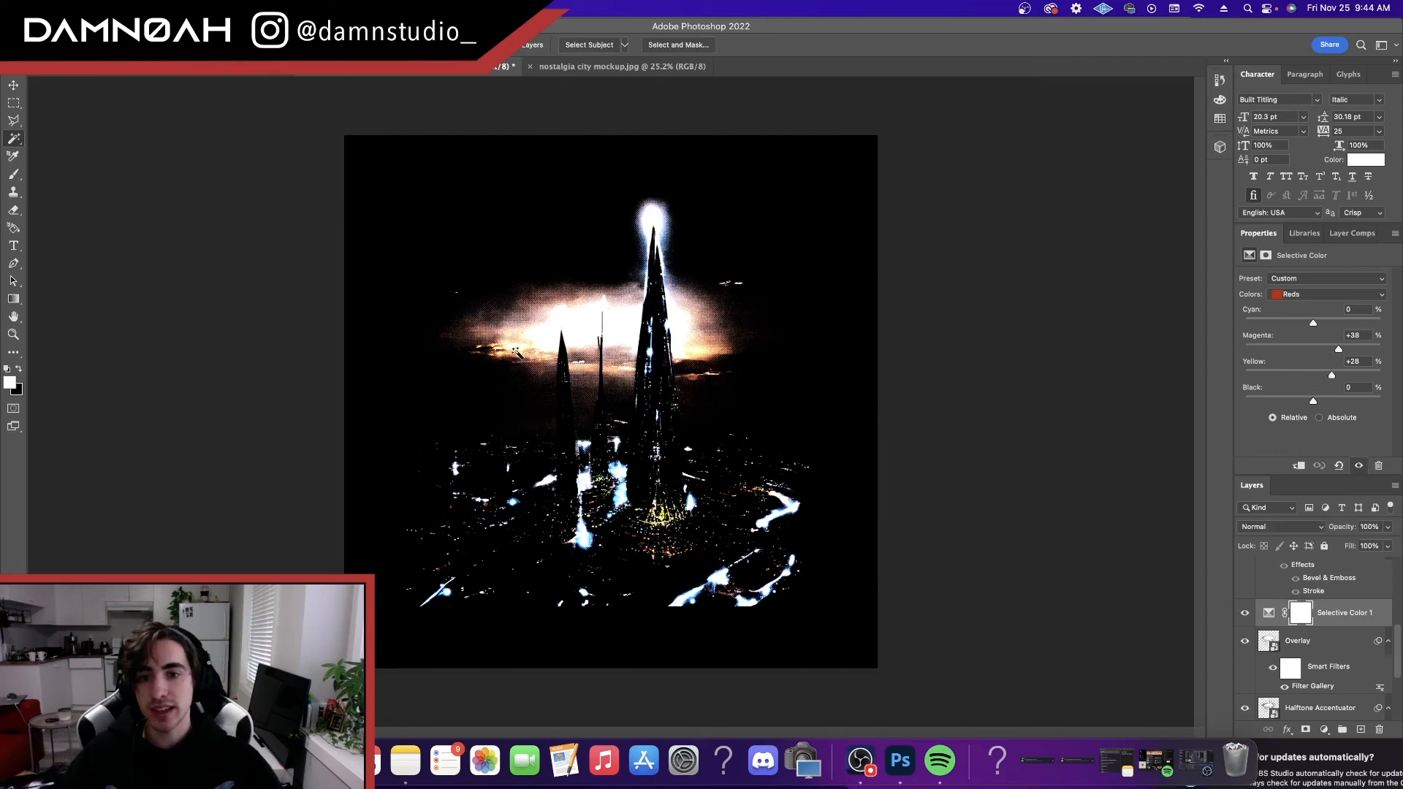
- Show the TEXT group and select the Base Text layer inside it
scroll(1282, 638, up, 5)
scroll(1282, 638, up, 2)
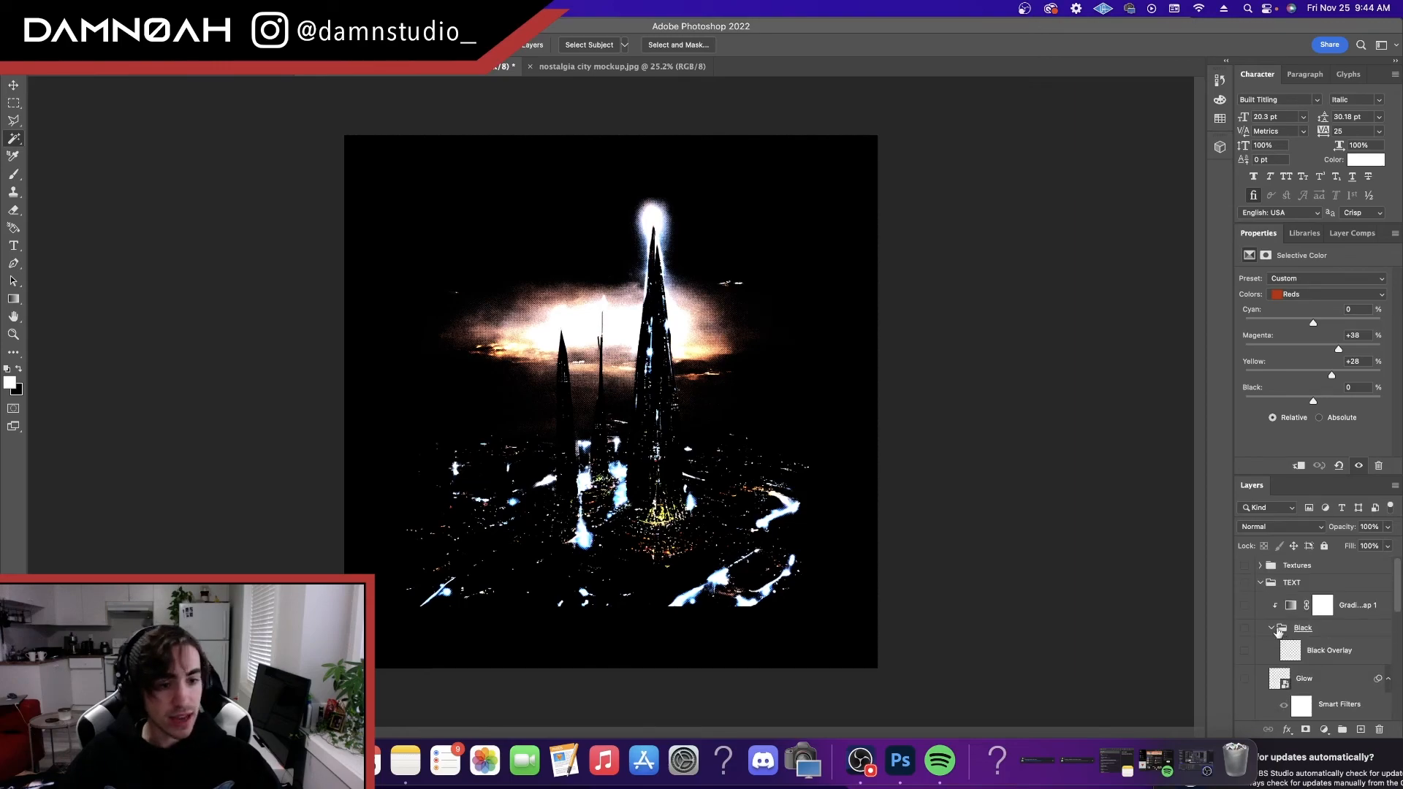
click(1243, 584)
scroll(1308, 621, down, 3)
click(1313, 611)
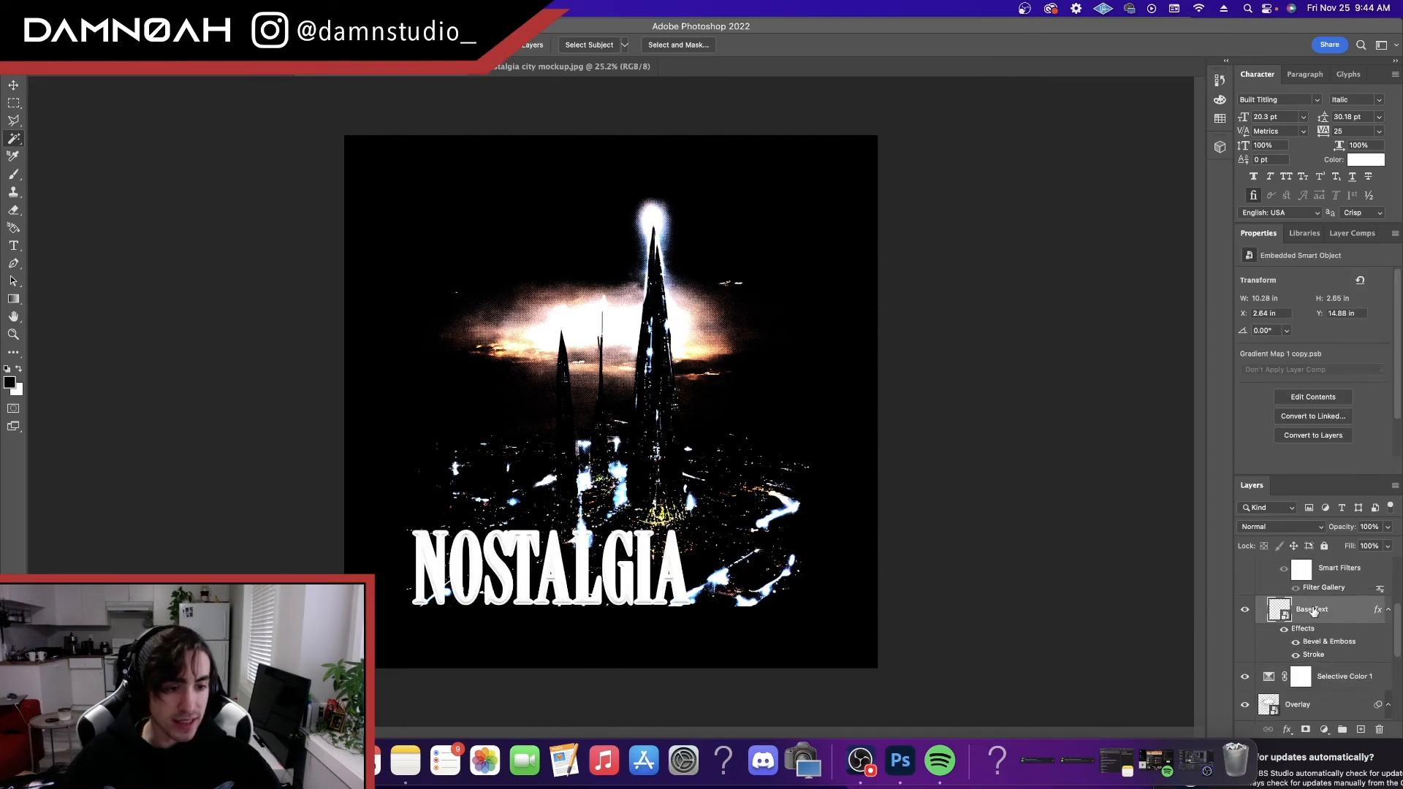
- Compare the NOSTALGIA lettering with and without its Stroke effect up close, and check the Stroke settings
click(1297, 655)
key(z)
drag(537, 545, 632, 431)
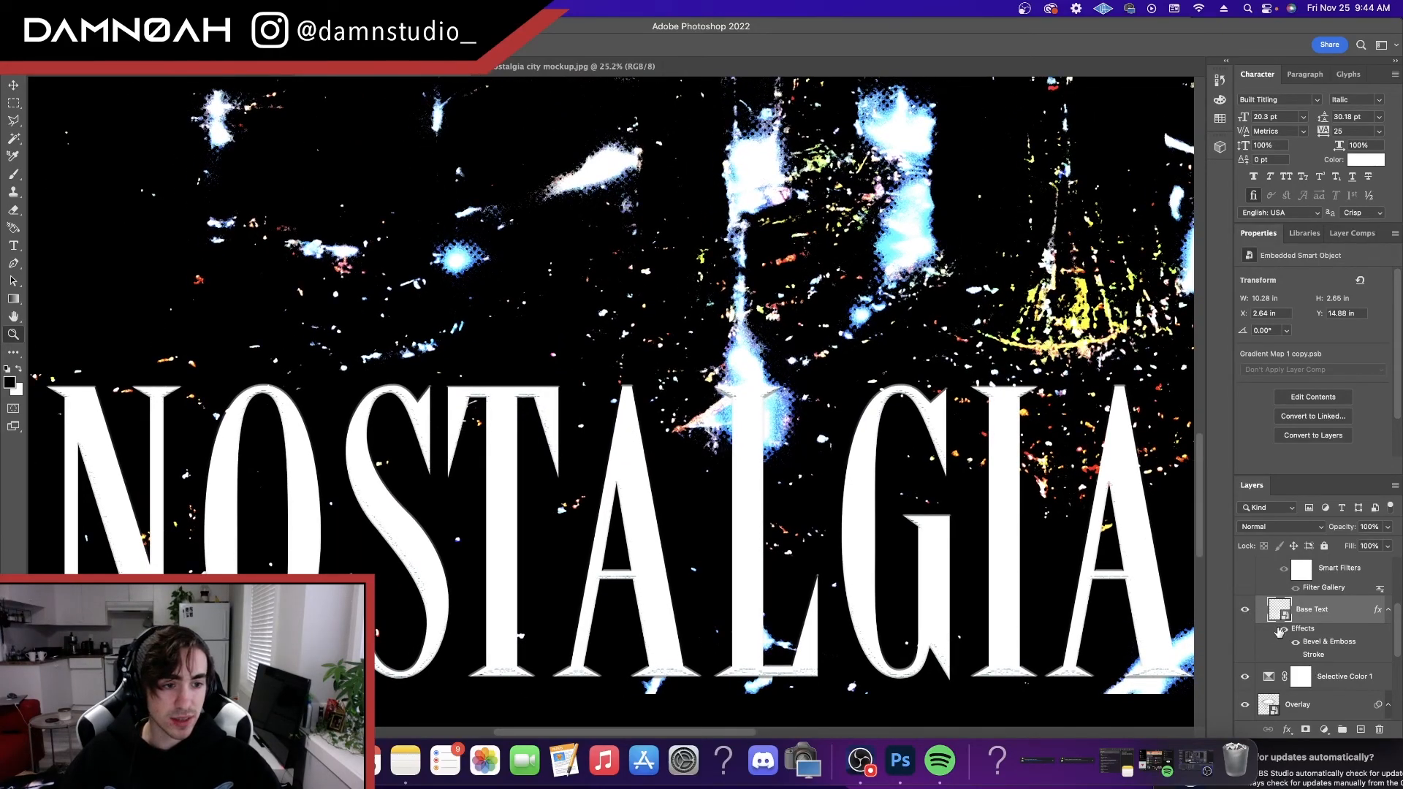
click(1296, 655)
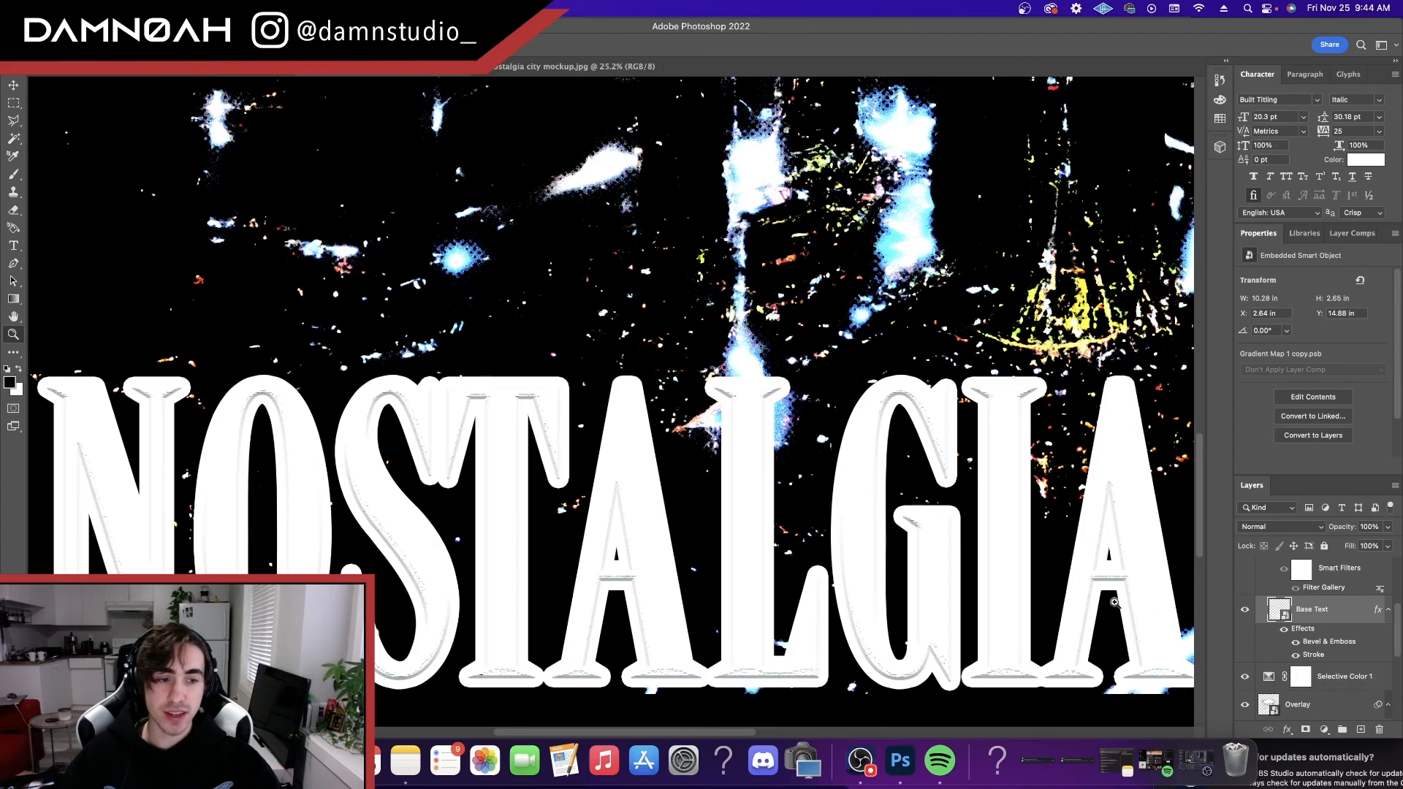
mouse_move(945, 489)
mouse_down()
mouse_move(888, 490)
mouse_move(954, 491)
mouse_up()
double_click(1313, 654)
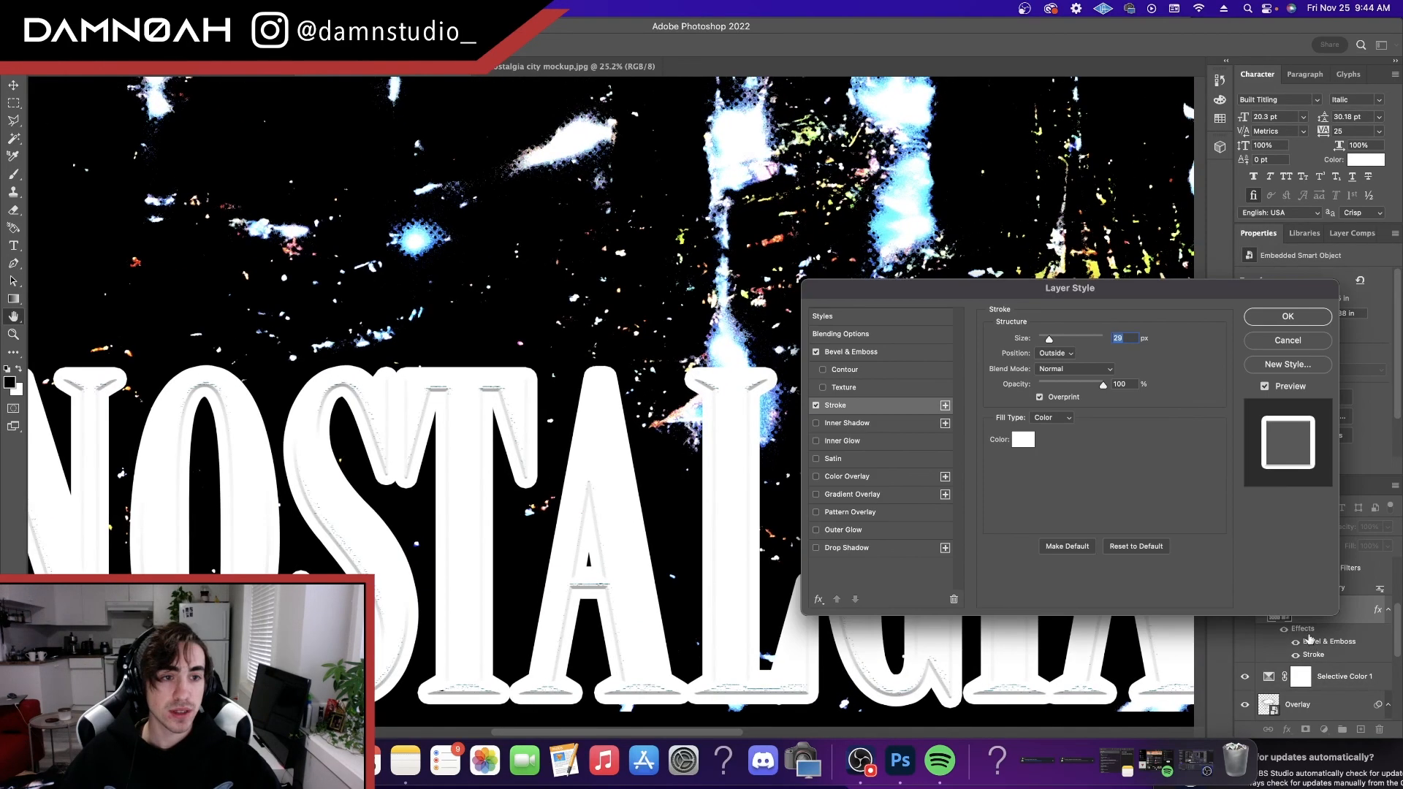
click(1305, 319)
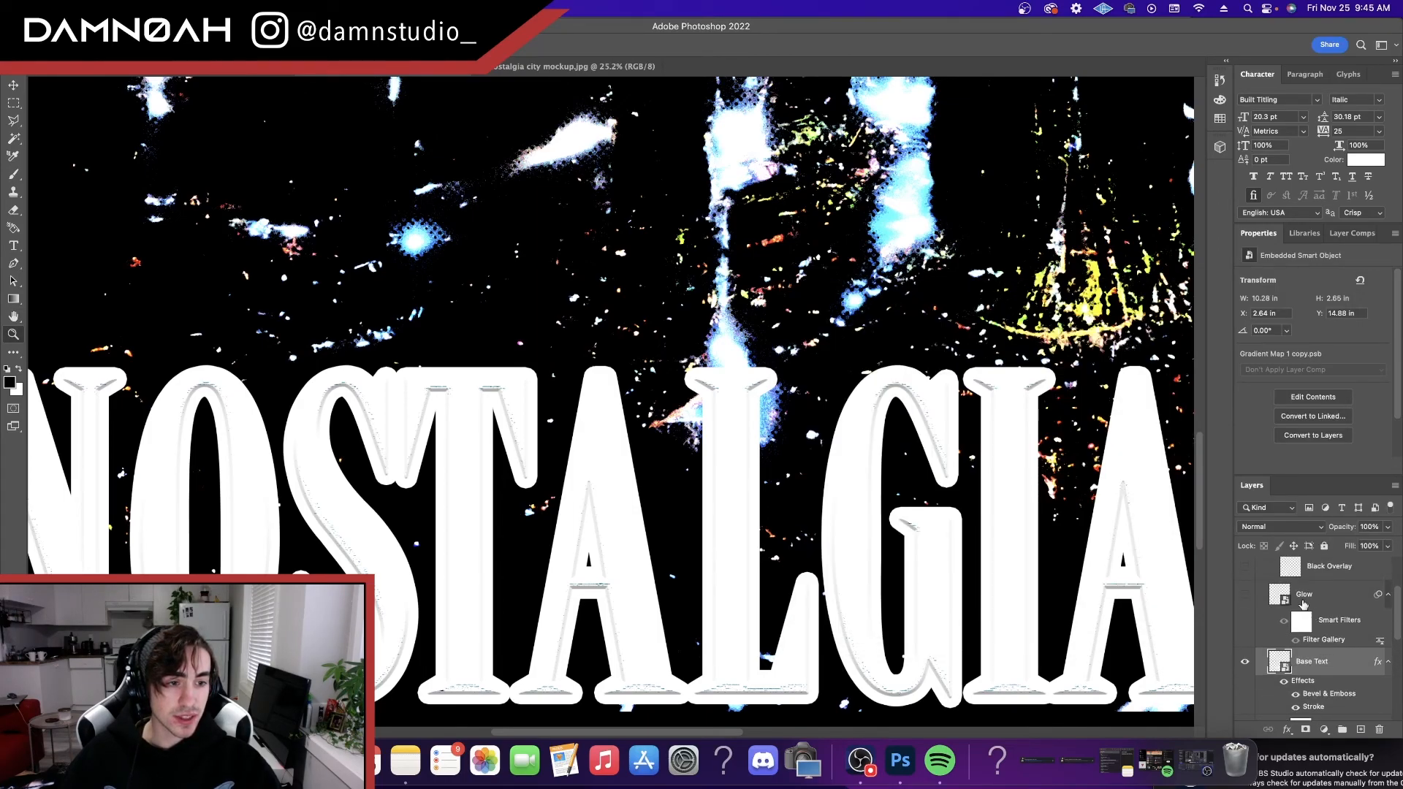
- Select and show the Glow layer above Base Text, and open its Filter Gallery smart filter
click(1304, 603)
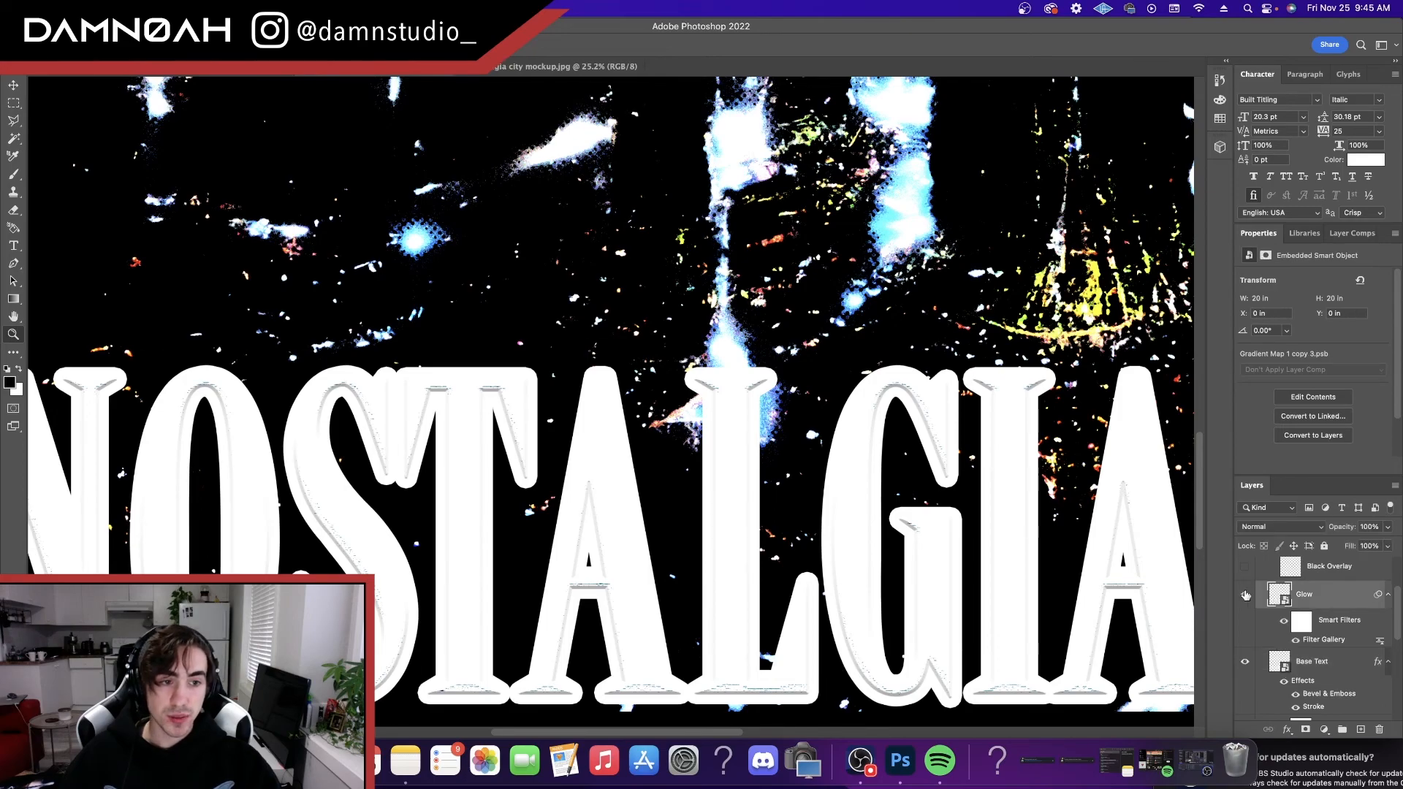
click(1245, 595)
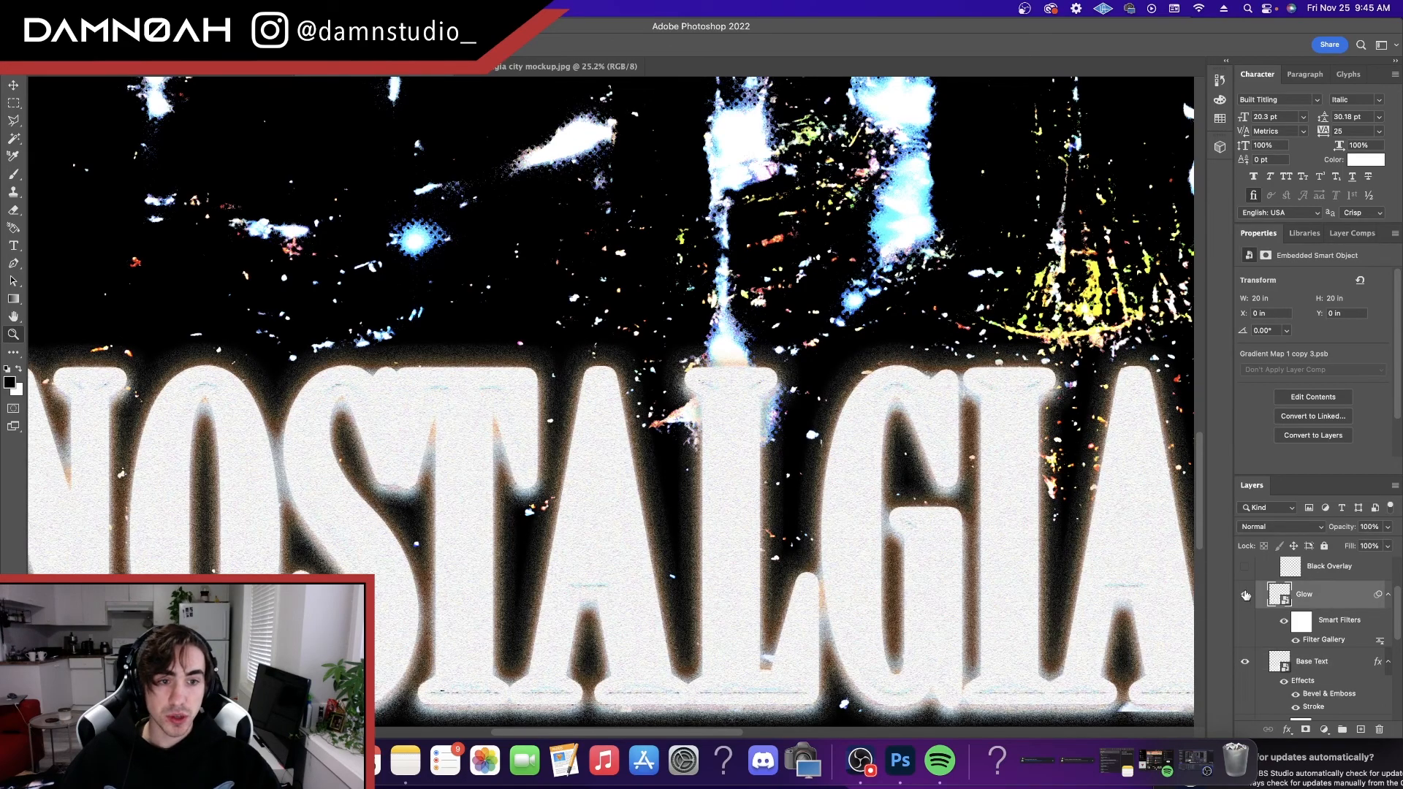
double_click(1317, 641)
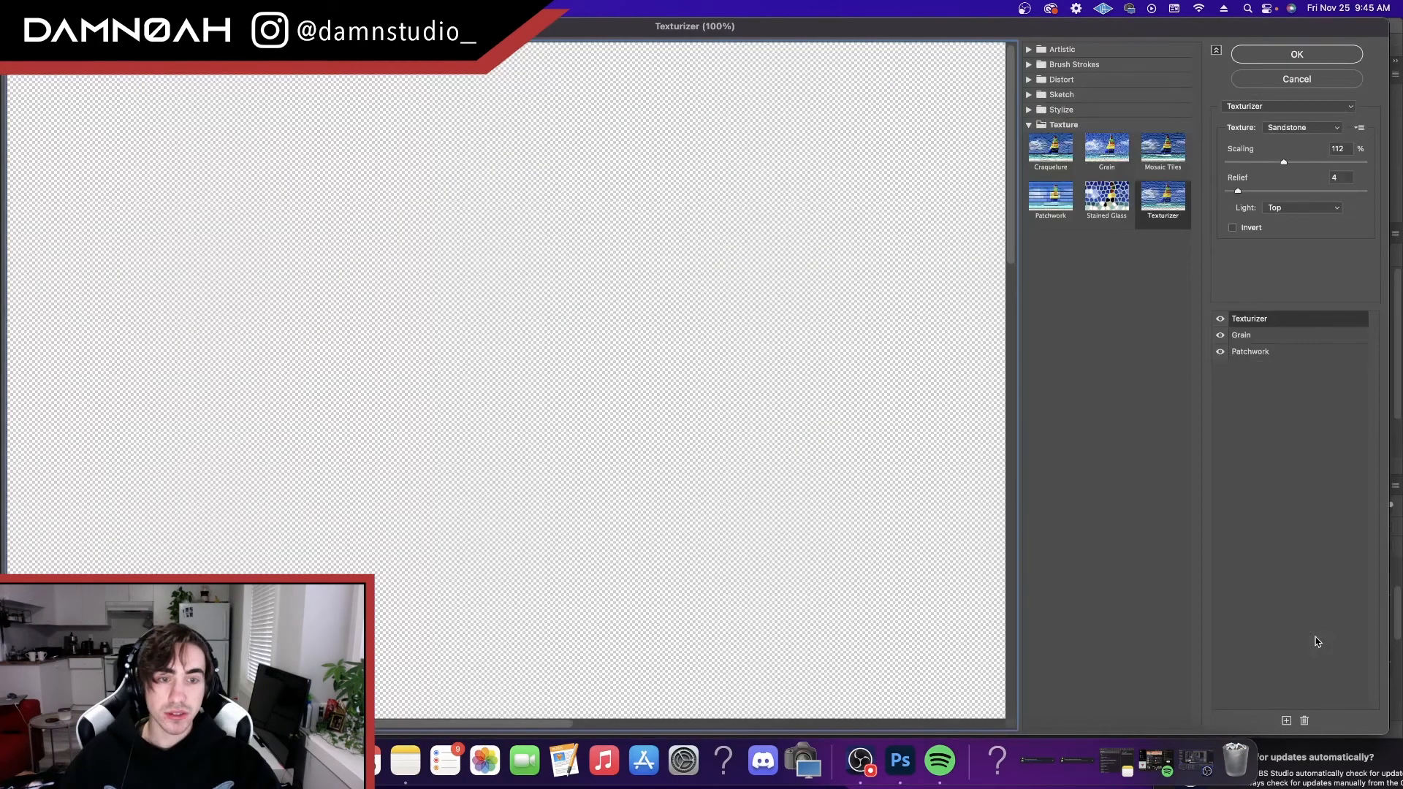
- Preview the Patchwork effect on its own, try a Square Size of 1, and return it to 0
click(1242, 355)
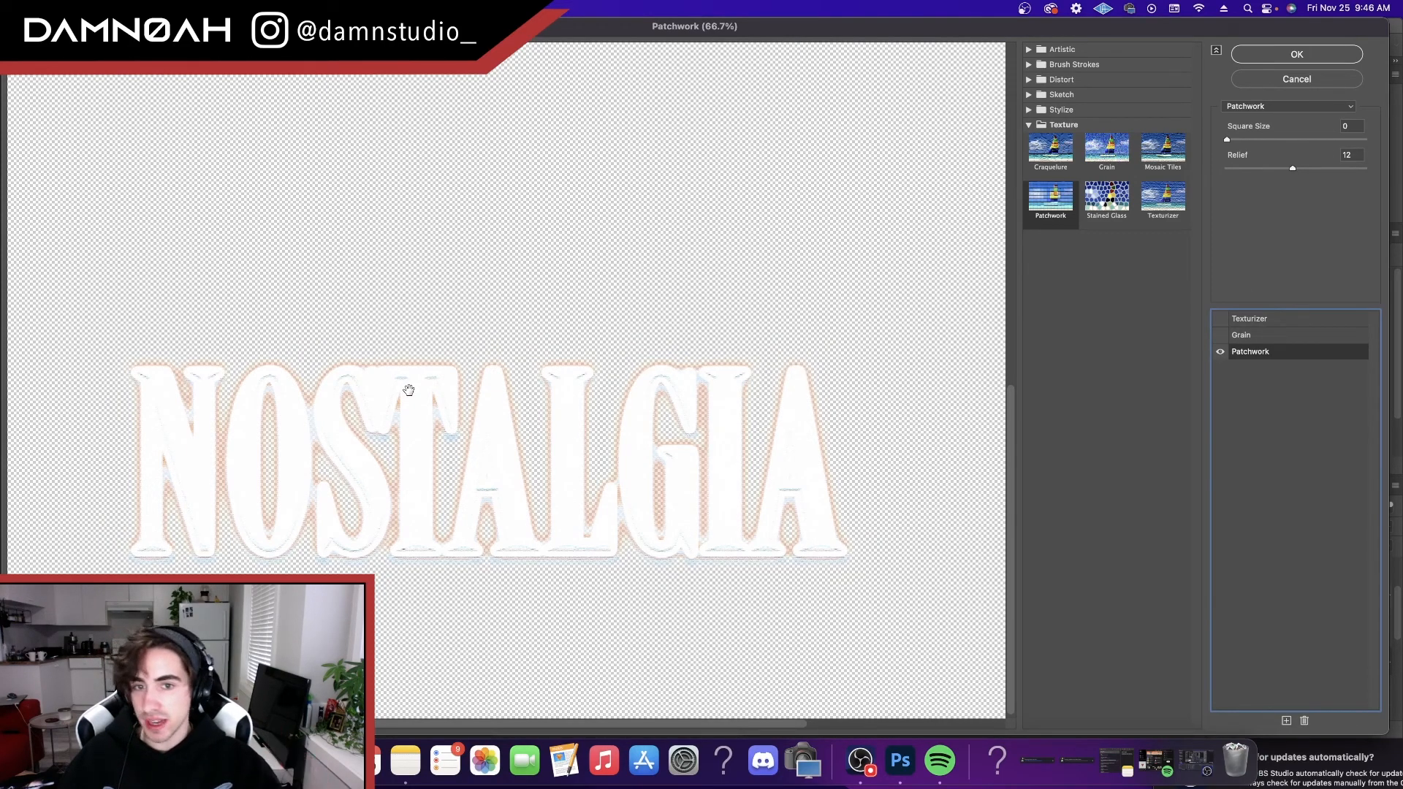
drag(1227, 140, 1238, 140)
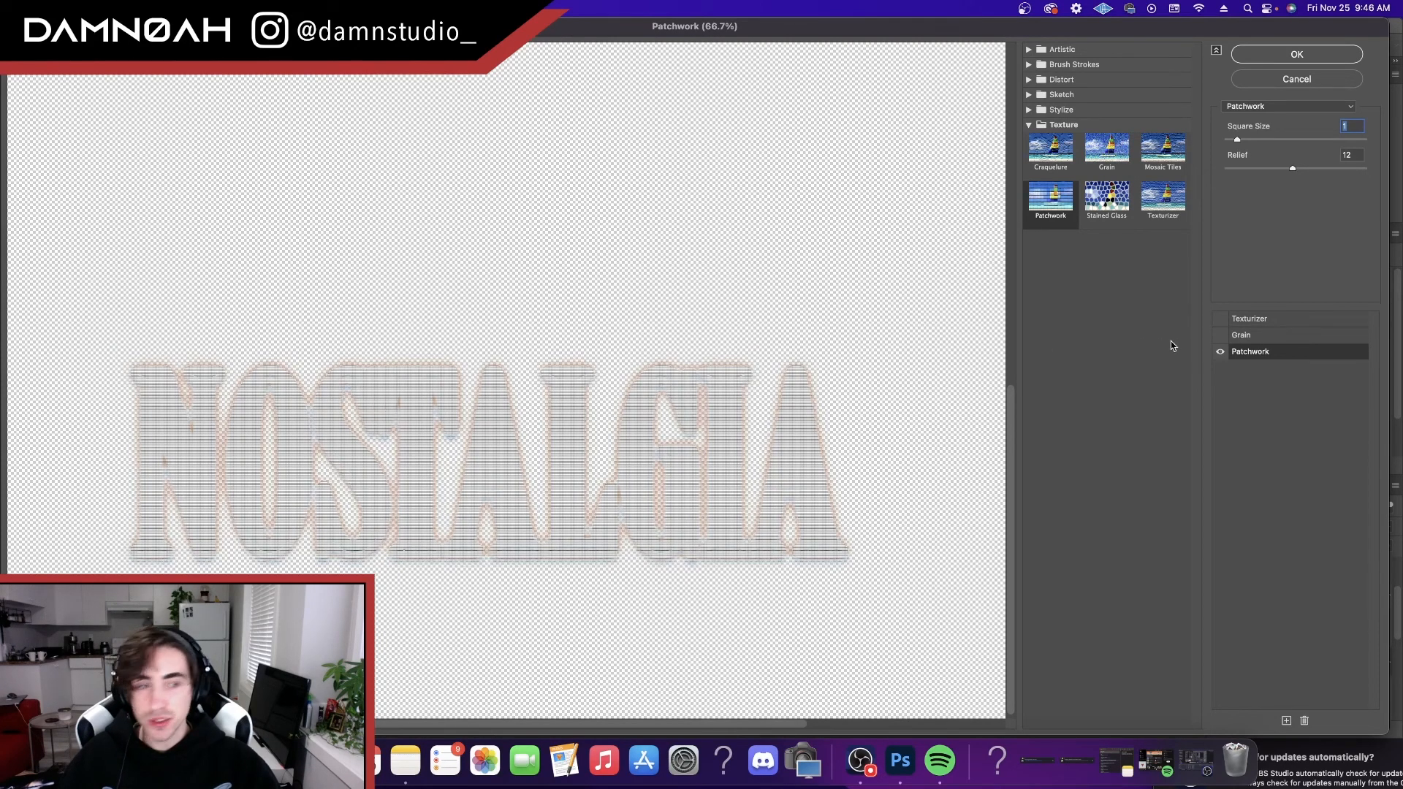
drag(1237, 140, 1209, 142)
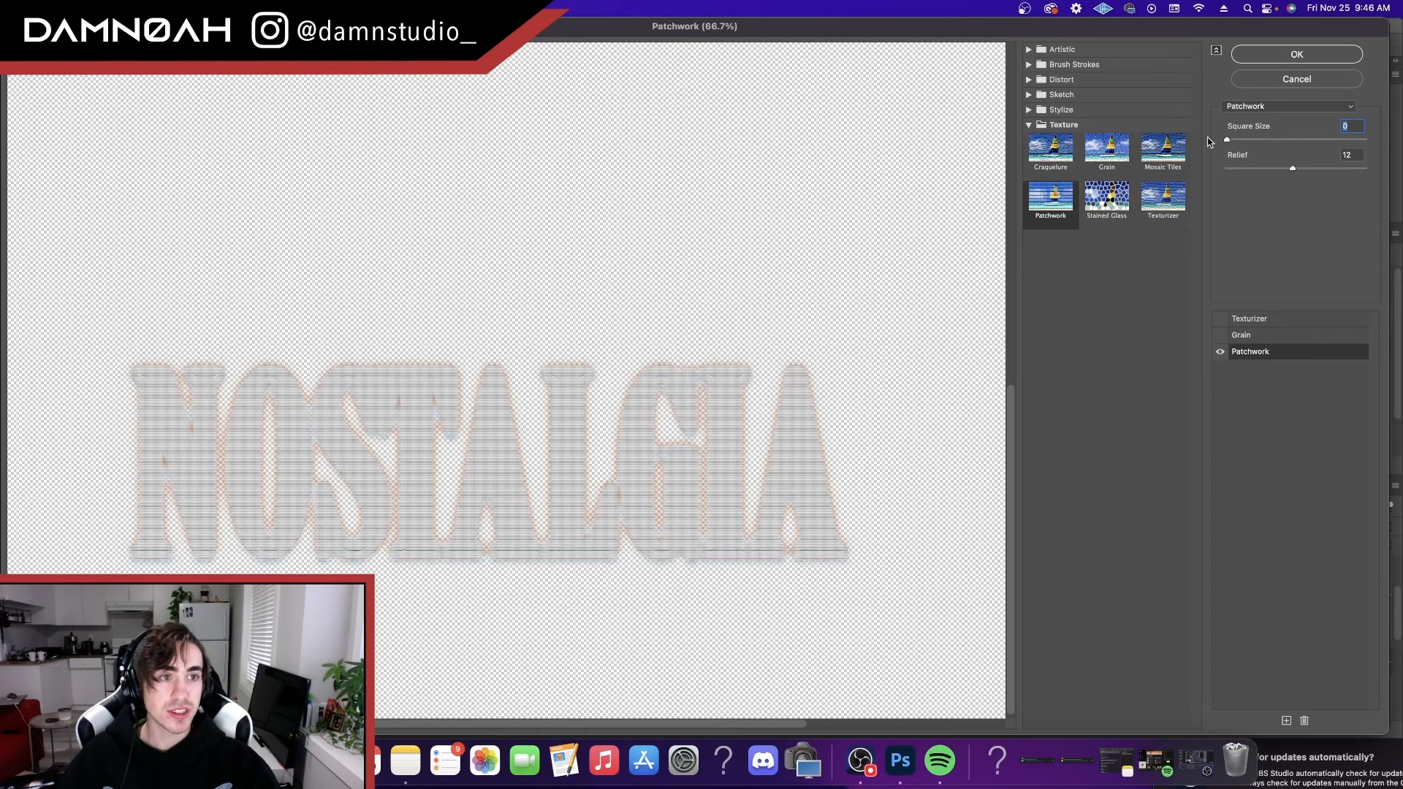
- Preview the Grain and Texturizer effects added over Patchwork, compare the Sandstone texture up close, and accept the filter stack
click(1251, 336)
click(1221, 336)
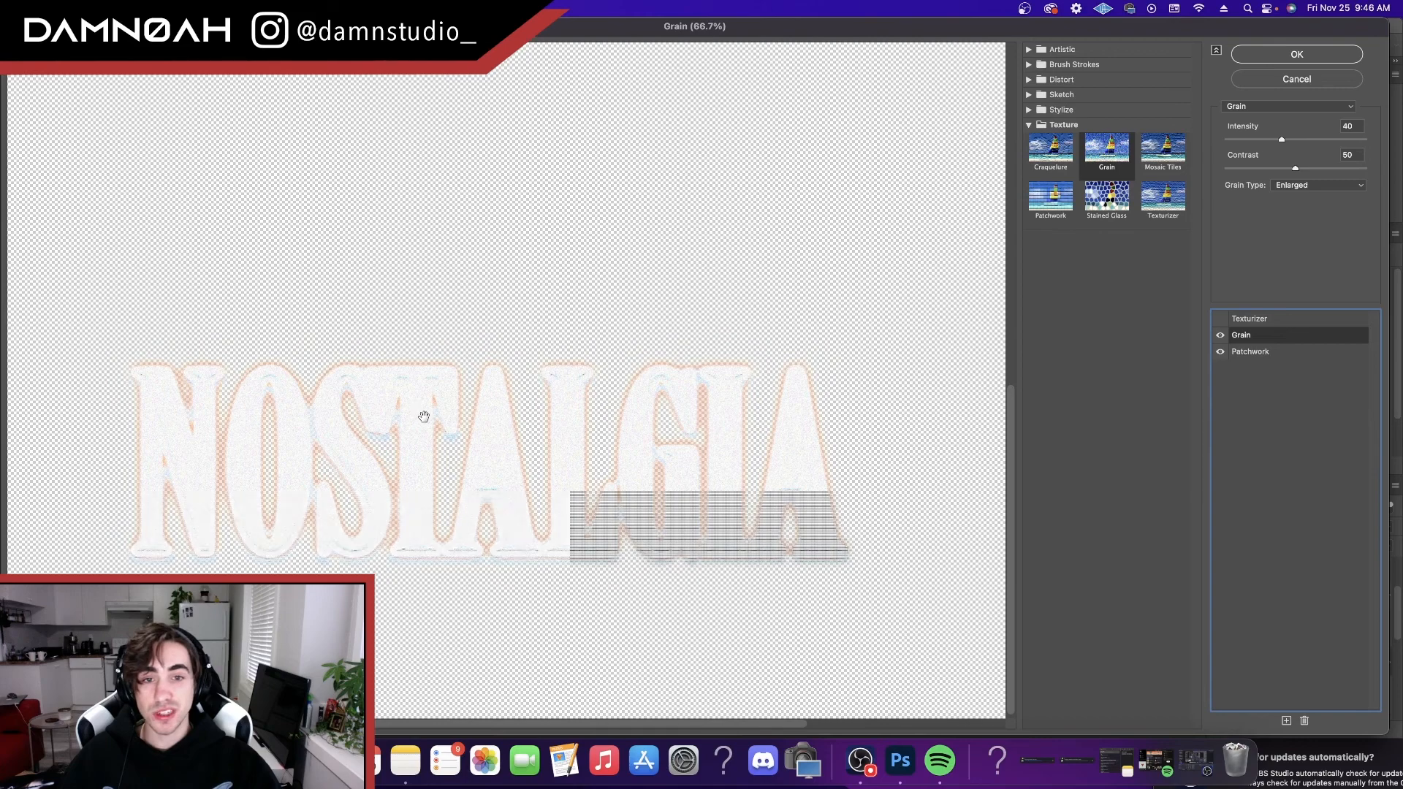
click(1268, 319)
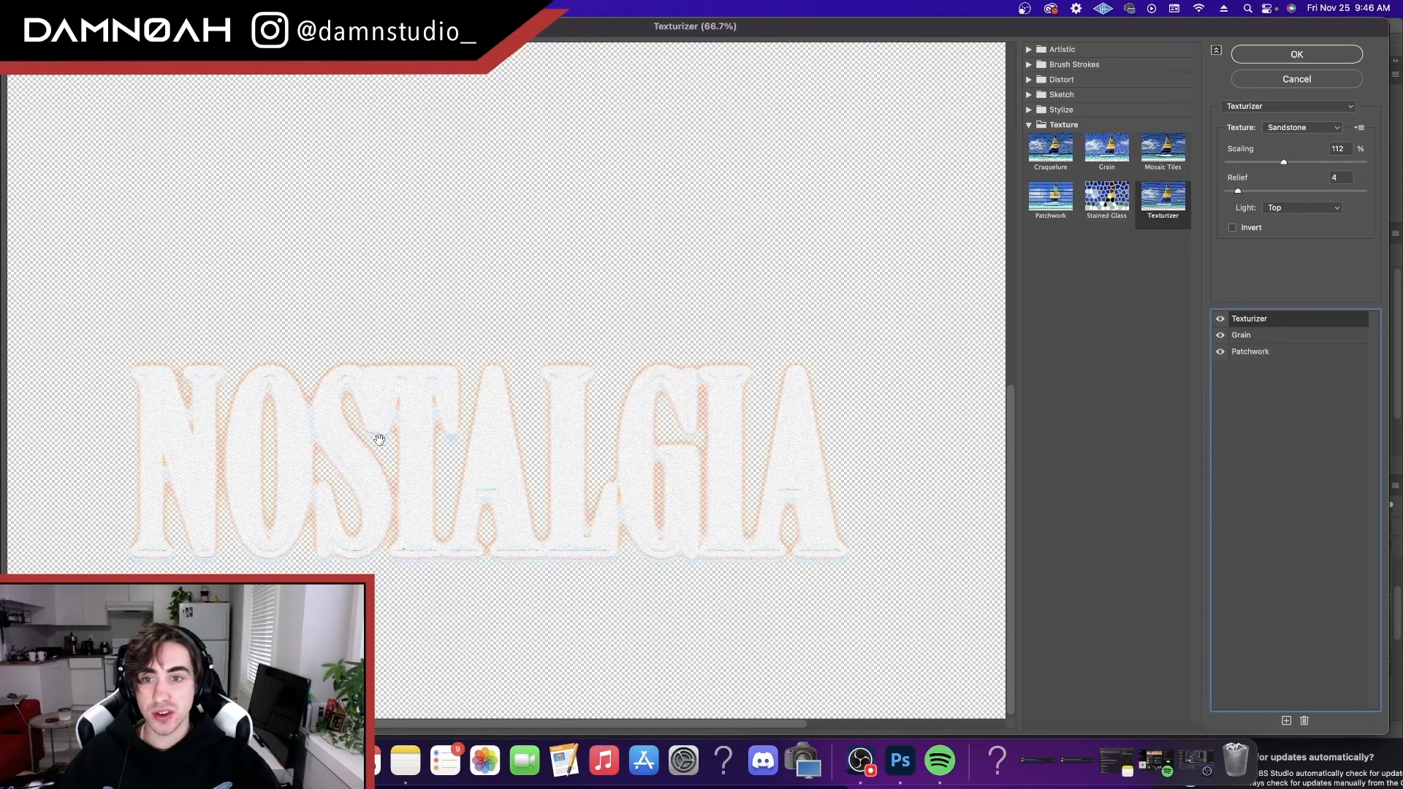
key(super+equal)
key(super+equal)
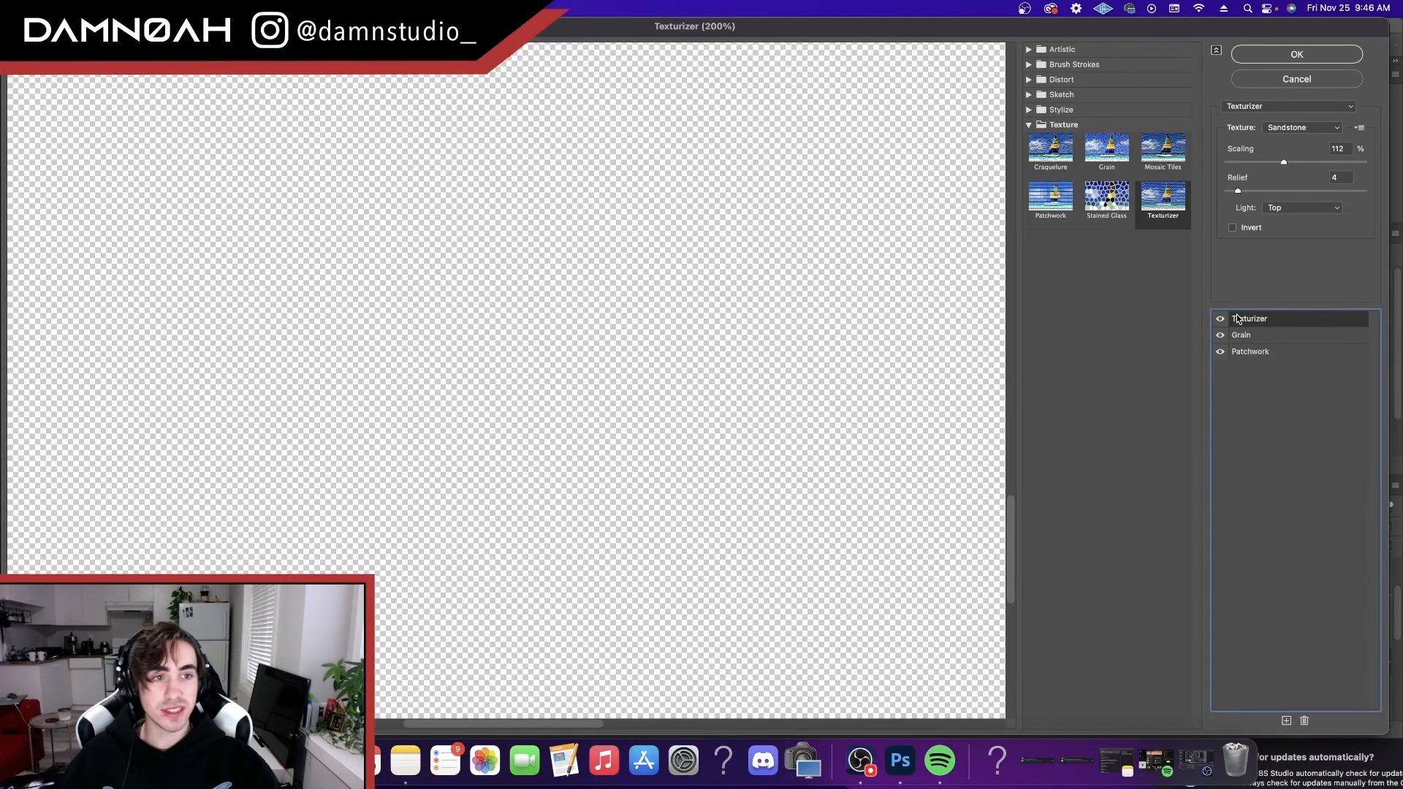
click(1220, 319)
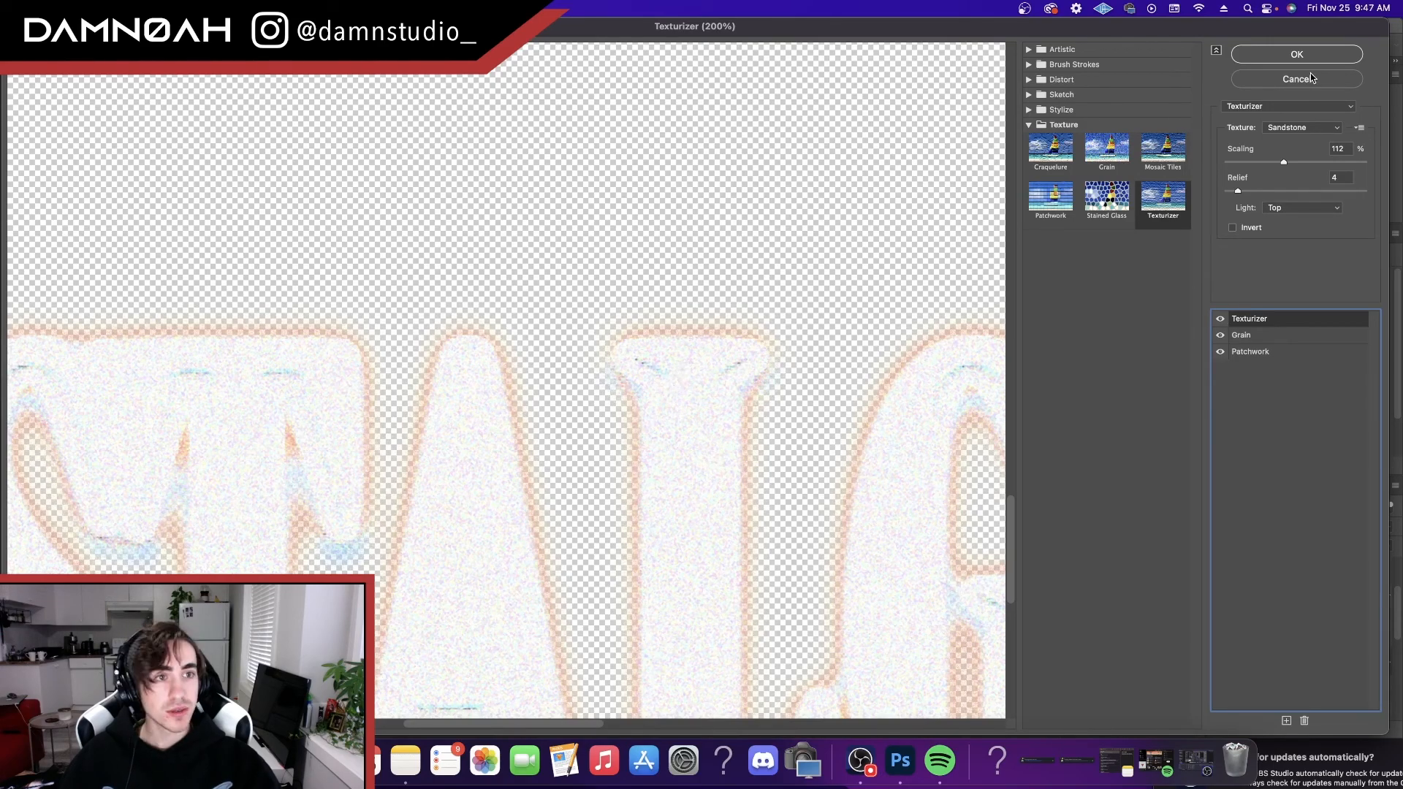
click(1298, 55)
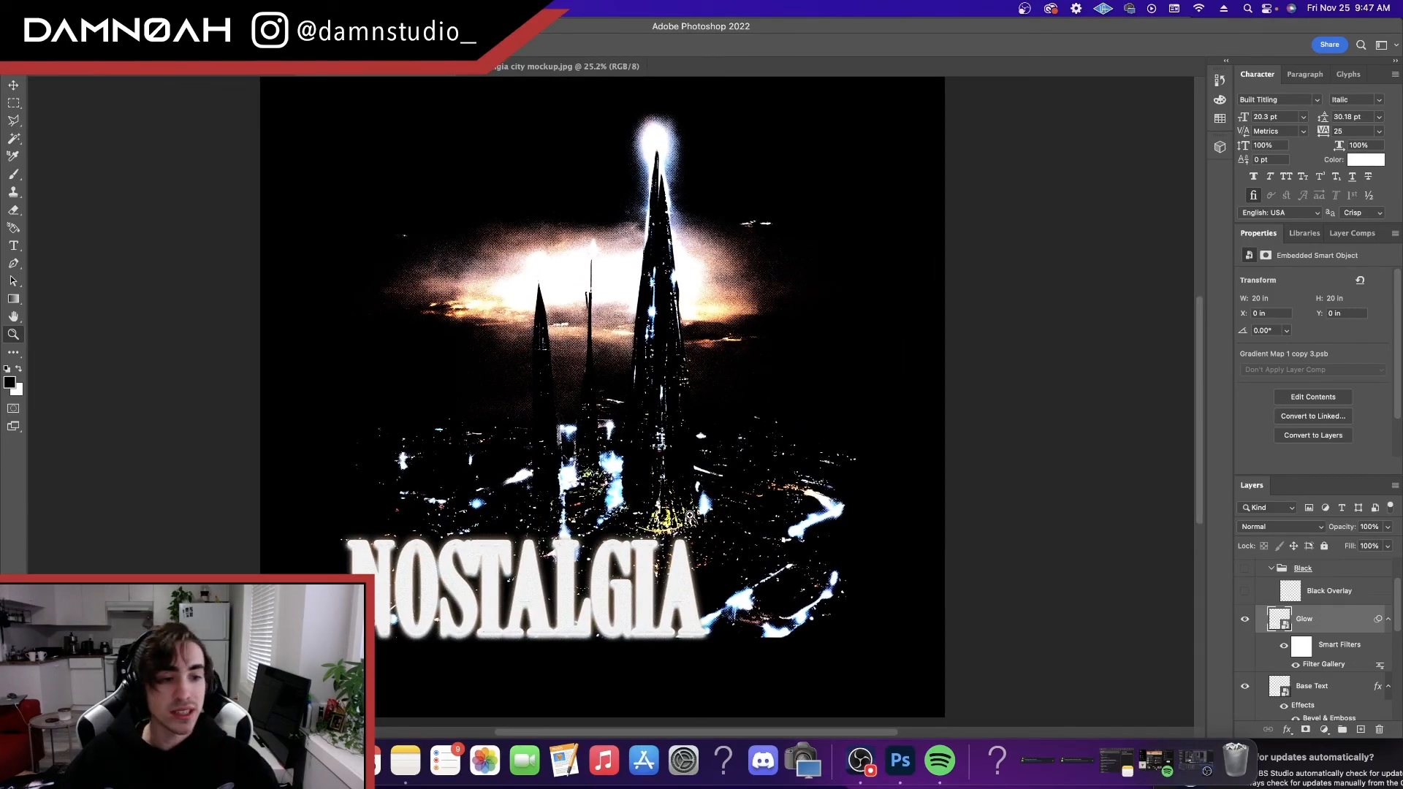
- Show the Black group with its Black Overlay layer, and compare the lettering with and without Gradient Map 1
scroll(1245, 592, up, 1)
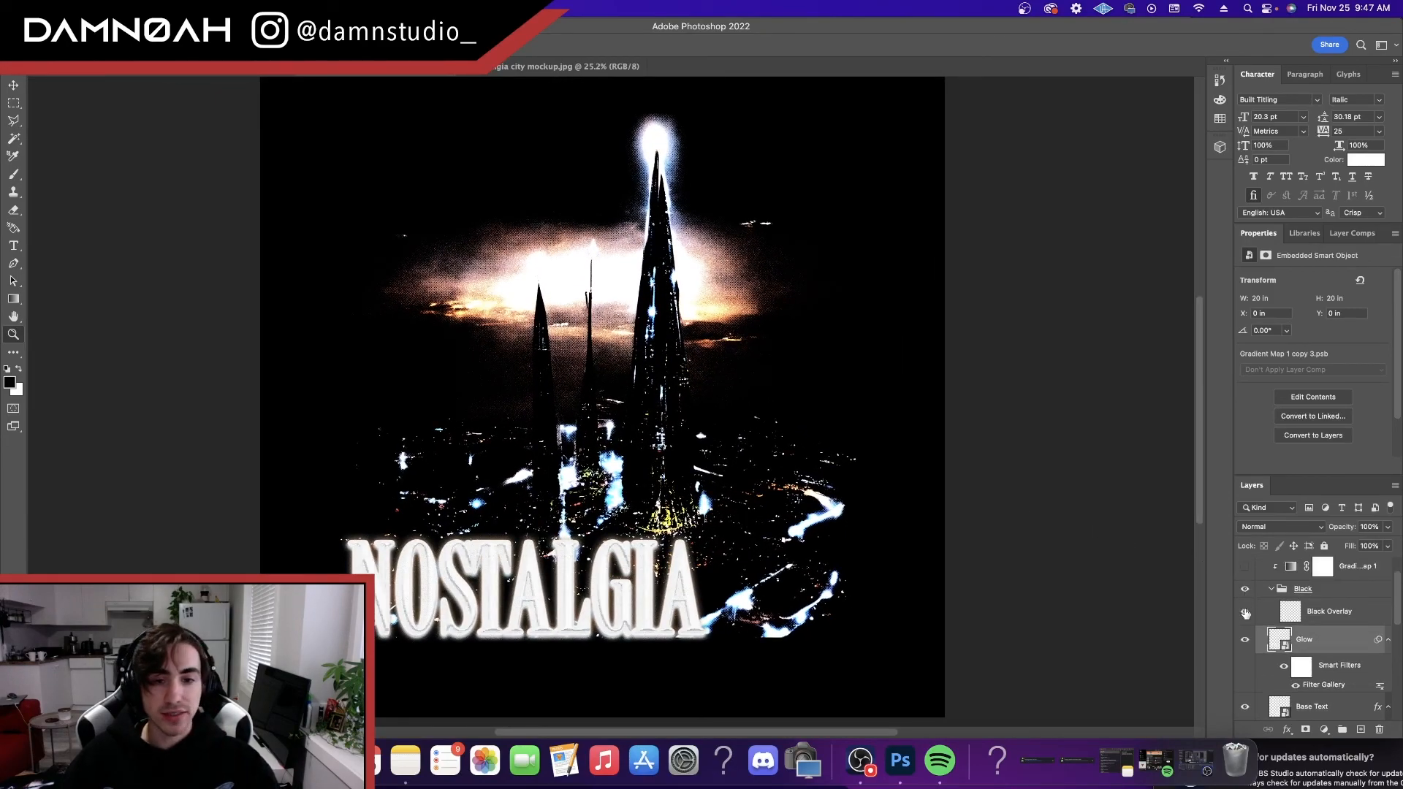
scroll(1248, 598, up, 1)
click(1244, 580)
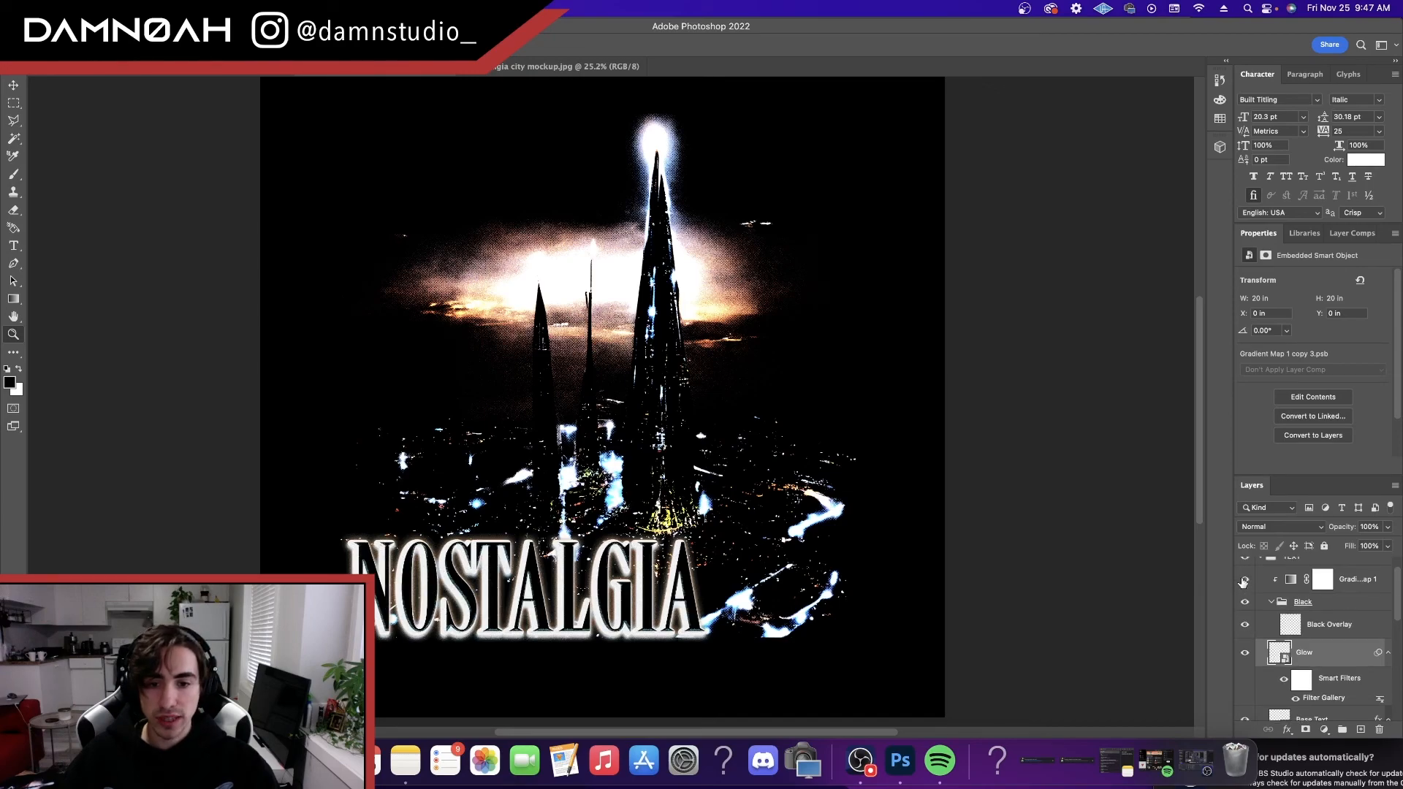
click(1246, 582)
mouse_move(625, 569)
mouse_down()
mouse_move(734, 562)
mouse_move(606, 559)
mouse_up()
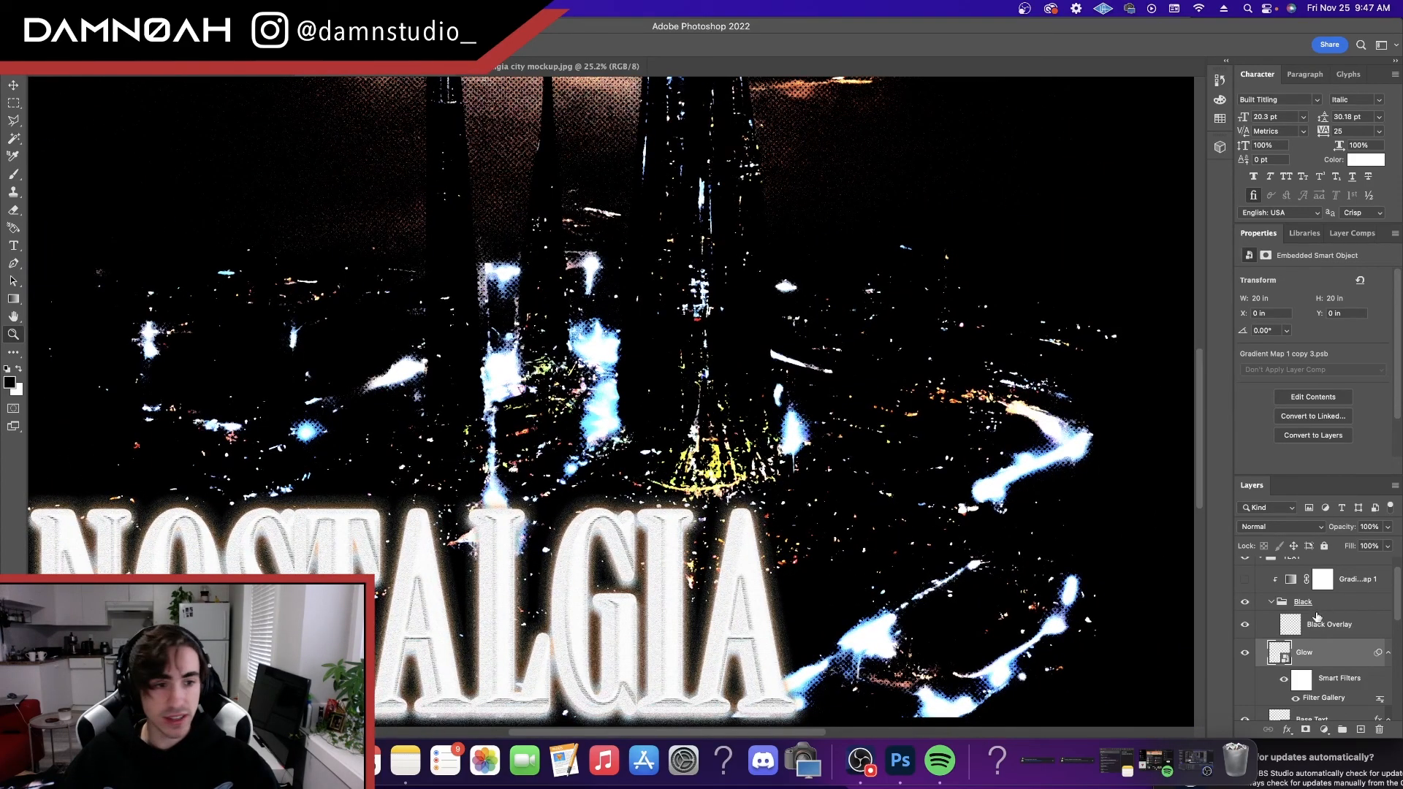
- Select and show the Gradient Map 1 adjustment layer above the Black group
scroll(1327, 599, up, 1)
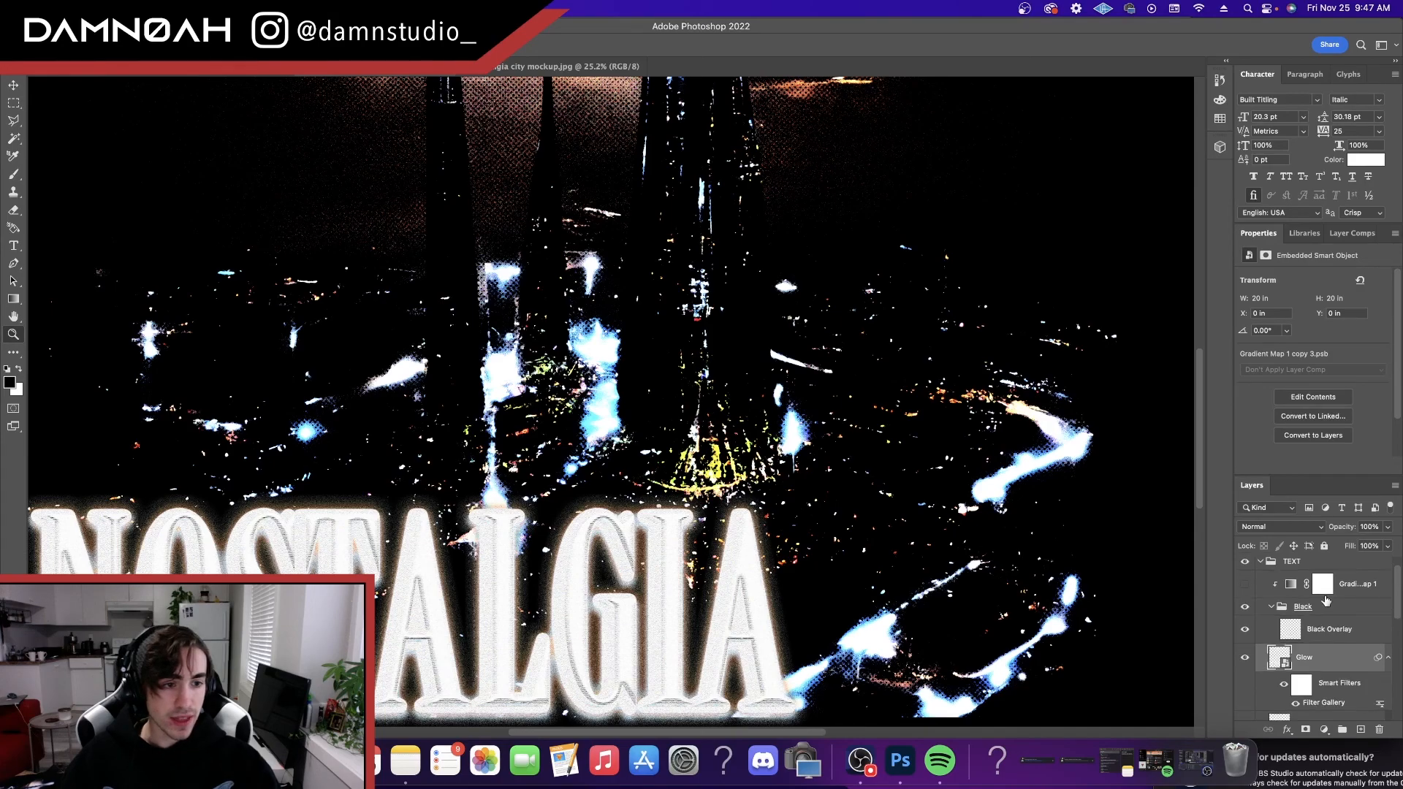
click(1307, 611)
click(1345, 586)
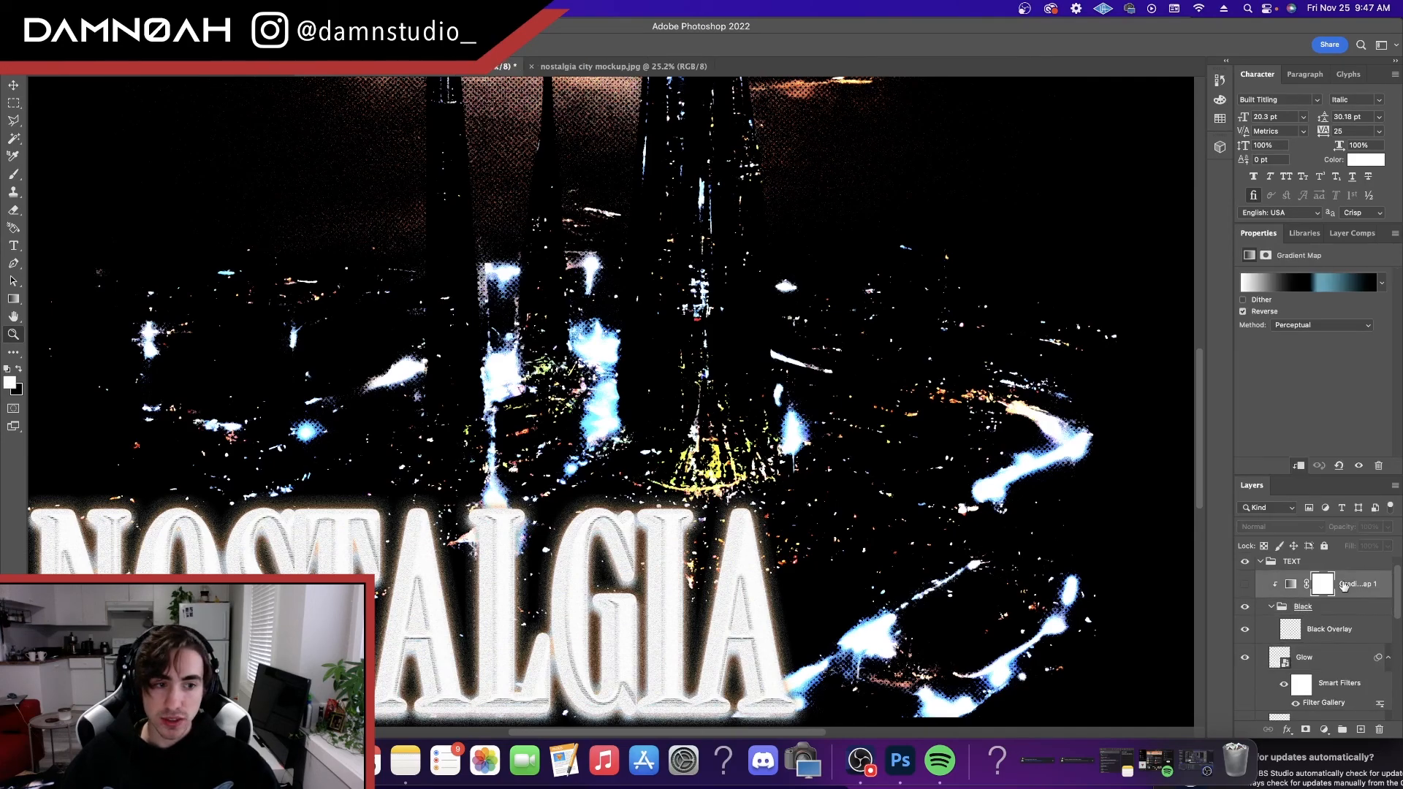
click(1244, 586)
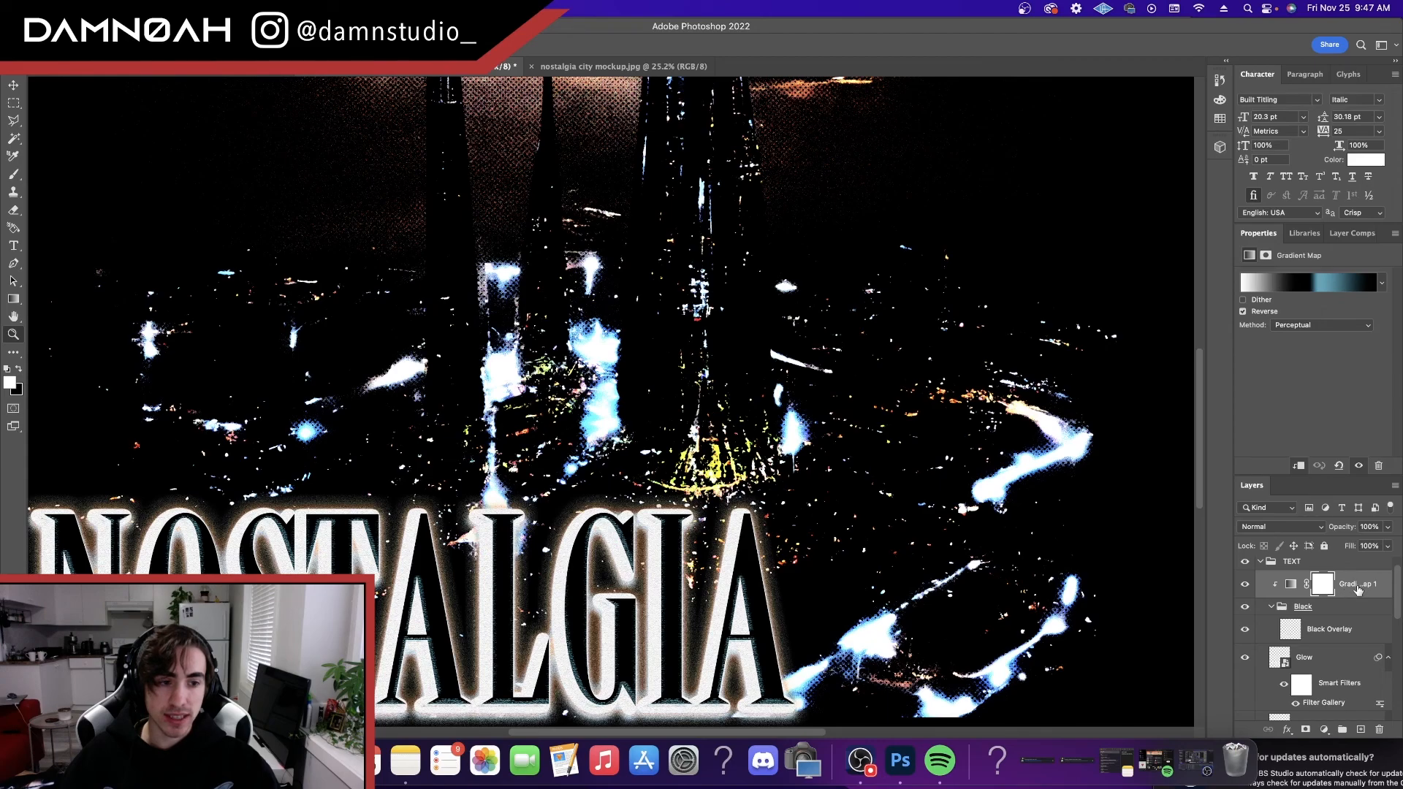
- Check the layer options of Gradient Map 1 and the Black group and Black Overlay layer beneath it
scroll(1357, 590, down, 1)
right_click(1355, 582)
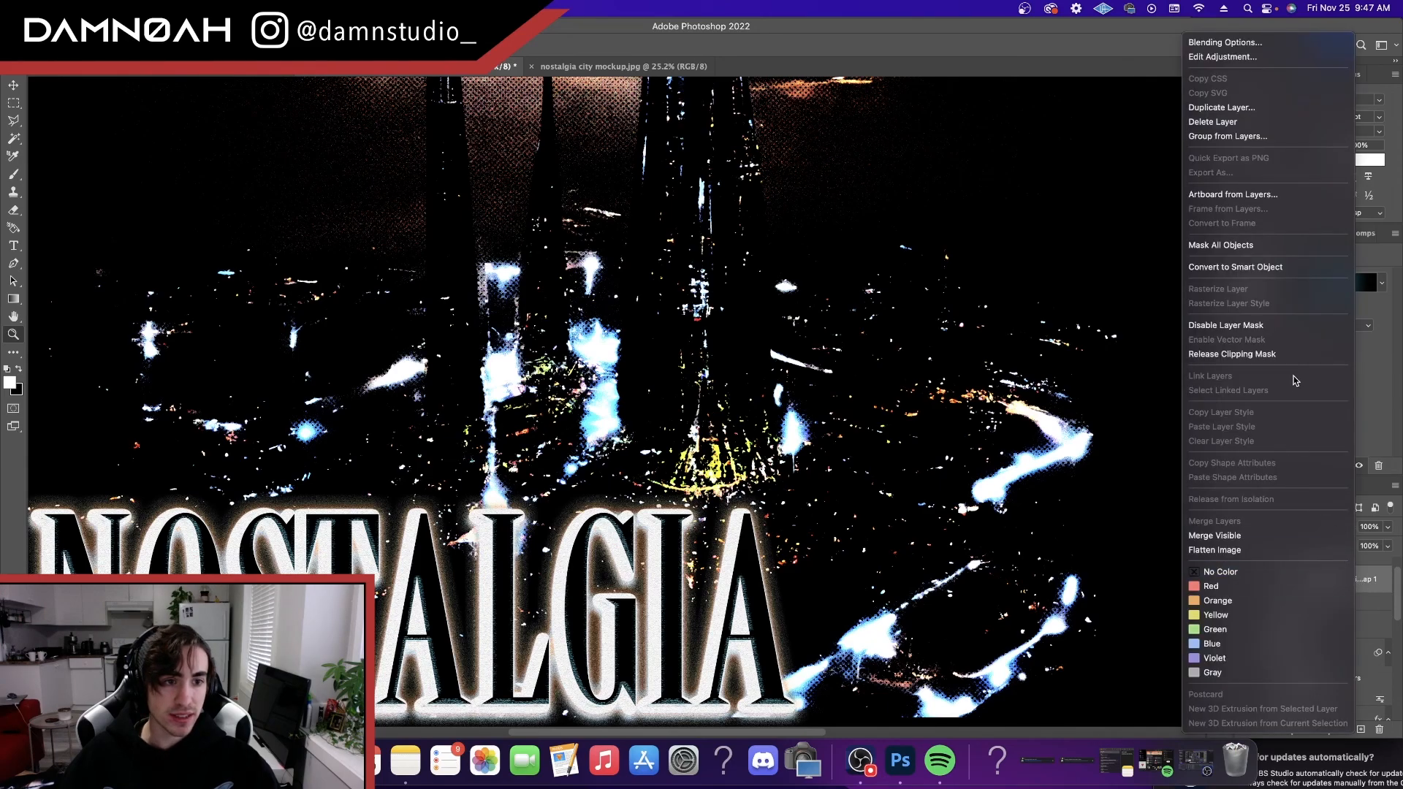
click(1129, 472)
click(1315, 605)
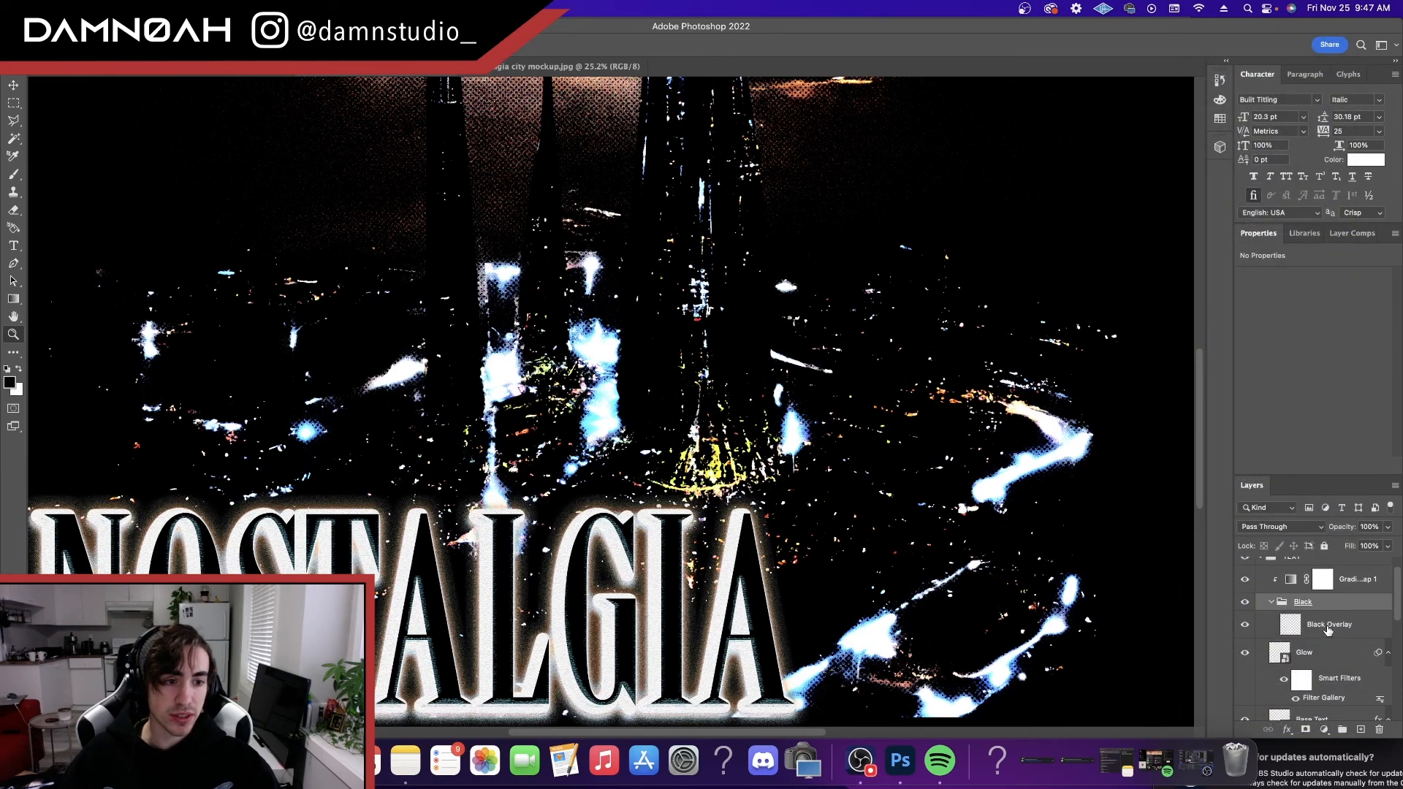
click(1328, 627)
click(1346, 586)
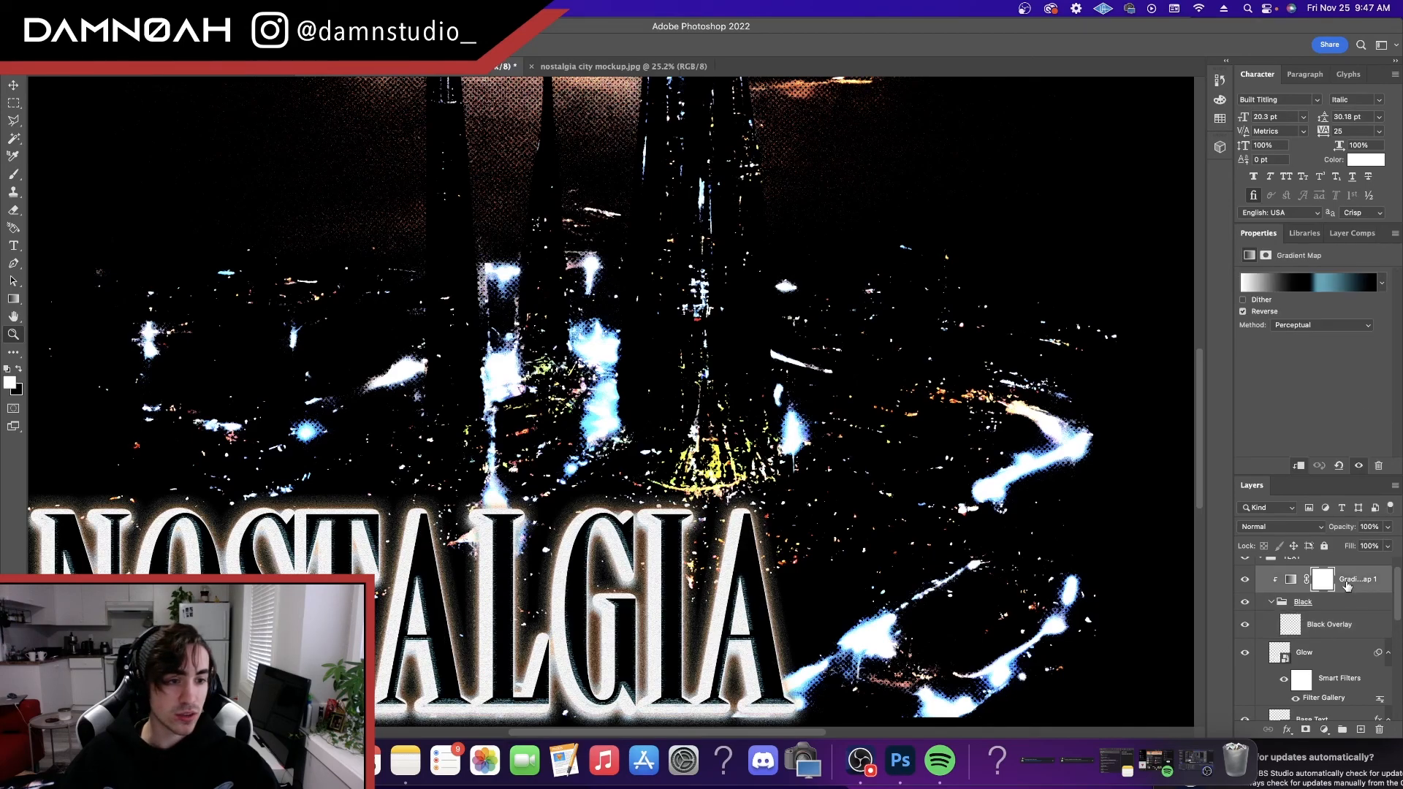
- Inspect the blue stop and the neighbouring black stop in Gradient Map 1's gradient, keeping them as they are
click(1312, 282)
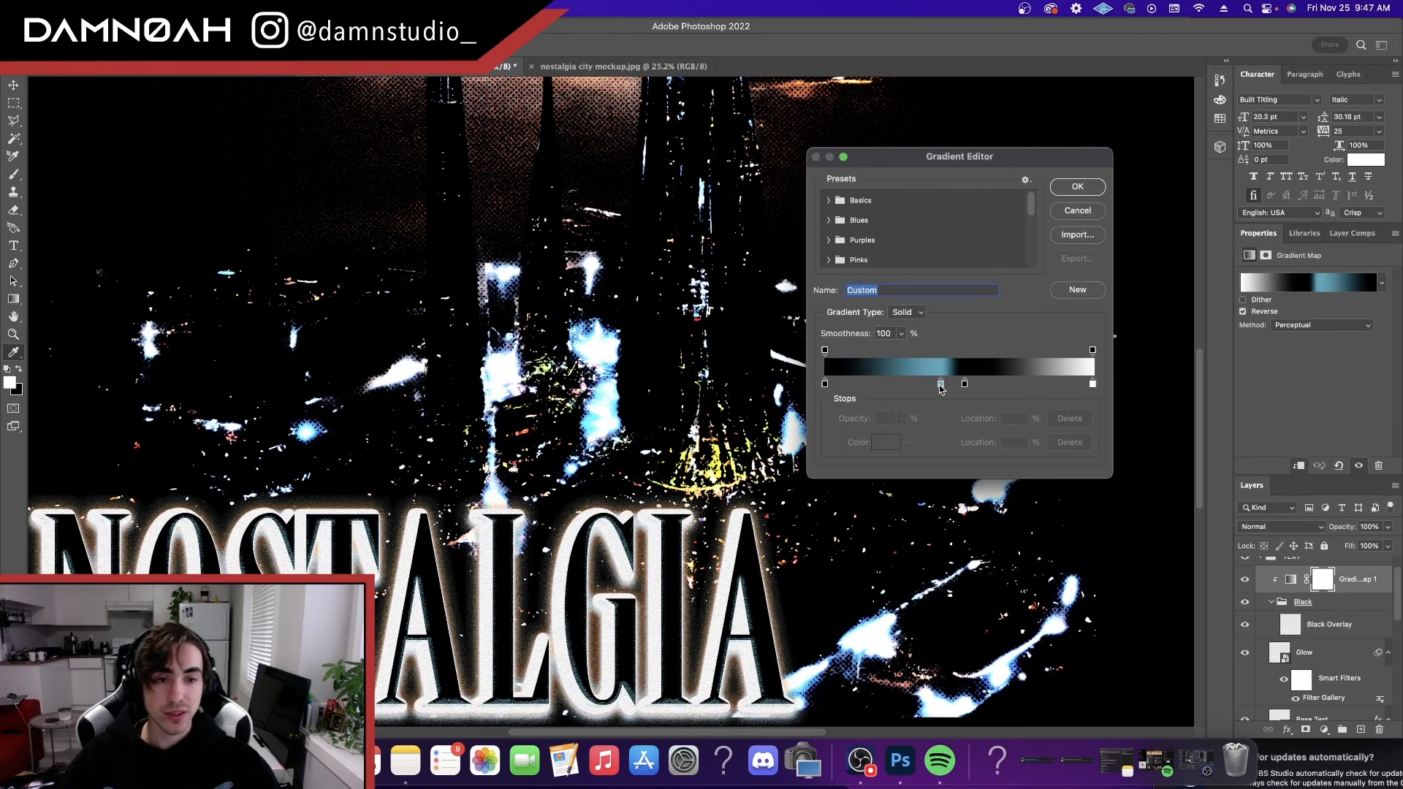
click(941, 384)
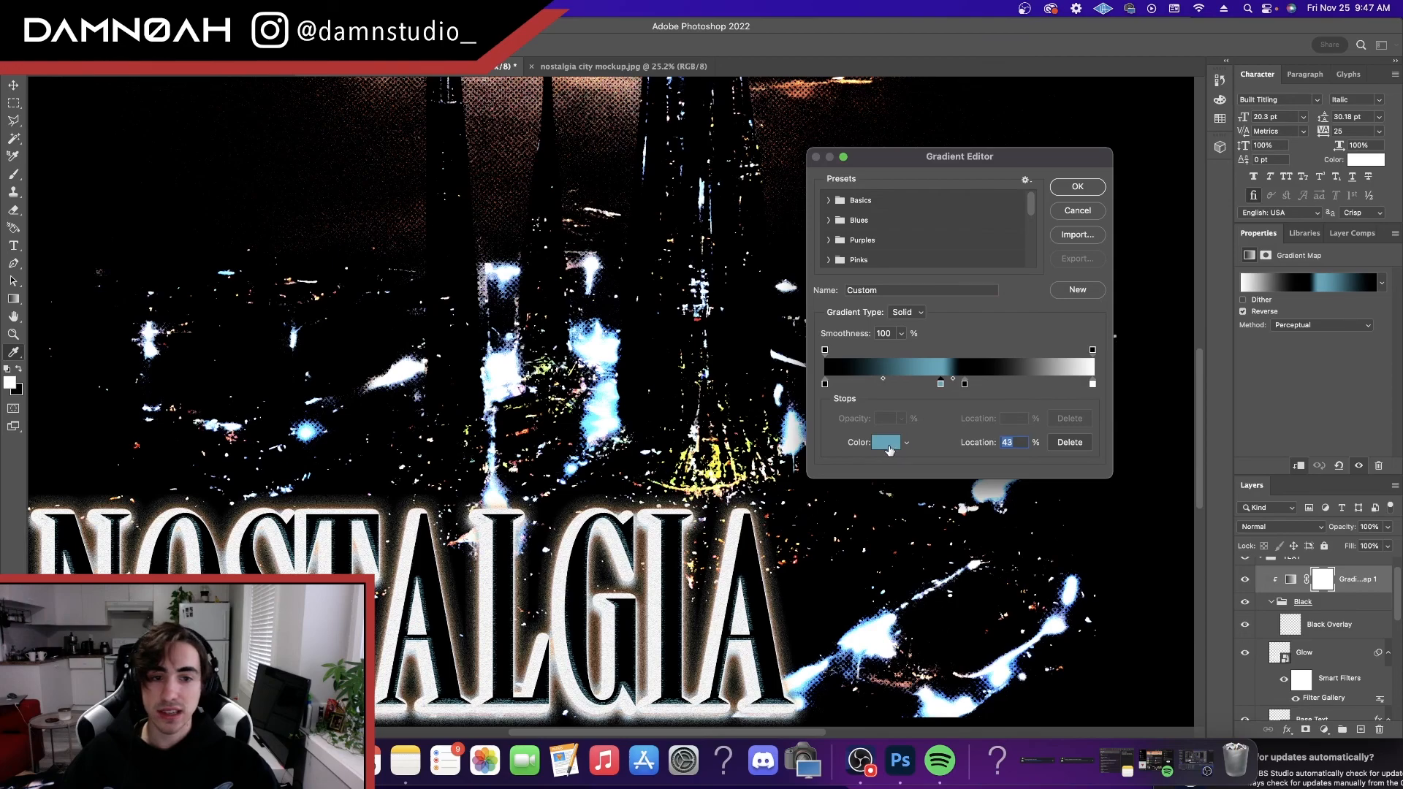
click(965, 384)
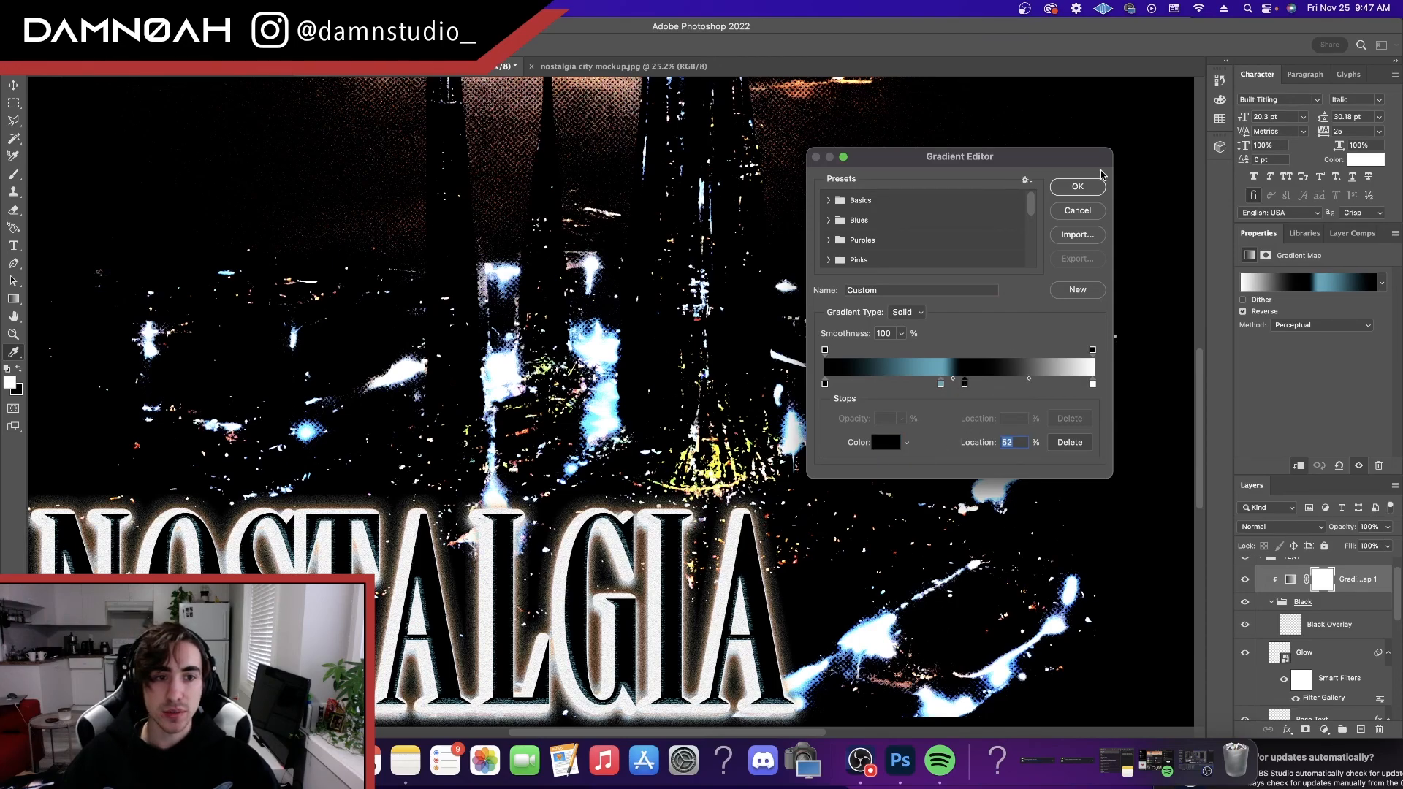
click(1078, 187)
- Examine the NOSTALGIA lettering's blue edges and grainy glow up close, and hide the Glow layer
scroll(1274, 585, up, 1)
drag(612, 551, 664, 476)
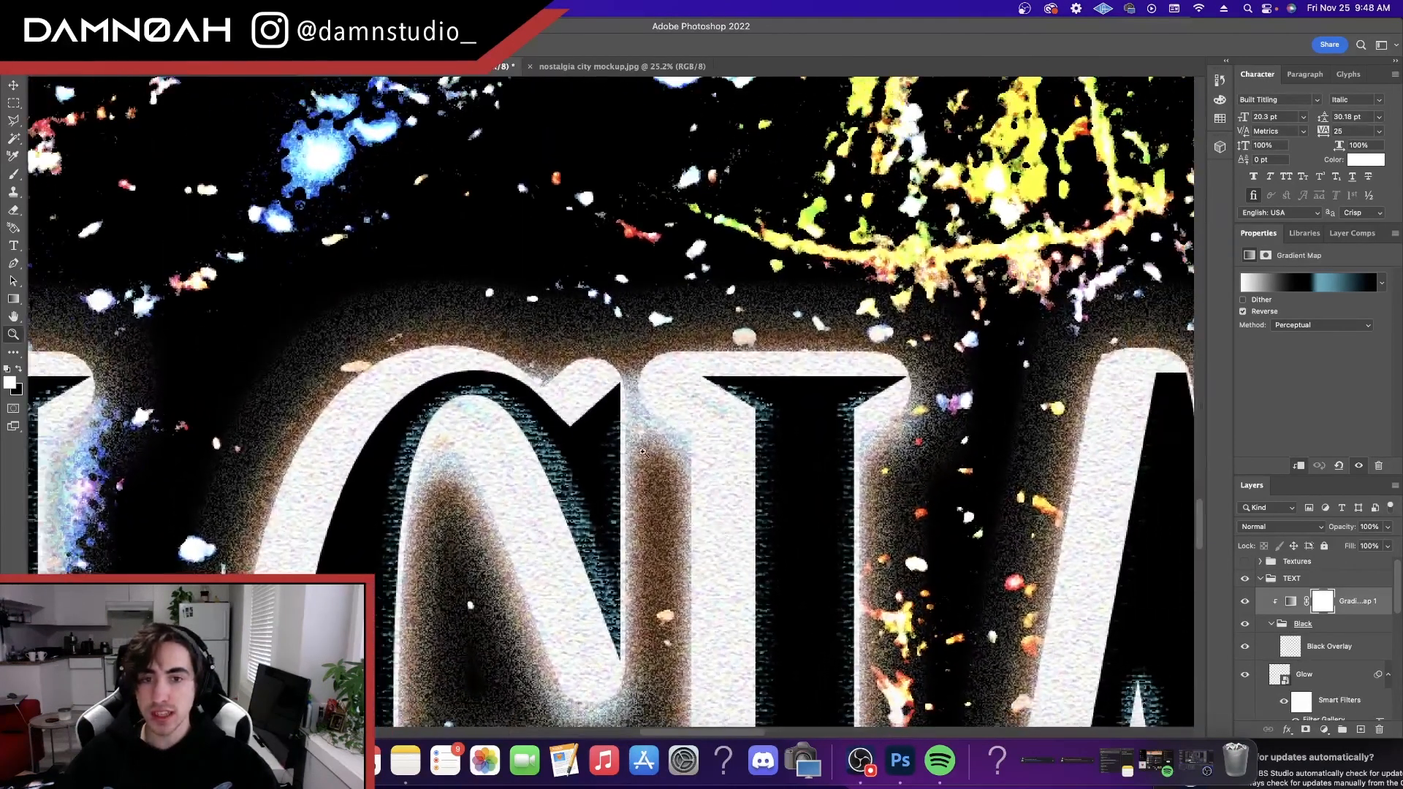
alt+click(514, 326)
drag(514, 327, 481, 333)
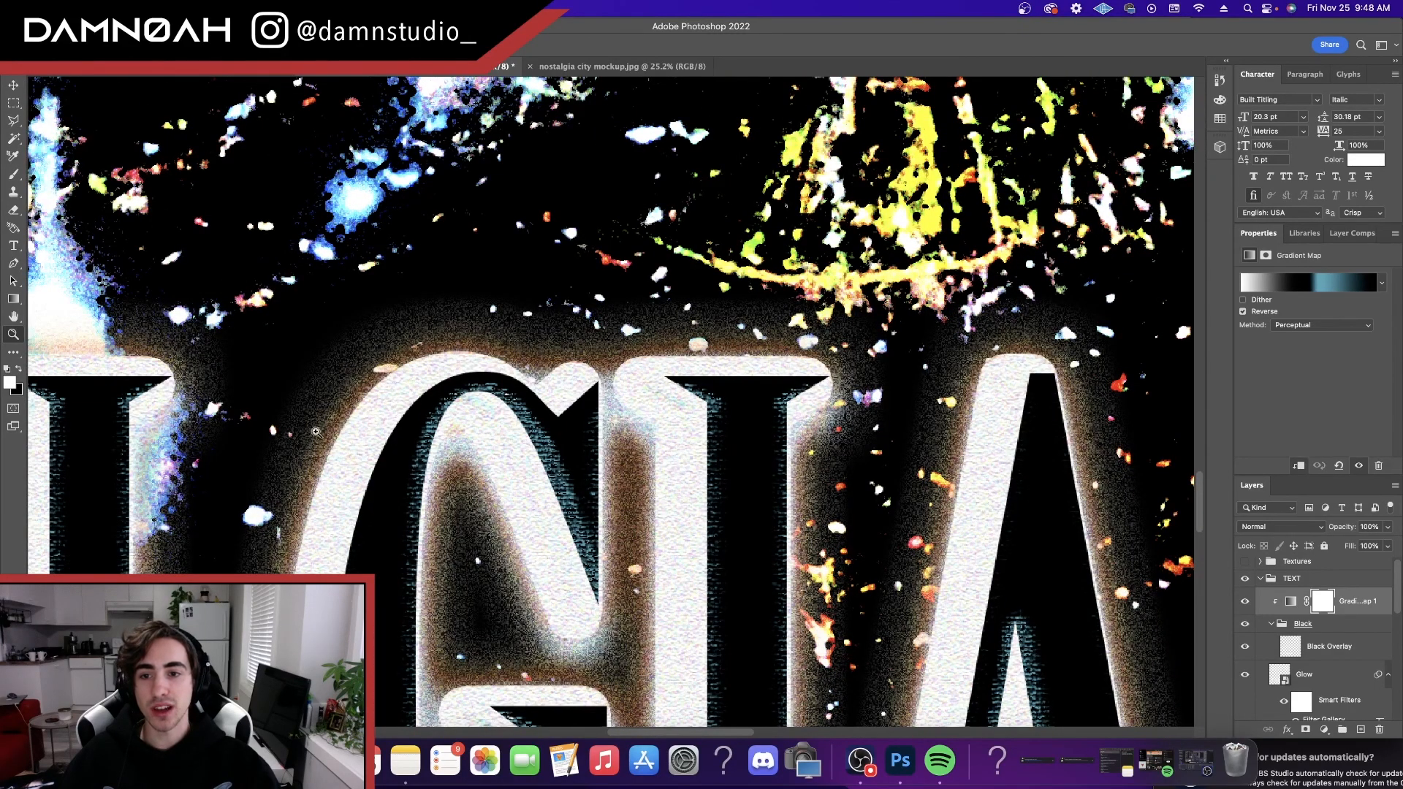
drag(724, 382, 621, 379)
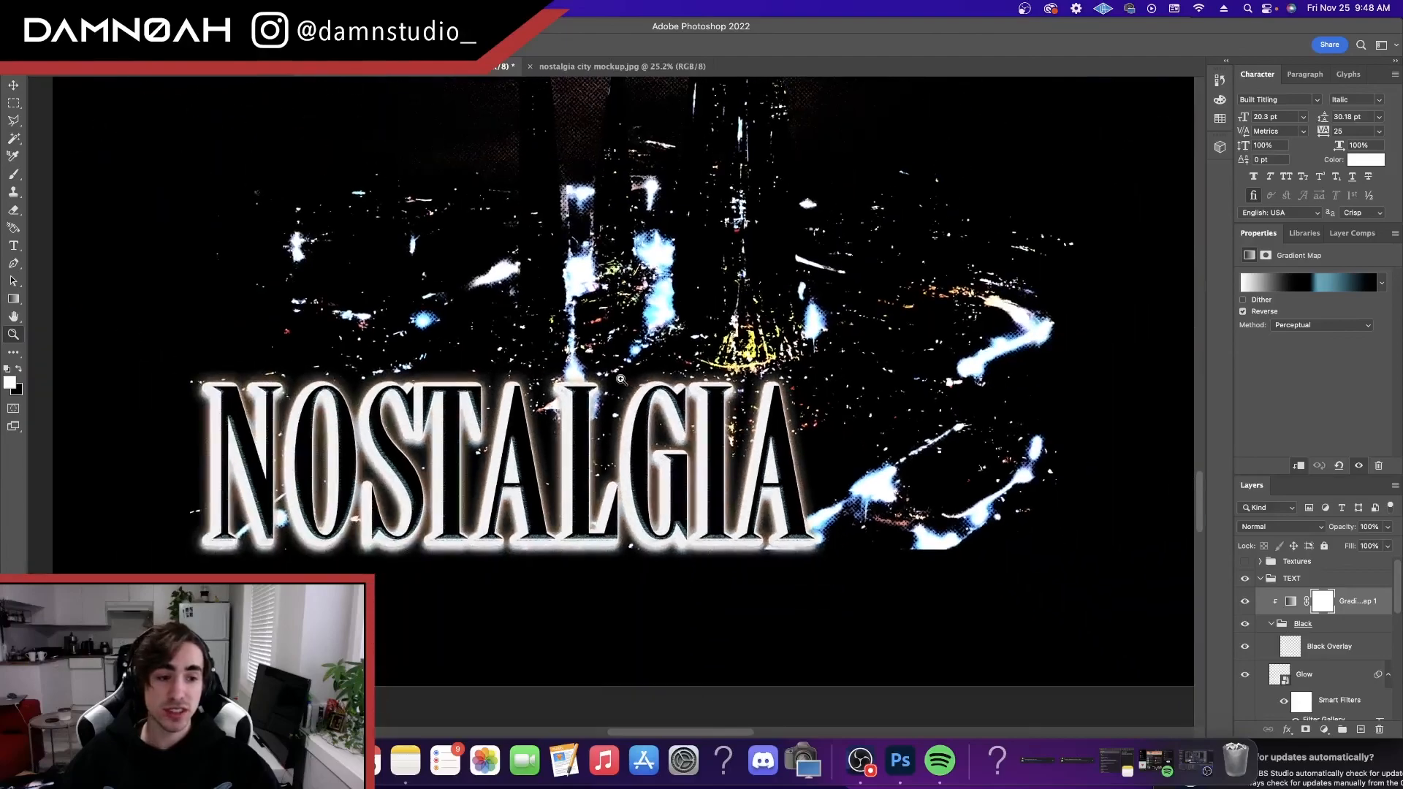
scroll(1246, 674, down, 1)
click(1246, 670)
drag(822, 420, 723, 436)
click(723, 436)
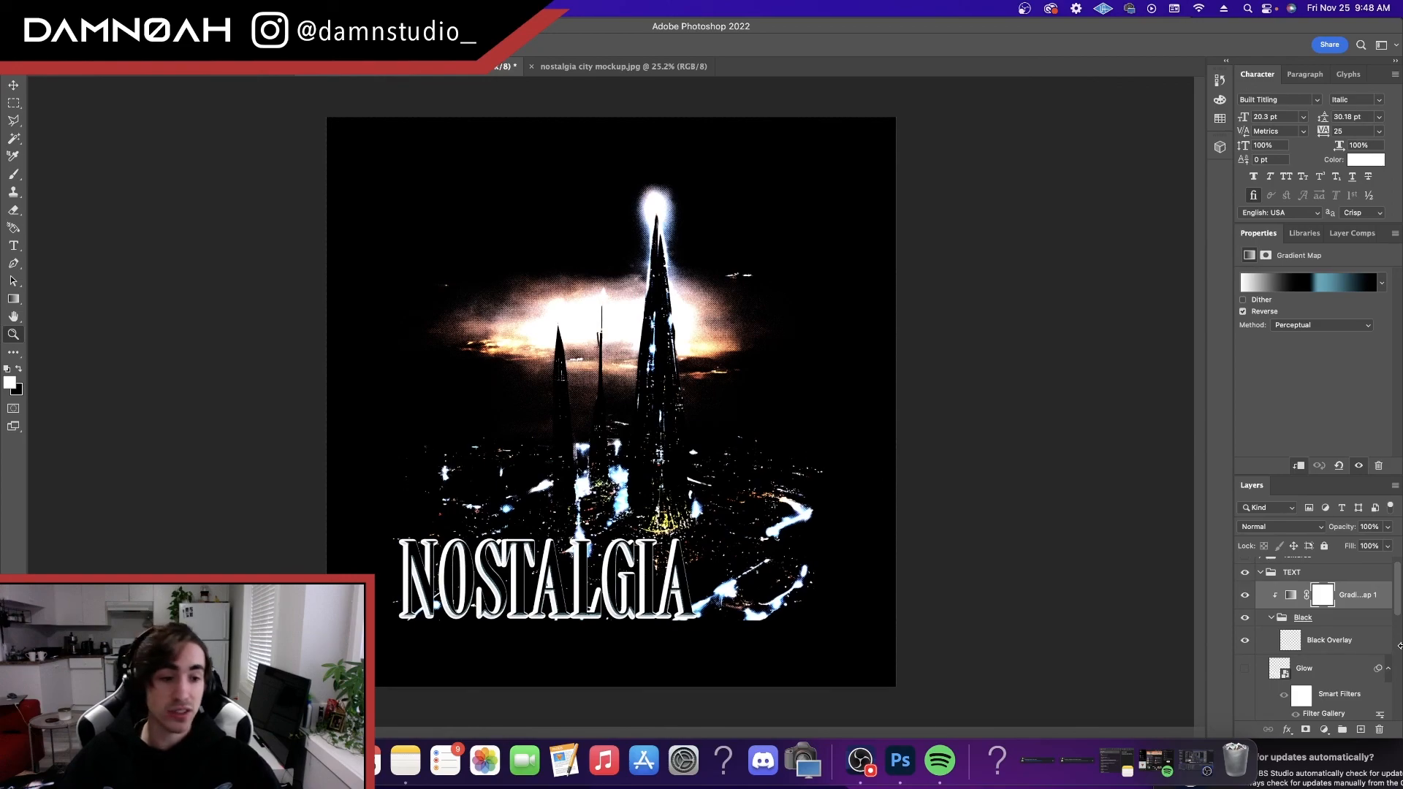
- Collapse the TEXT group, show and expand Textures, and select 05 Vintage Soft Grunge as its only visible layer
scroll(1280, 607, up, 1)
click(1260, 583)
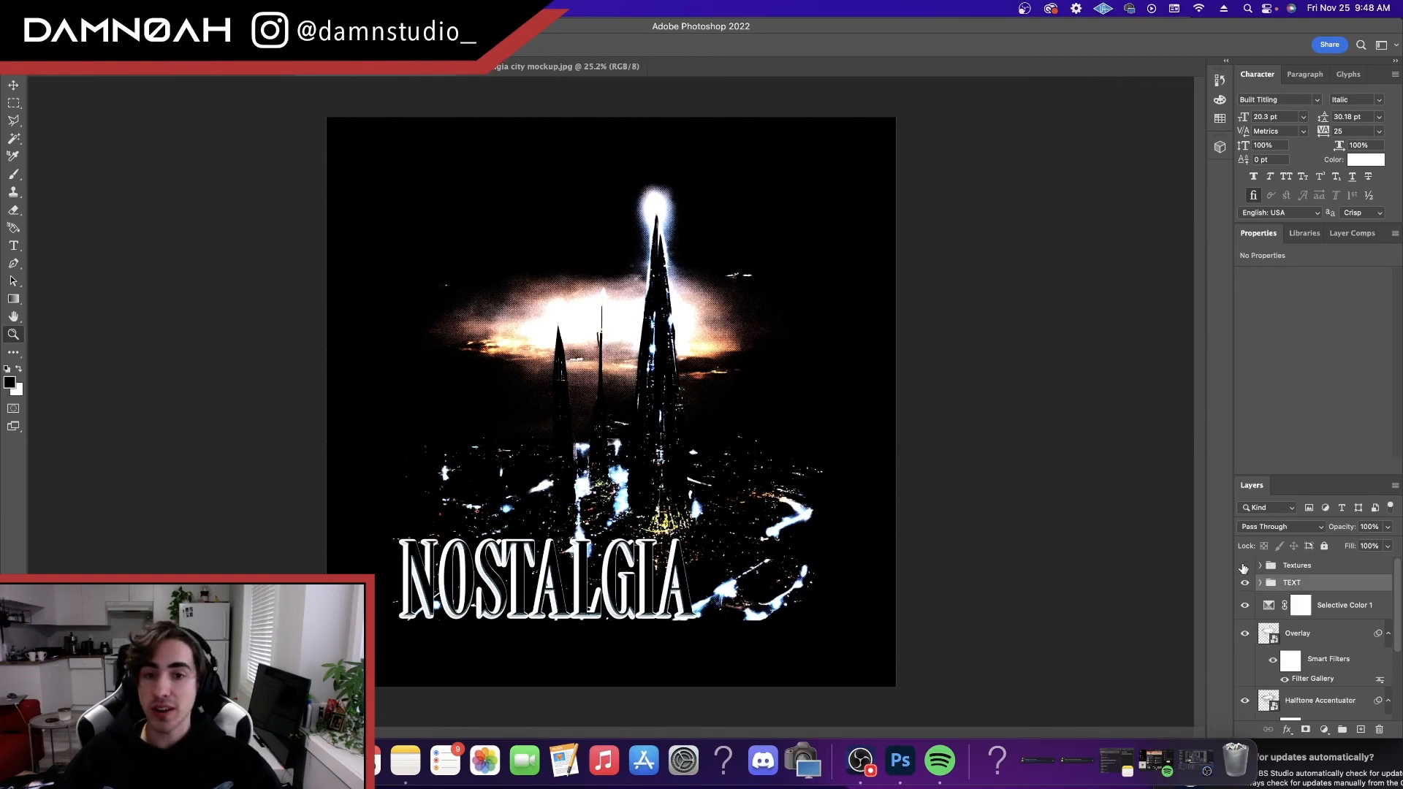
click(1260, 566)
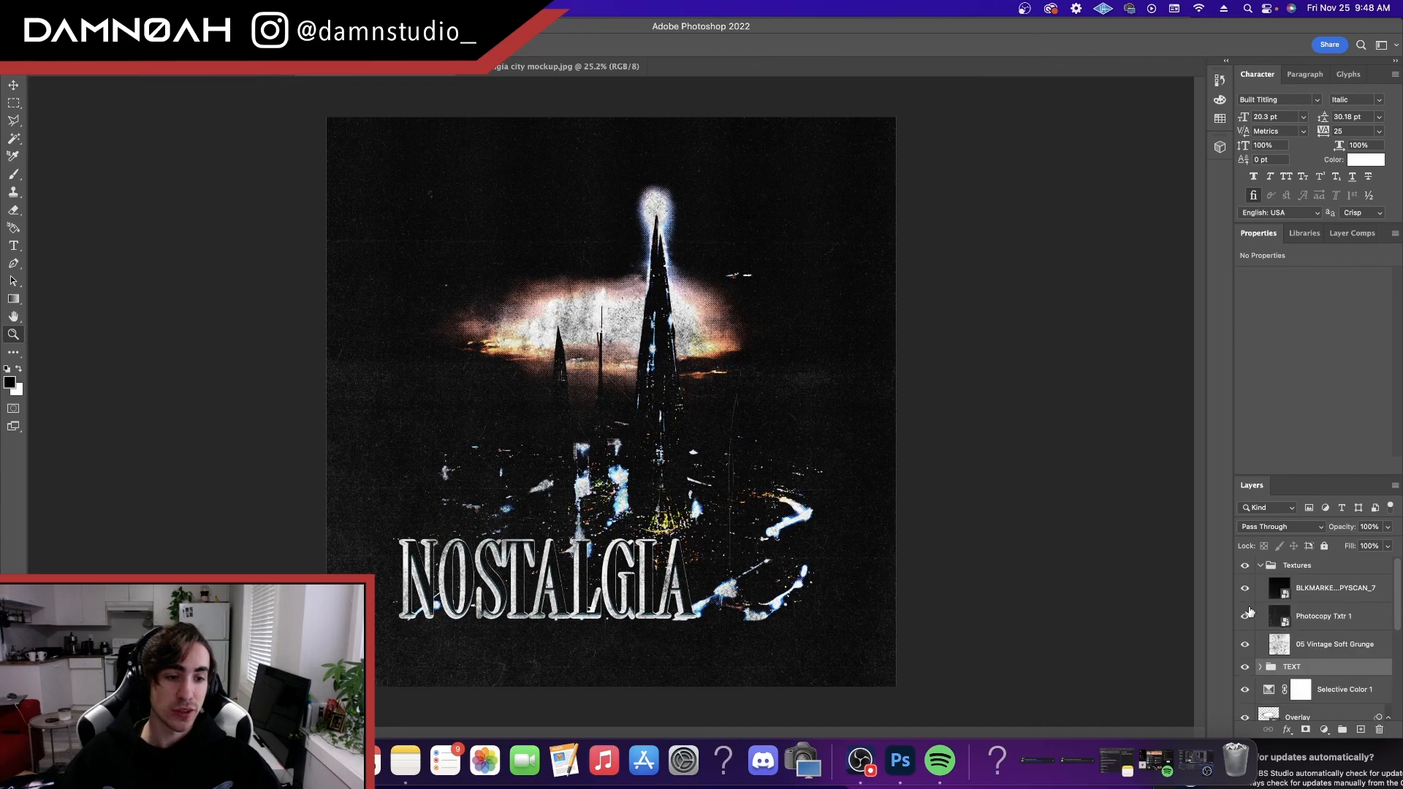
click(1315, 644)
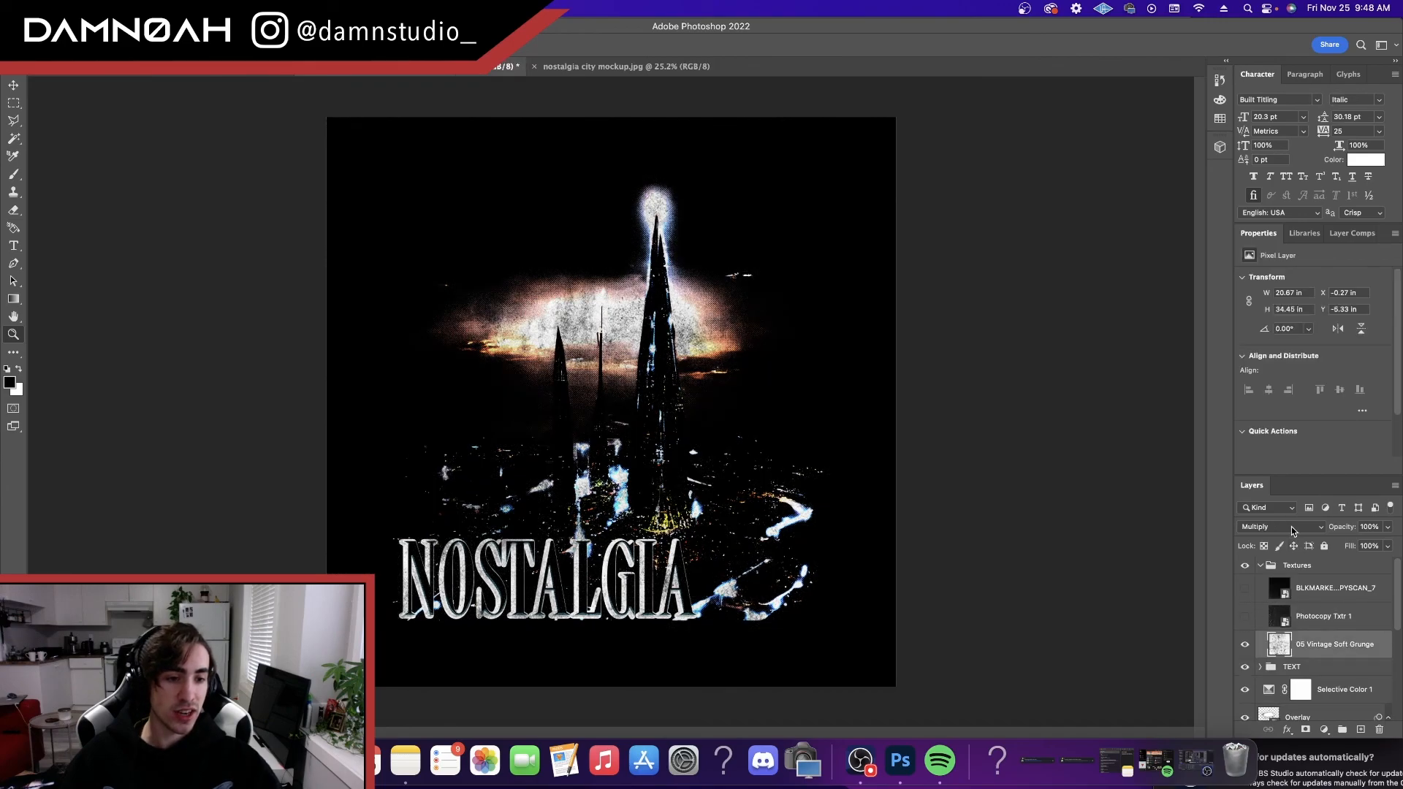
- Preview the 05 Vintage Soft Grunge texture in Normal blend mode, and undo the change to restore Multiply
click(1291, 526)
click(1249, 480)
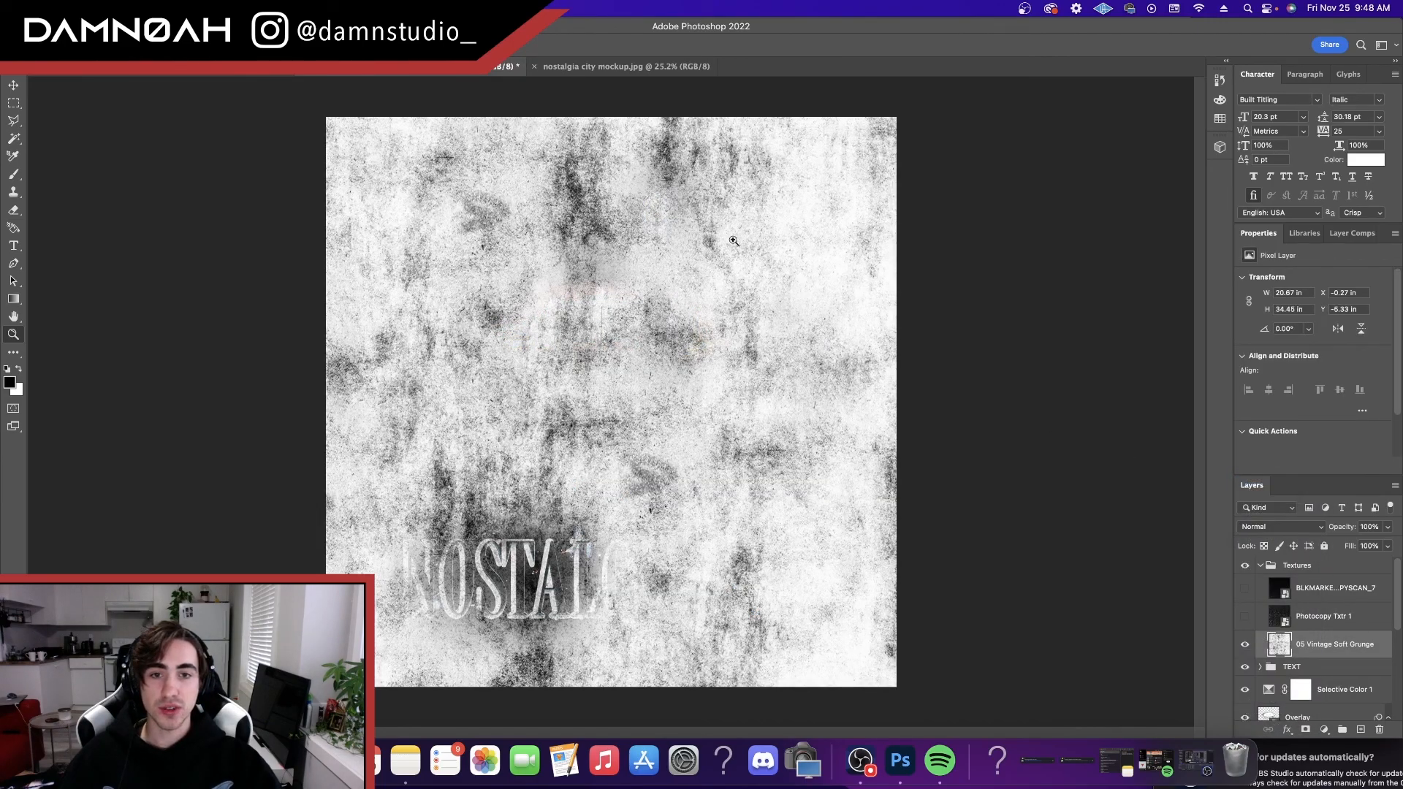
click(1288, 531)
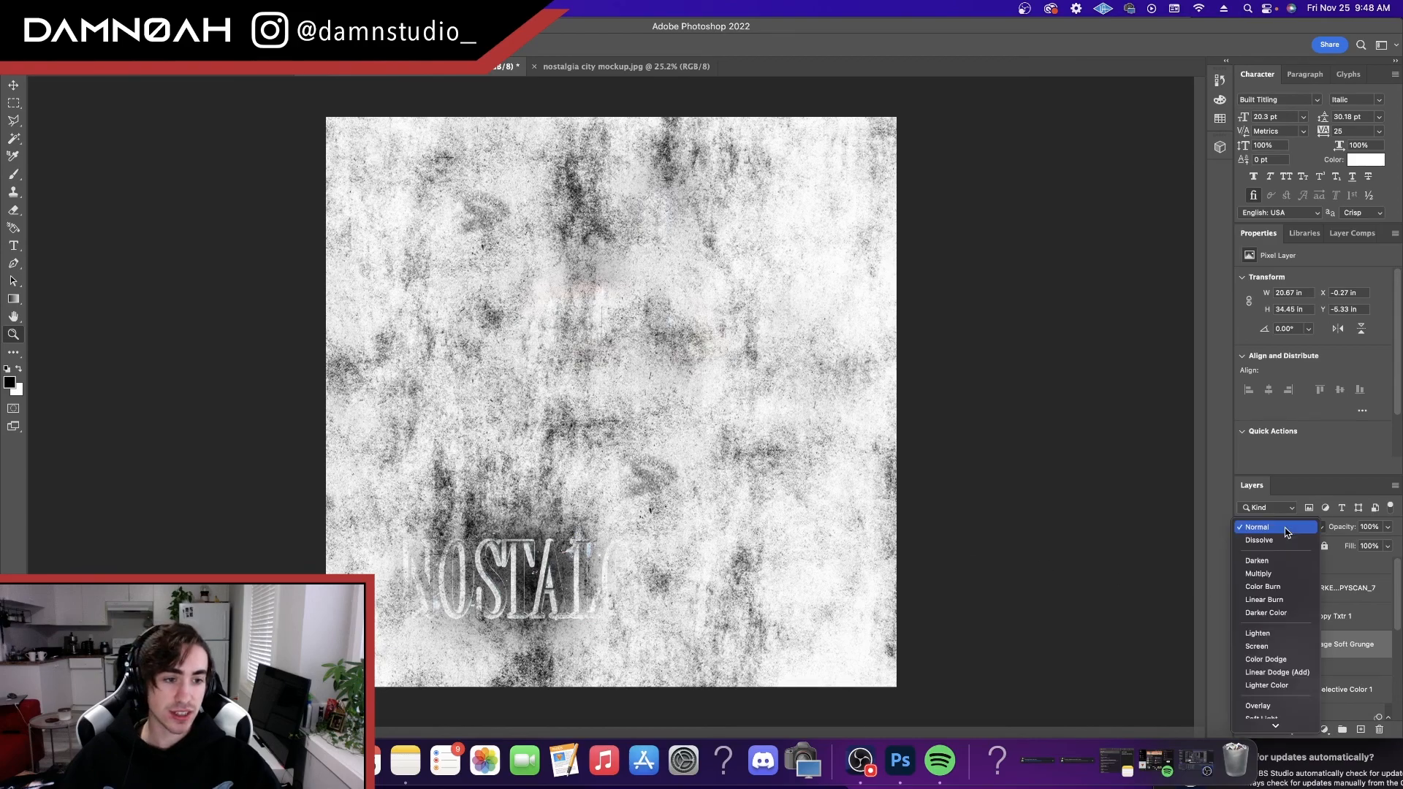
click(1113, 546)
key(super+z)
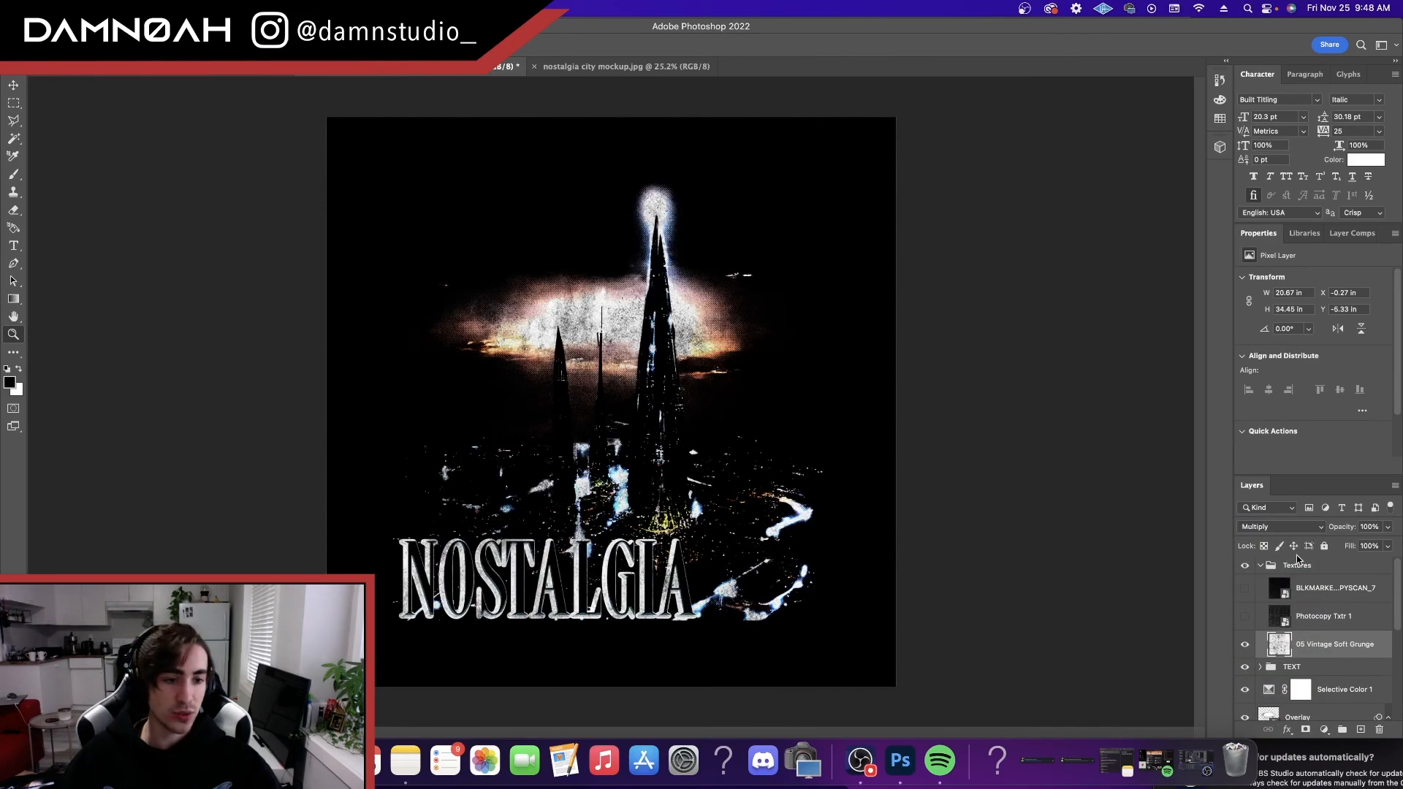
- Compare the design with and without the 05 Vintage Soft Grunge layer, and examine its texture on the lettering up close
drag(695, 322, 800, 327)
click(1245, 645)
click(1244, 645)
scroll(1201, 619, down, 10)
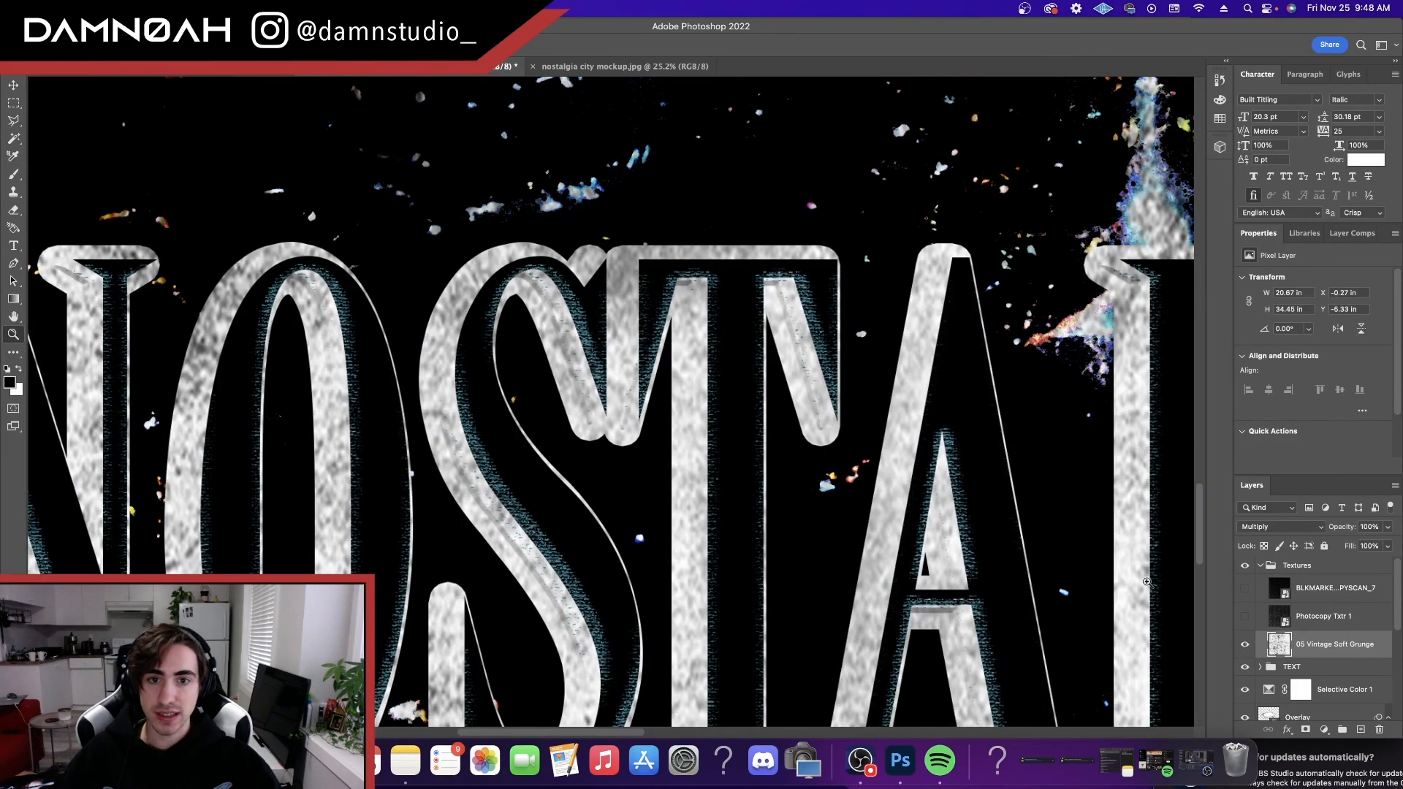
- Show and select the Photocopy Txtr 1 layer in the Textures group, with the whole design in view
key(super+0)
click(1244, 616)
click(1323, 616)
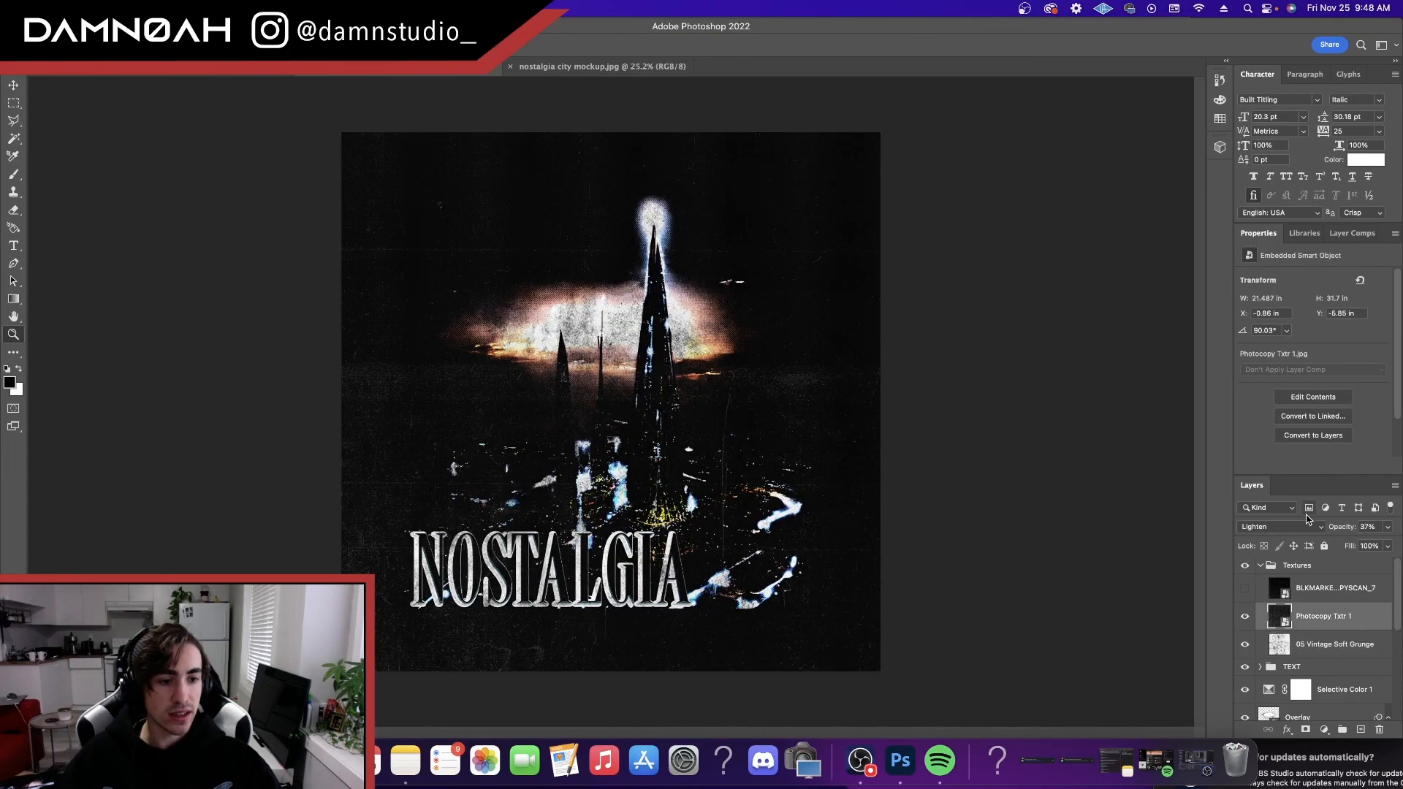
- Preview the Photocopy Txtr 1 texture in Normal blend mode, examine it up close, and undo the change to restore Lighten
click(1307, 521)
click(1272, 419)
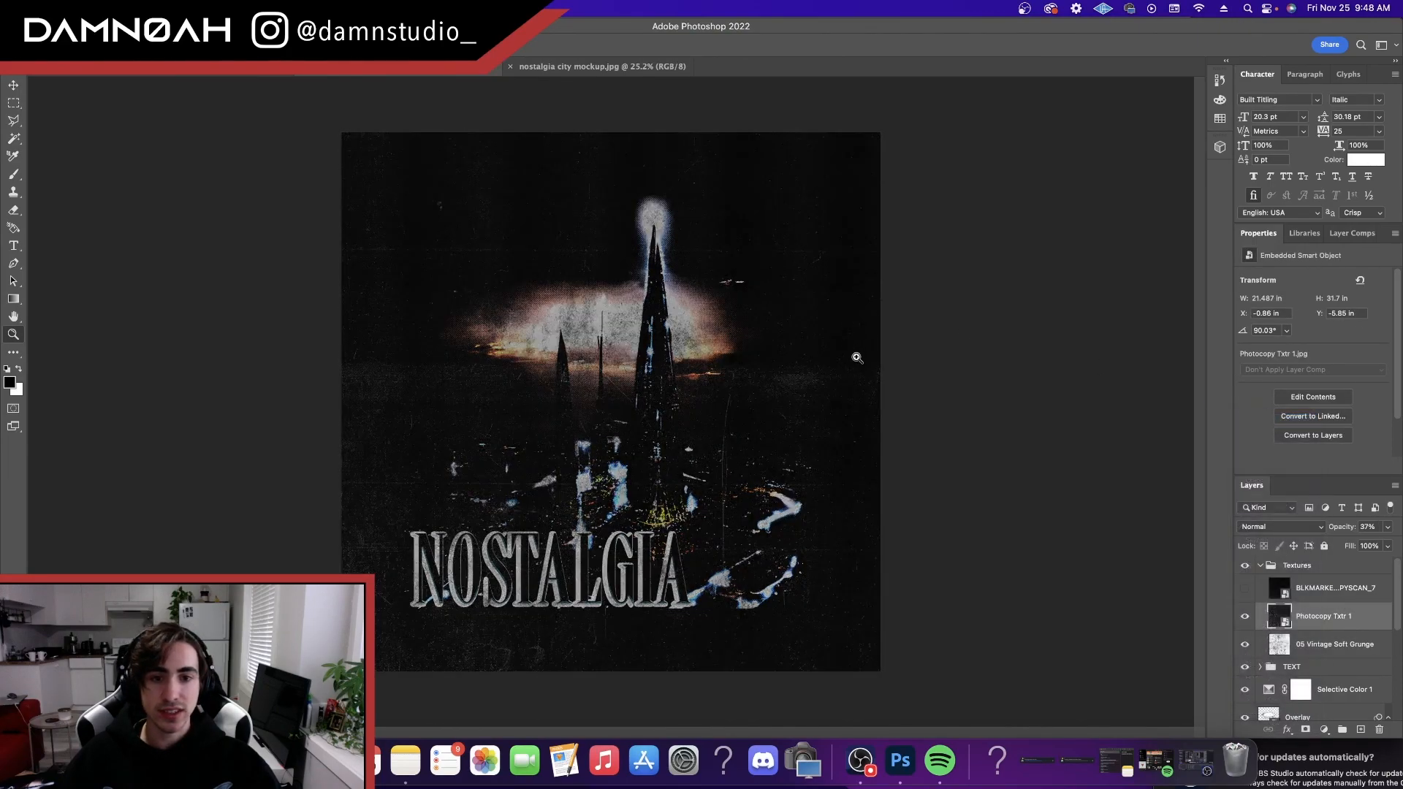
click(446, 441)
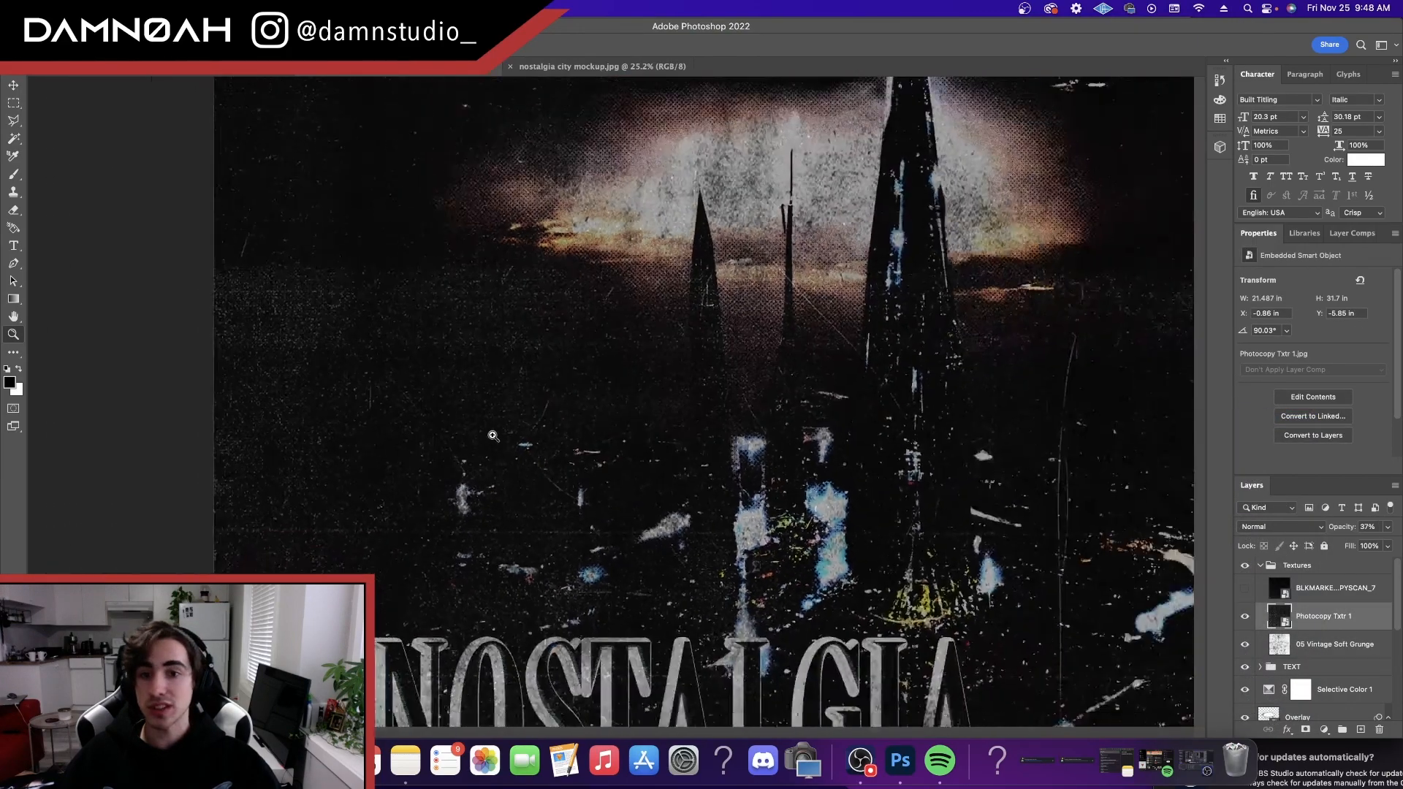
key(super+0)
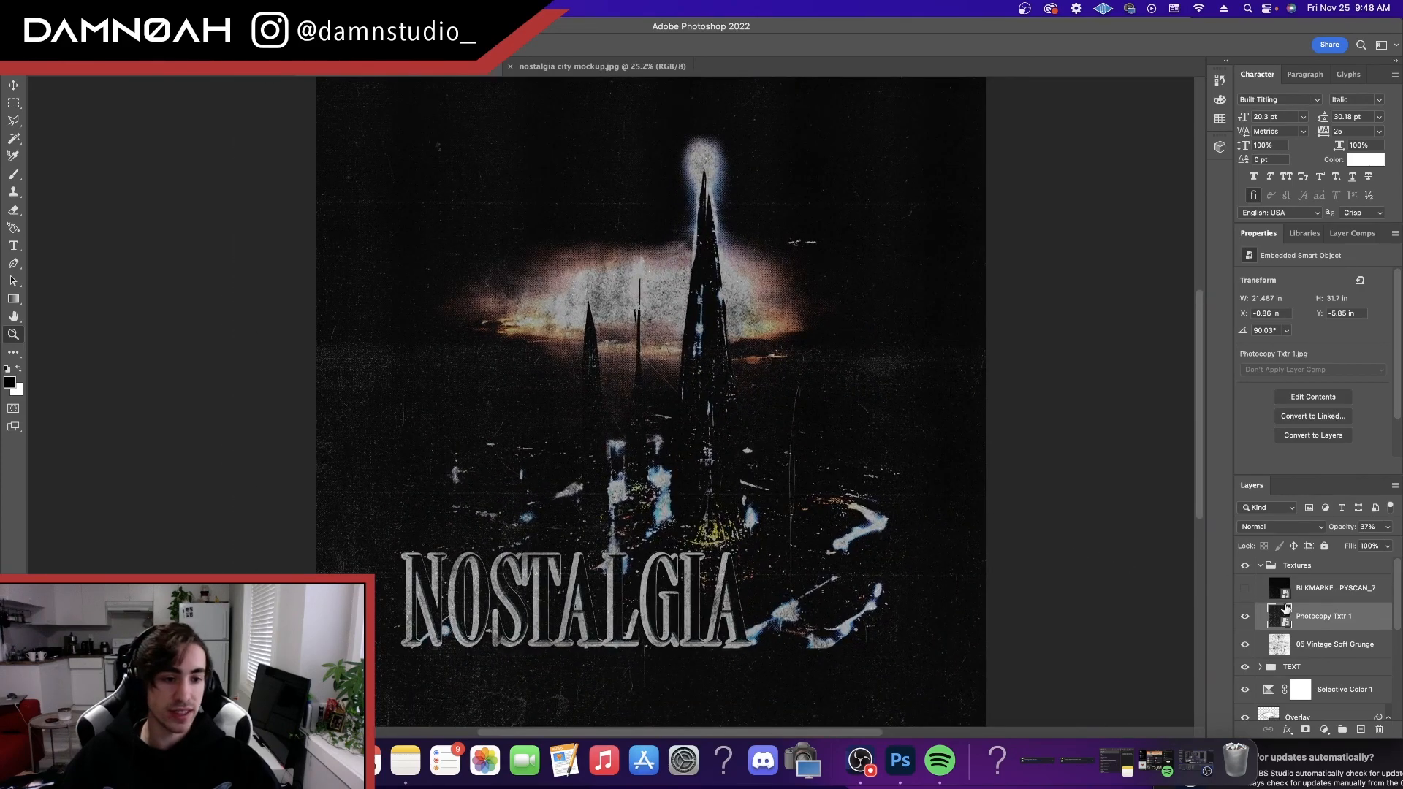
key(super+z)
- Look over the blend modes available for the Photocopy Txtr 1 layer, keeping Lighten
click(1294, 529)
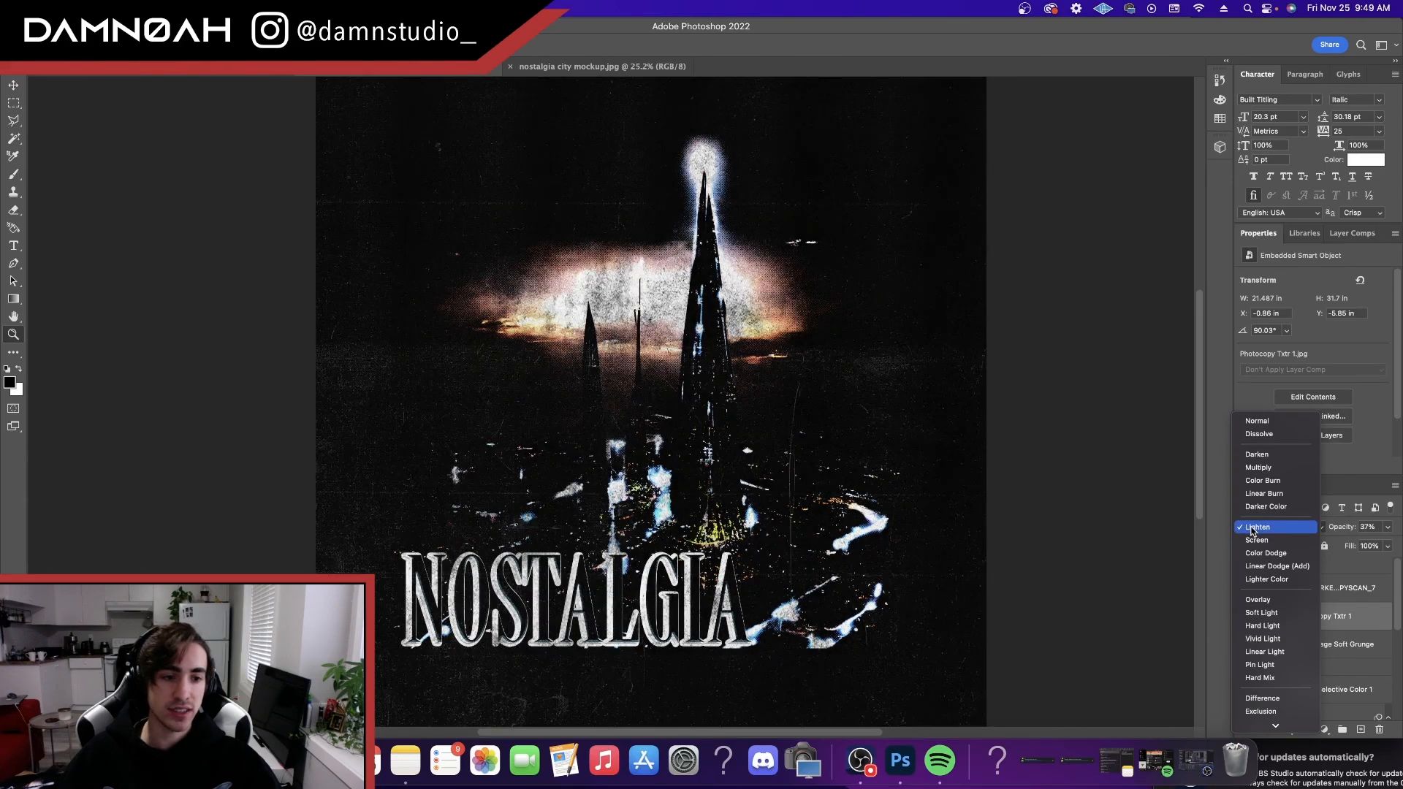
click(724, 356)
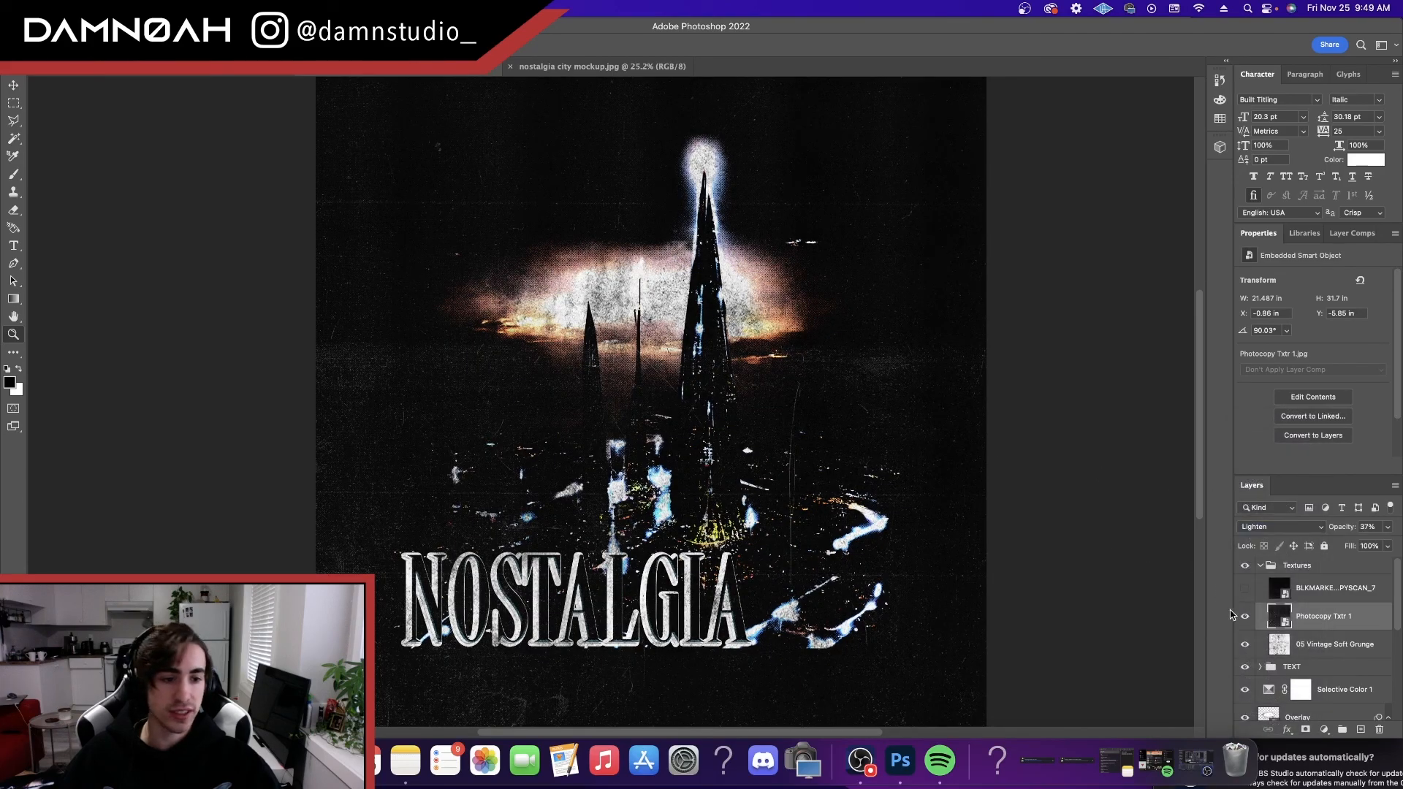
click(1279, 527)
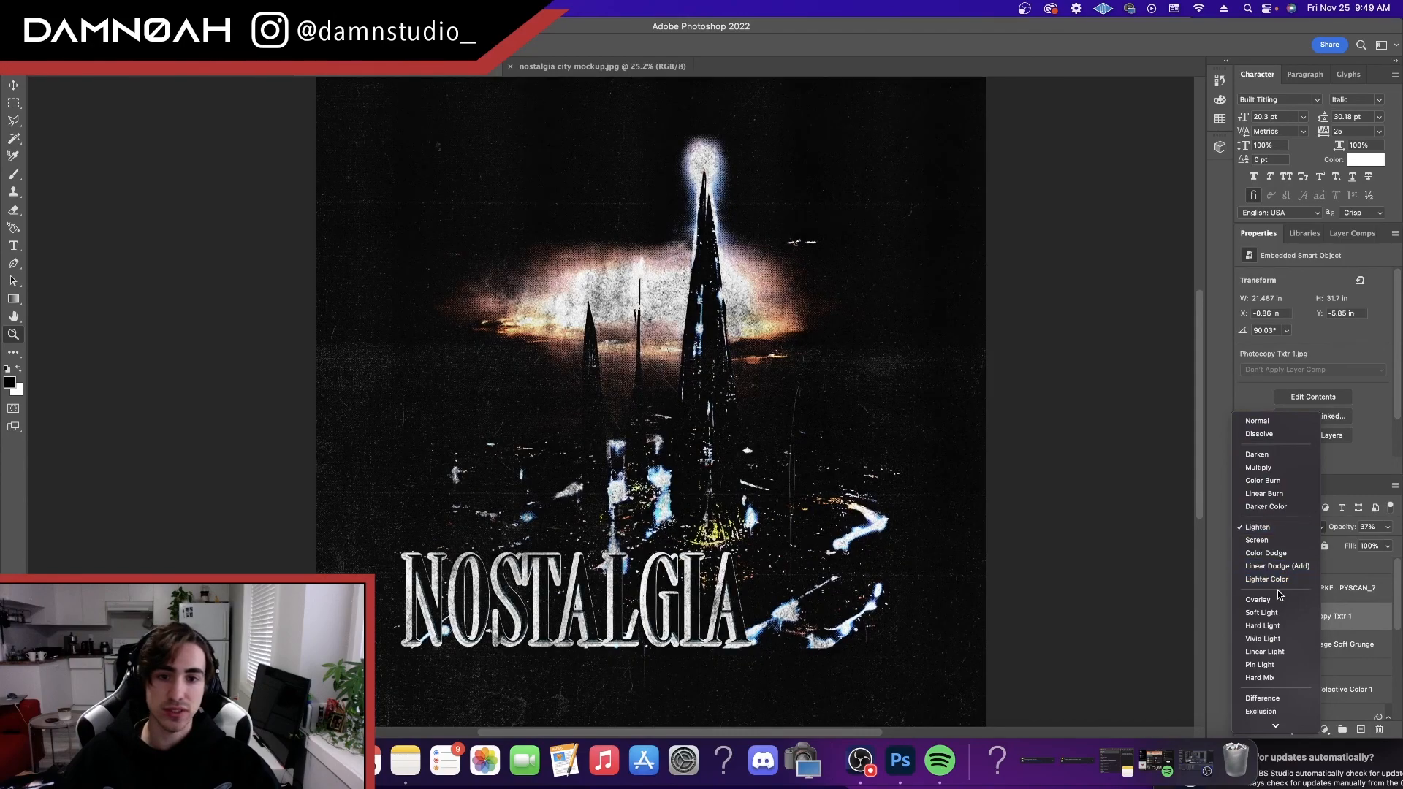
click(1041, 555)
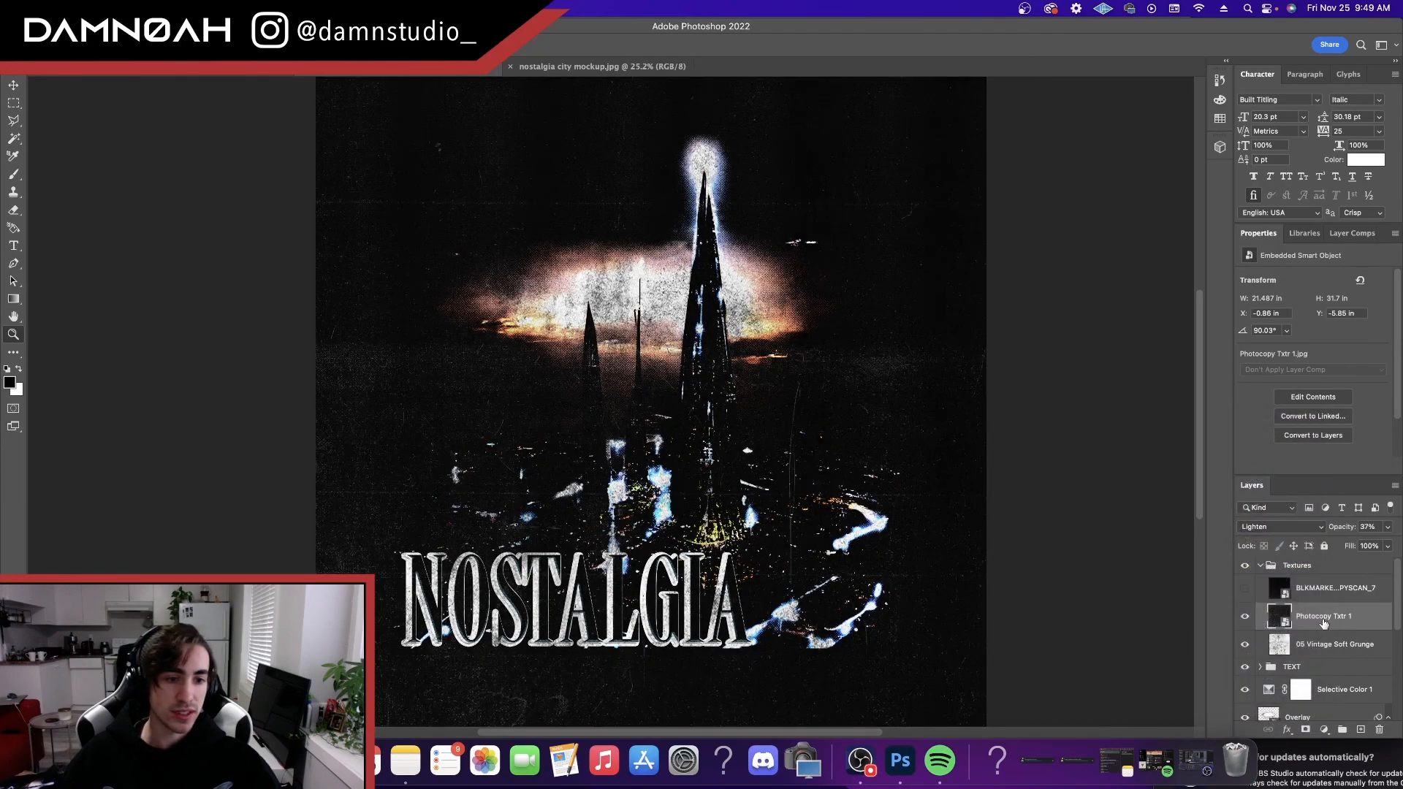
- Show and select the BLKMARKET_COPYSCAN_7 layer, preview it in Normal blend mode, and undo the blend change to restore Lighten
click(1348, 588)
click(1291, 527)
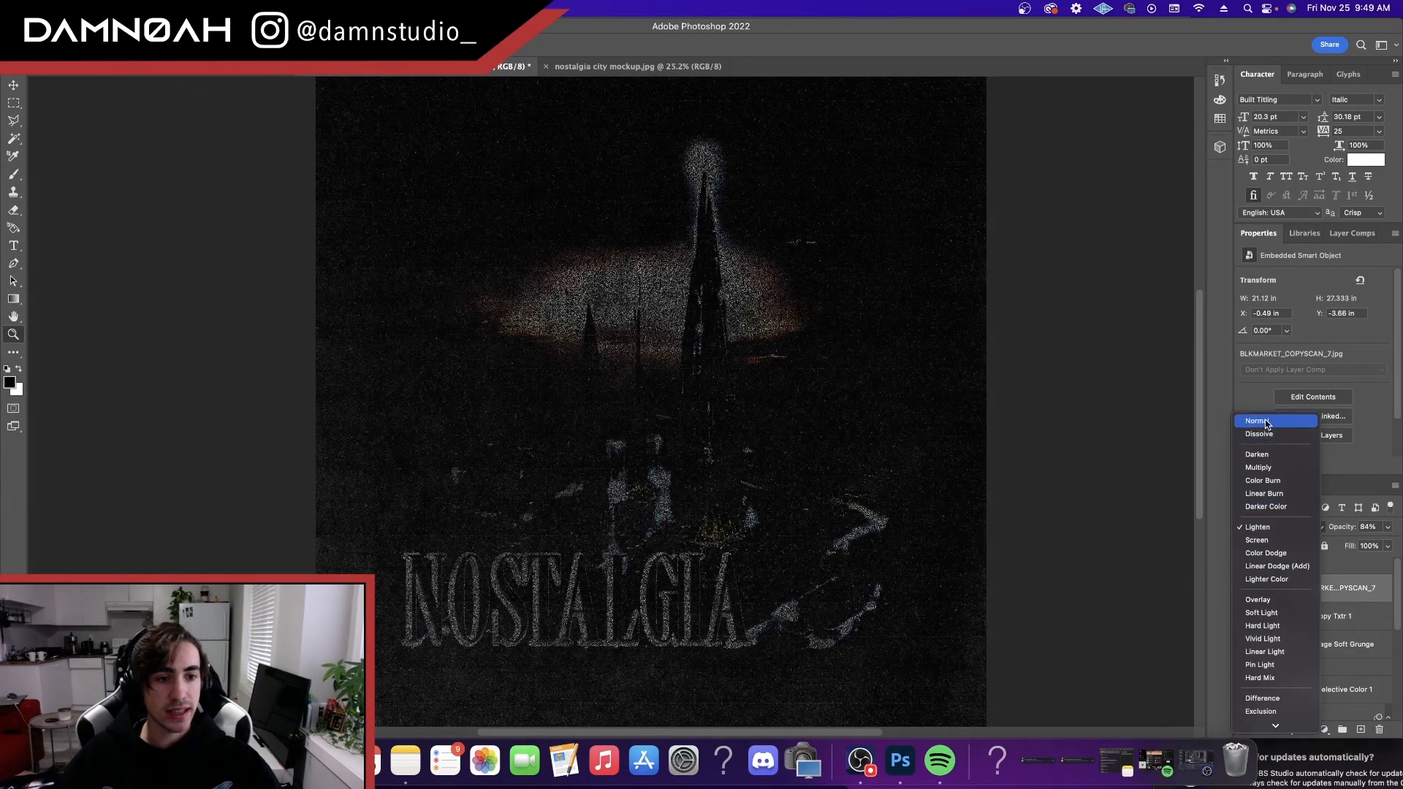
click(1273, 422)
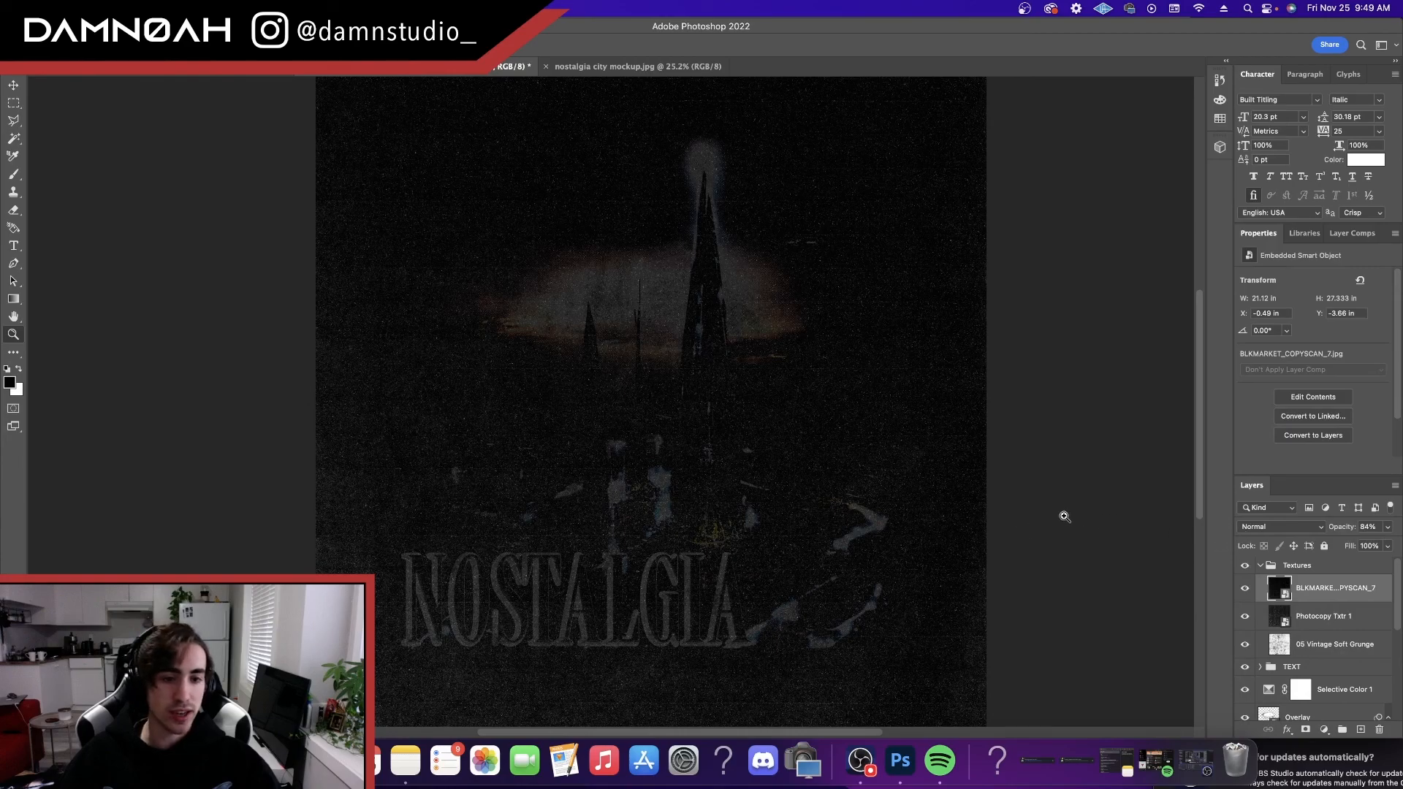
key(super+z)
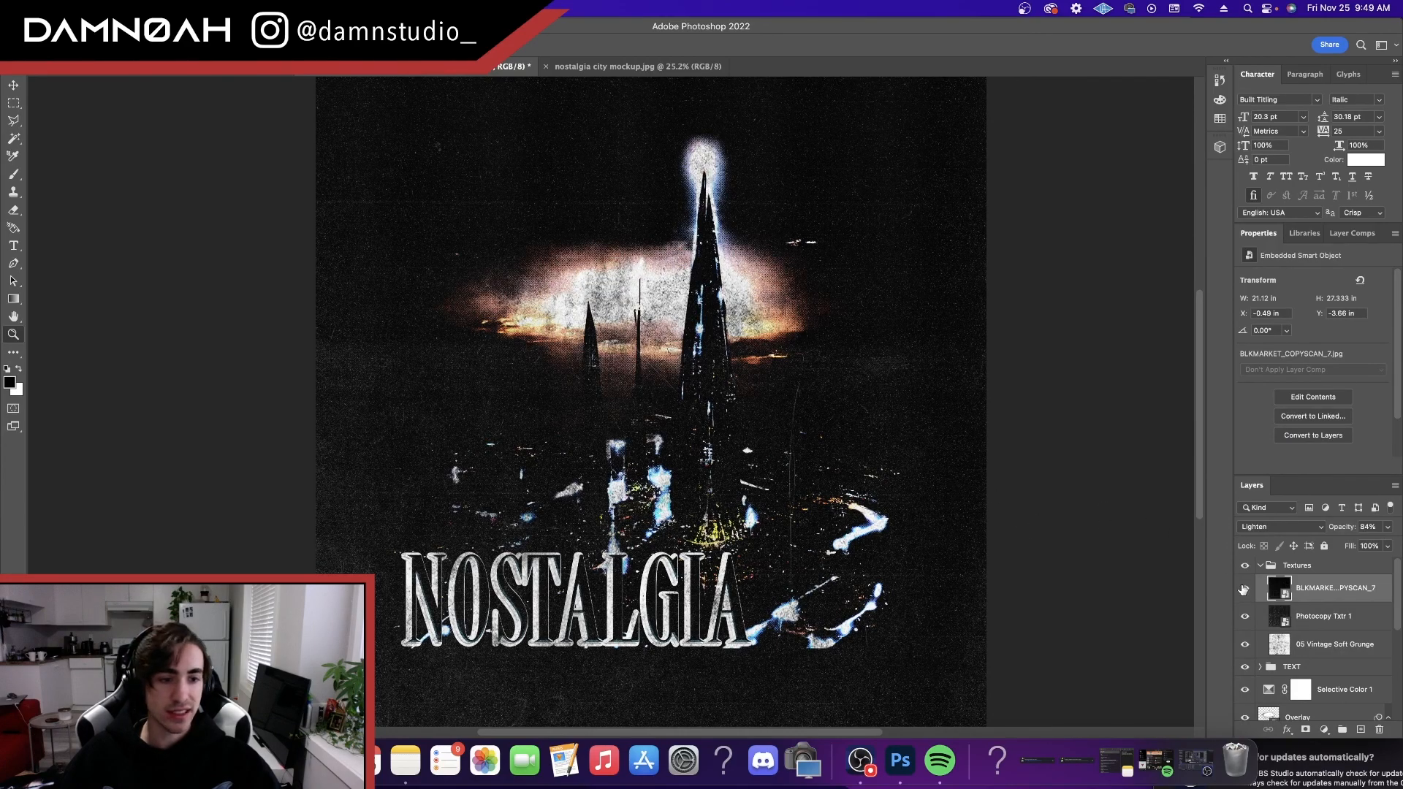
- Compare the design with and without the BLKMARKET_COPYSCAN_7 layer, leaving the layer visible
click(1244, 591)
click(1244, 591)
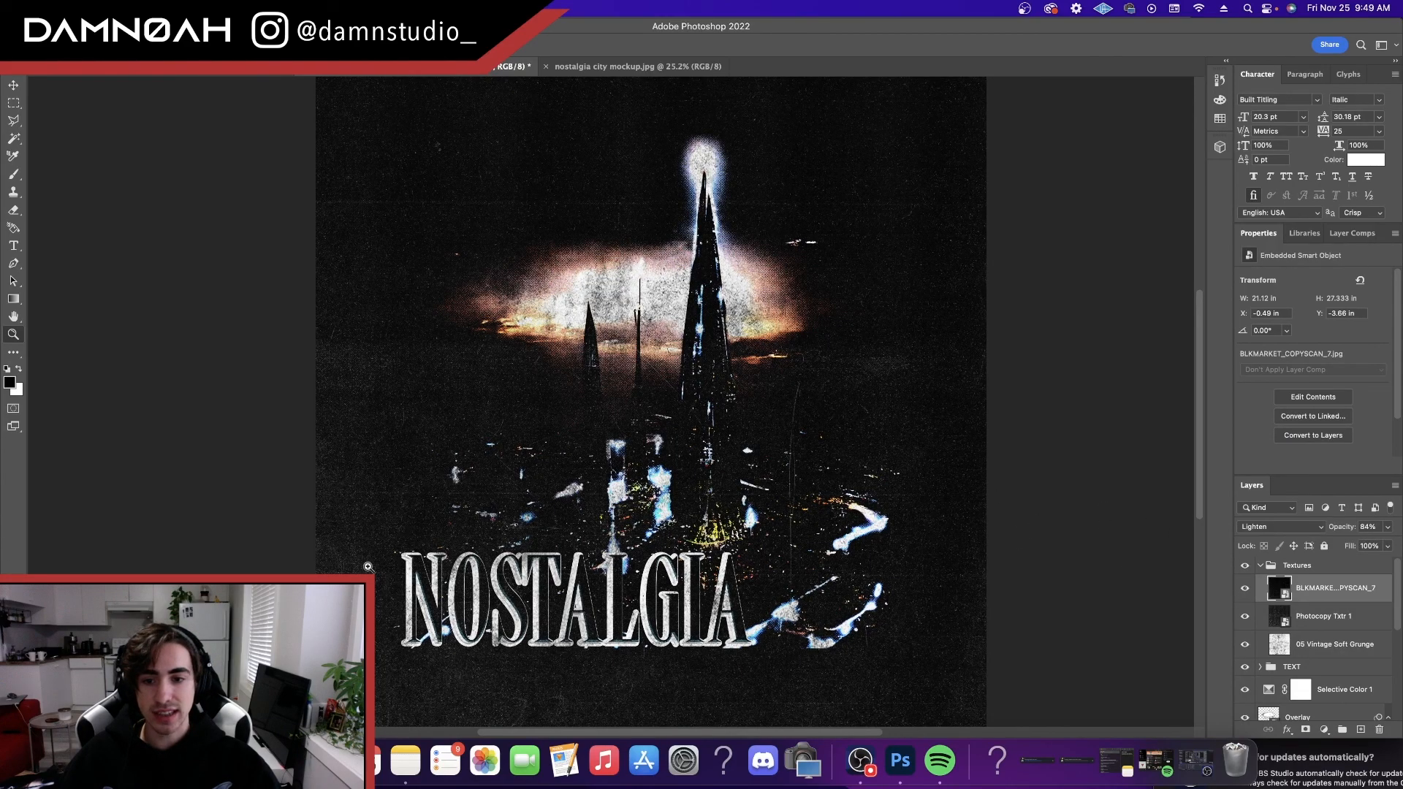
click(1244, 590)
click(1244, 590)
click(1244, 592)
click(1245, 593)
drag(778, 446, 716, 442)
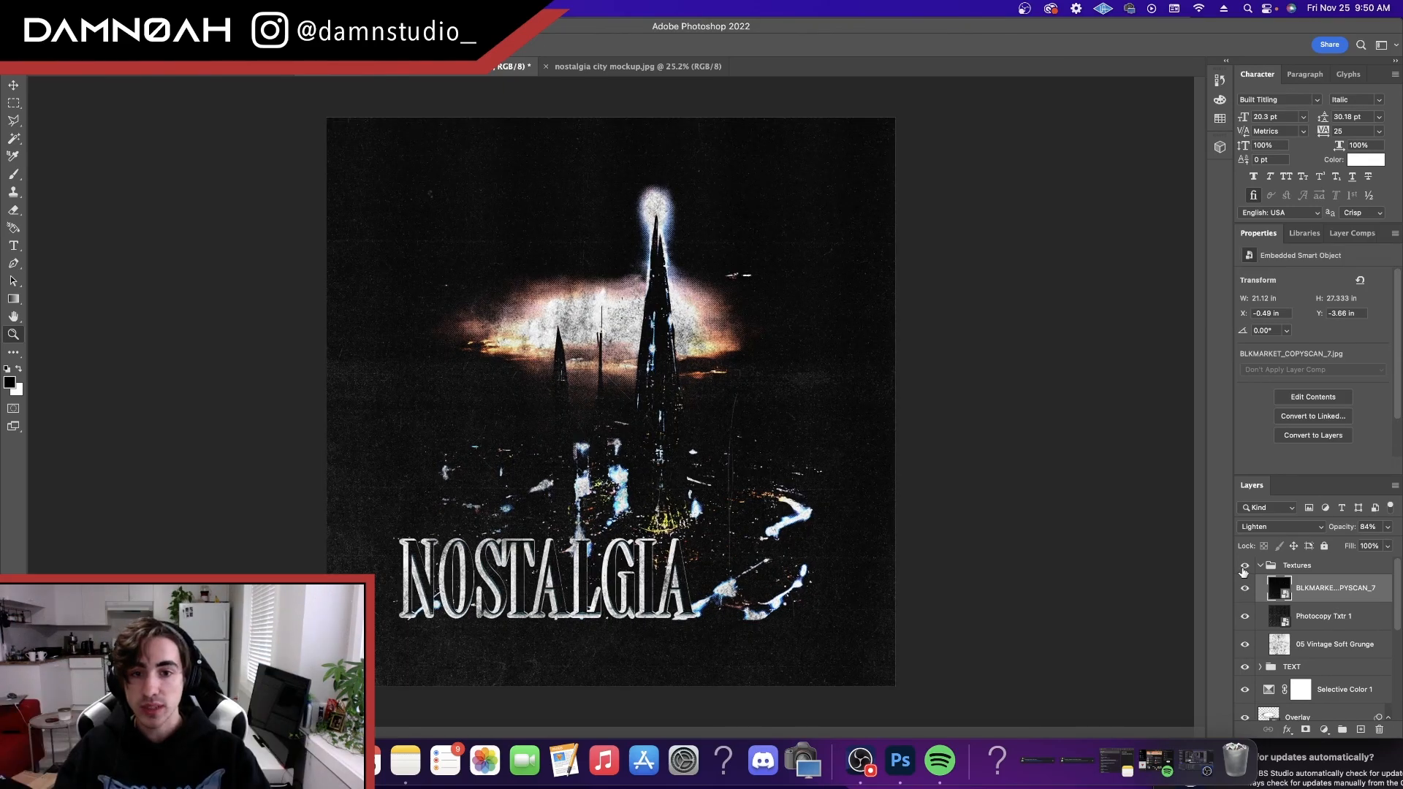
- Compare the whole design with and without the Textures group, ending with the group hidden
click(1245, 568)
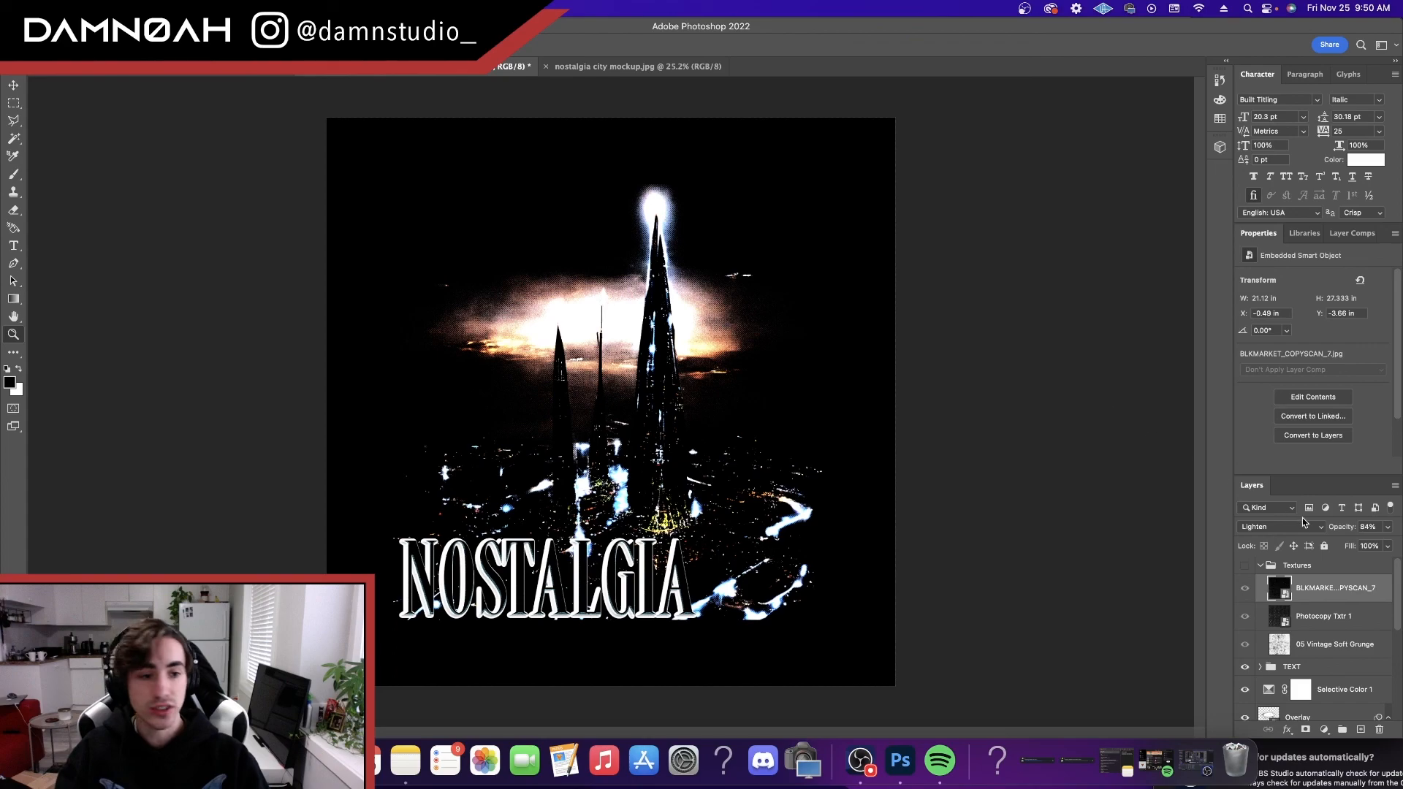
click(1245, 566)
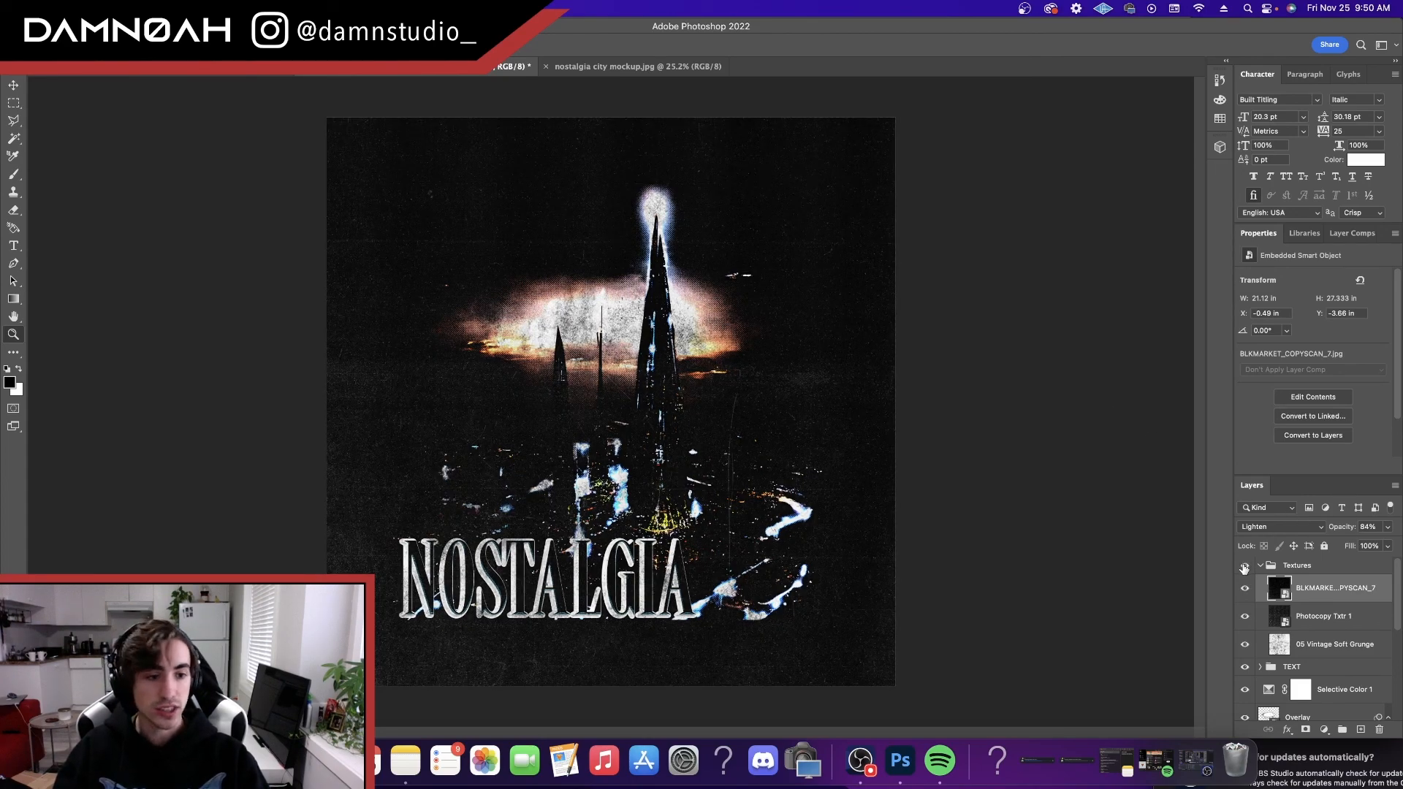
click(1245, 568)
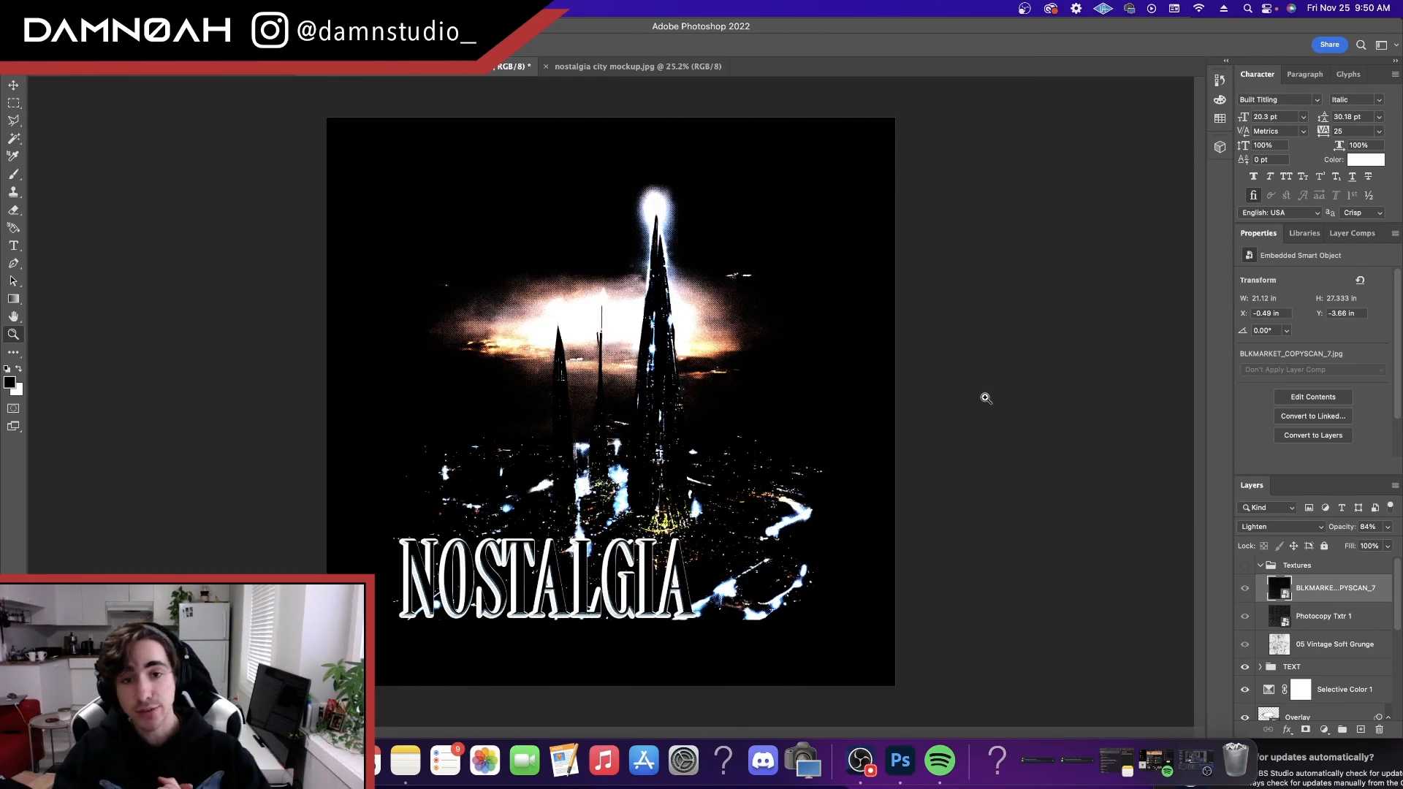